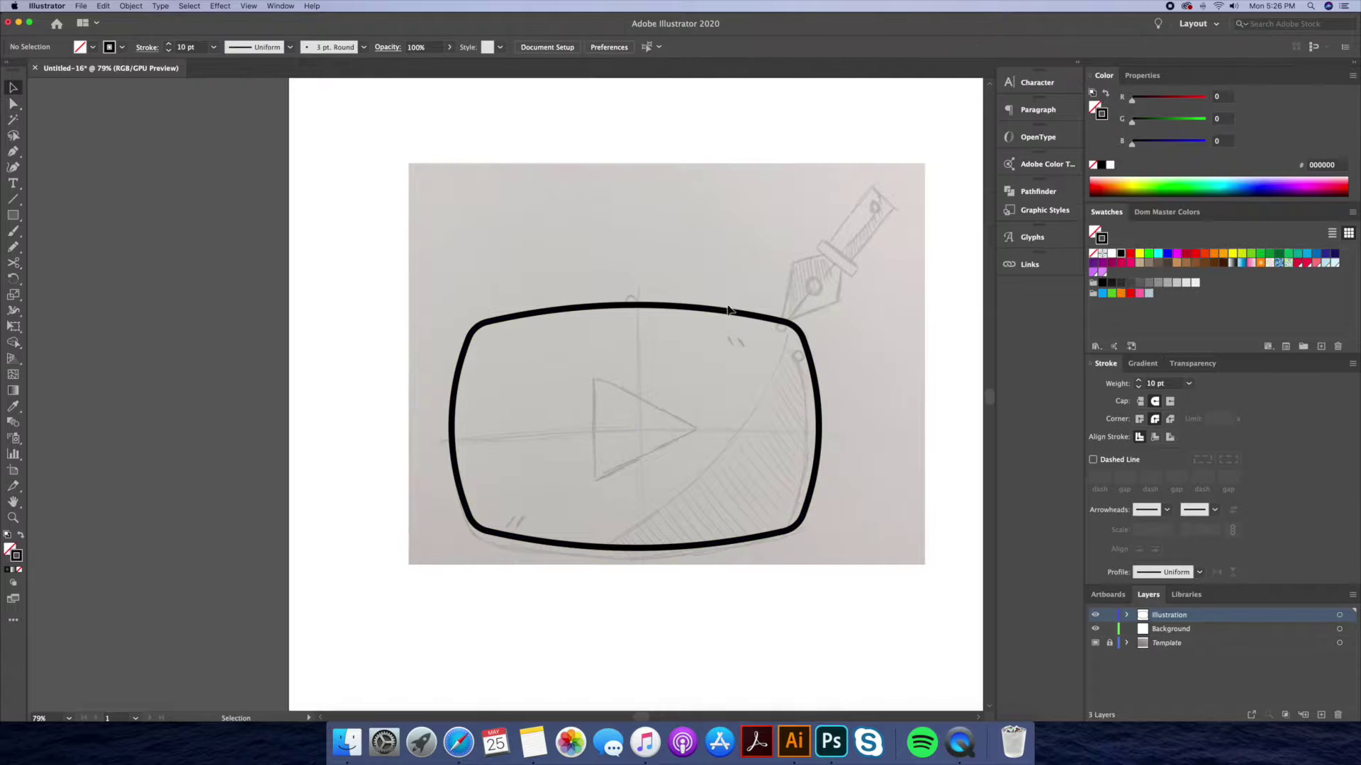
Step: Shift the rounded frame outline slightly downward to fit the sketched screen shape
left_click_drag(729, 313, 729, 317)
left_click(882, 284)
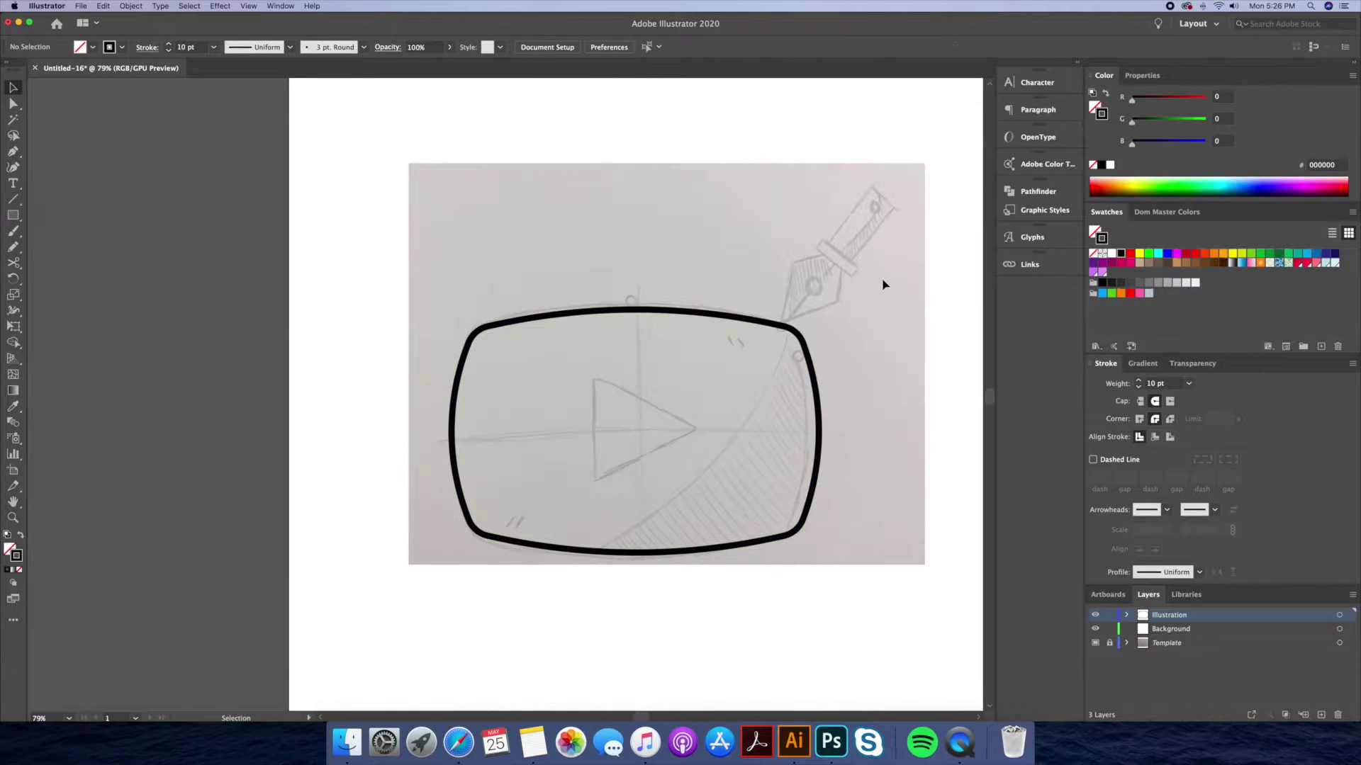
left_click(730, 362)
Step: Create a three-sided polygon with a 50 px radius inside the frame and rotate it to point right
left_click_drag(13, 215, 71, 263)
left_click(665, 410)
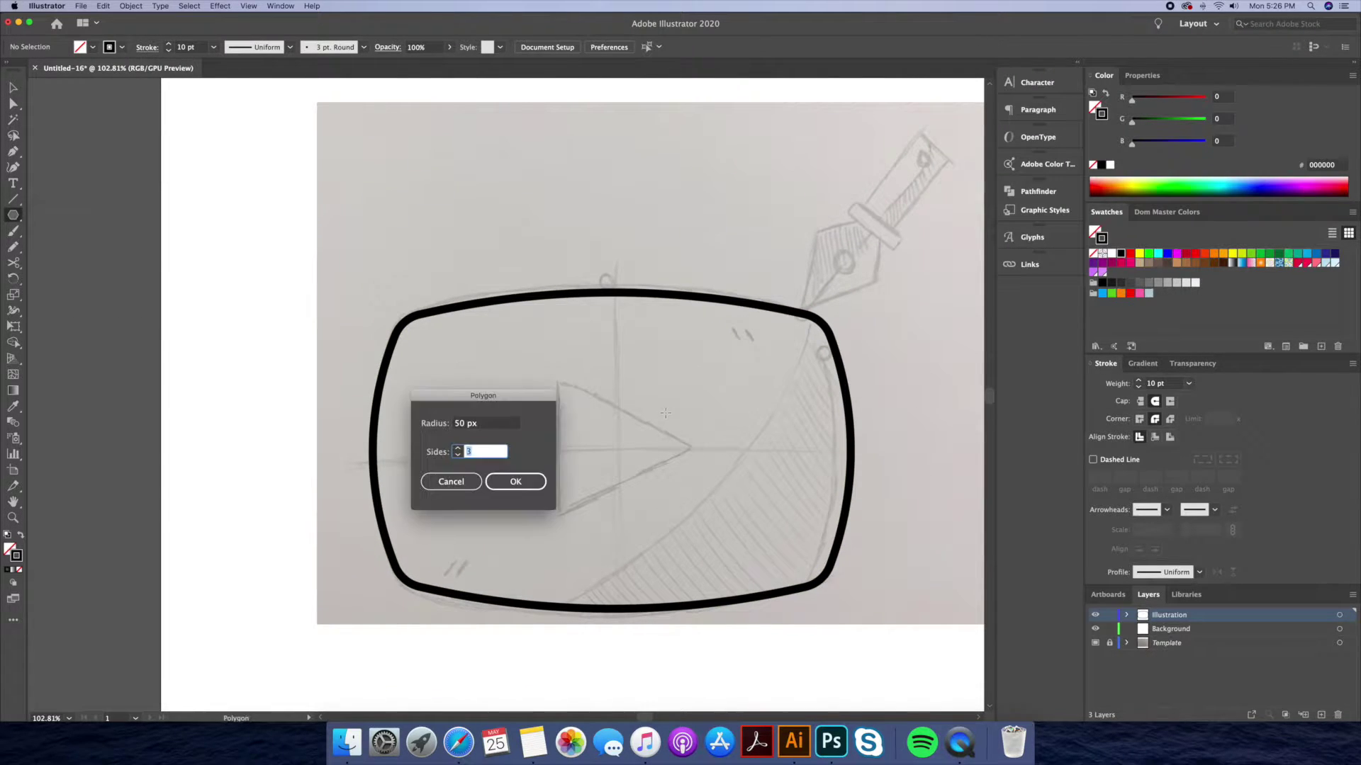
type("3")
key("Return")
key("r")
left_click_drag(740, 458, 739, 458)
Step: Move and enlarge the triangle so that it matches the sketched play symbol in the middle of the frame
key("v")
key("super+a")
left_click_drag(640, 449, 610, 469)
left_click(609, 469)
left_click(637, 446)
left_click_drag(641, 411, 674, 383)
key("a")
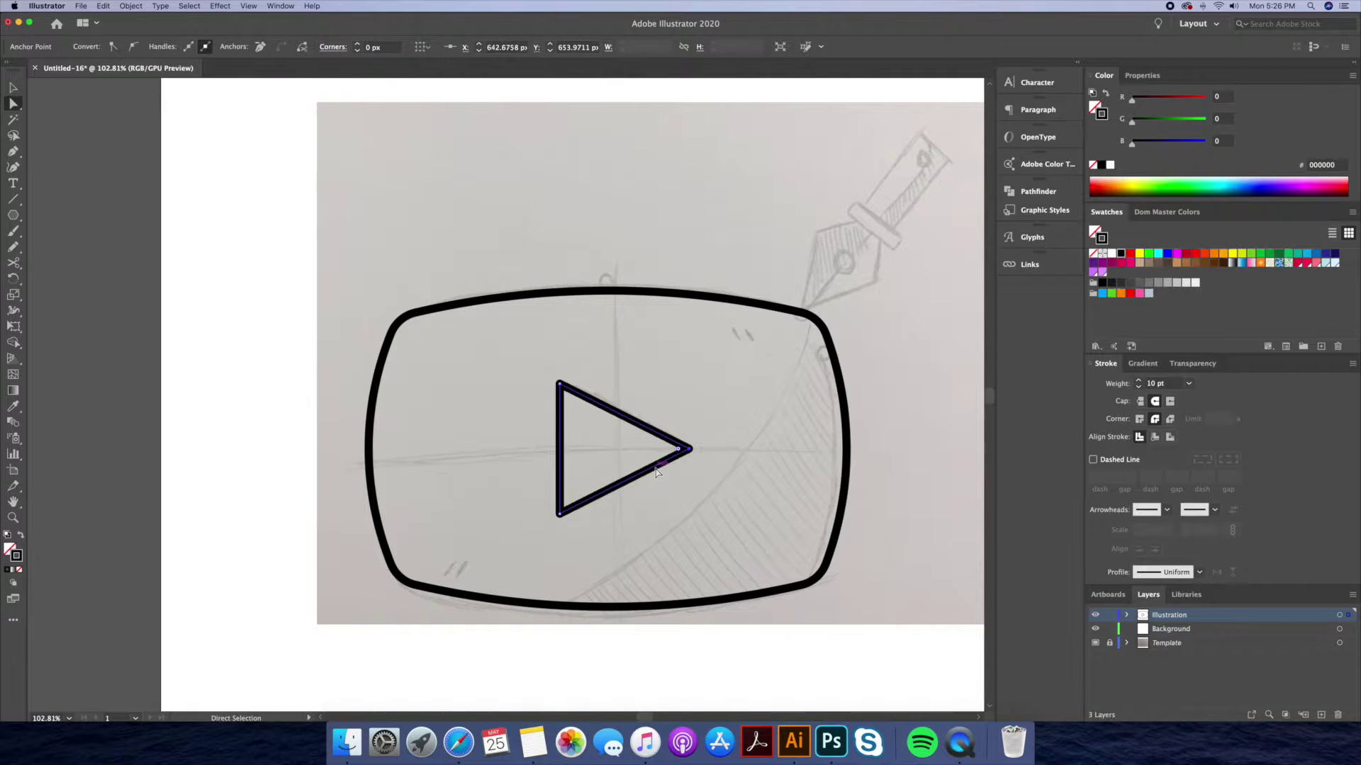
left_click(686, 308)
Step: Draw a tall, narrow upright pen handle above the frame, round its upper end and shift it upward
left_click_drag(736, 136, 777, 236)
key("z")
left_click_drag(787, 156, 829, 156)
scroll(829, 156, "up", 3)
scroll(829, 156, "right", 4)
key("v")
left_click(616, 287)
left_click_drag(571, 236, 588, 248)
key("shift+Up")
key("shift+Up")
key("shift+Up")
key("shift+Up")
Step: Draw a collar rectangle about 67 by 14 px across the base of the handle and fully round its corners
left_click(108, 242)
left_click_drag(12, 215, 99, 216)
left_click(482, 314)
key("Escape")
mouse_move(607, 368)
left_mouse_down()
mouse_move(638, 374)
mouse_move(594, 363)
left_mouse_up()
key("v")
key("a")
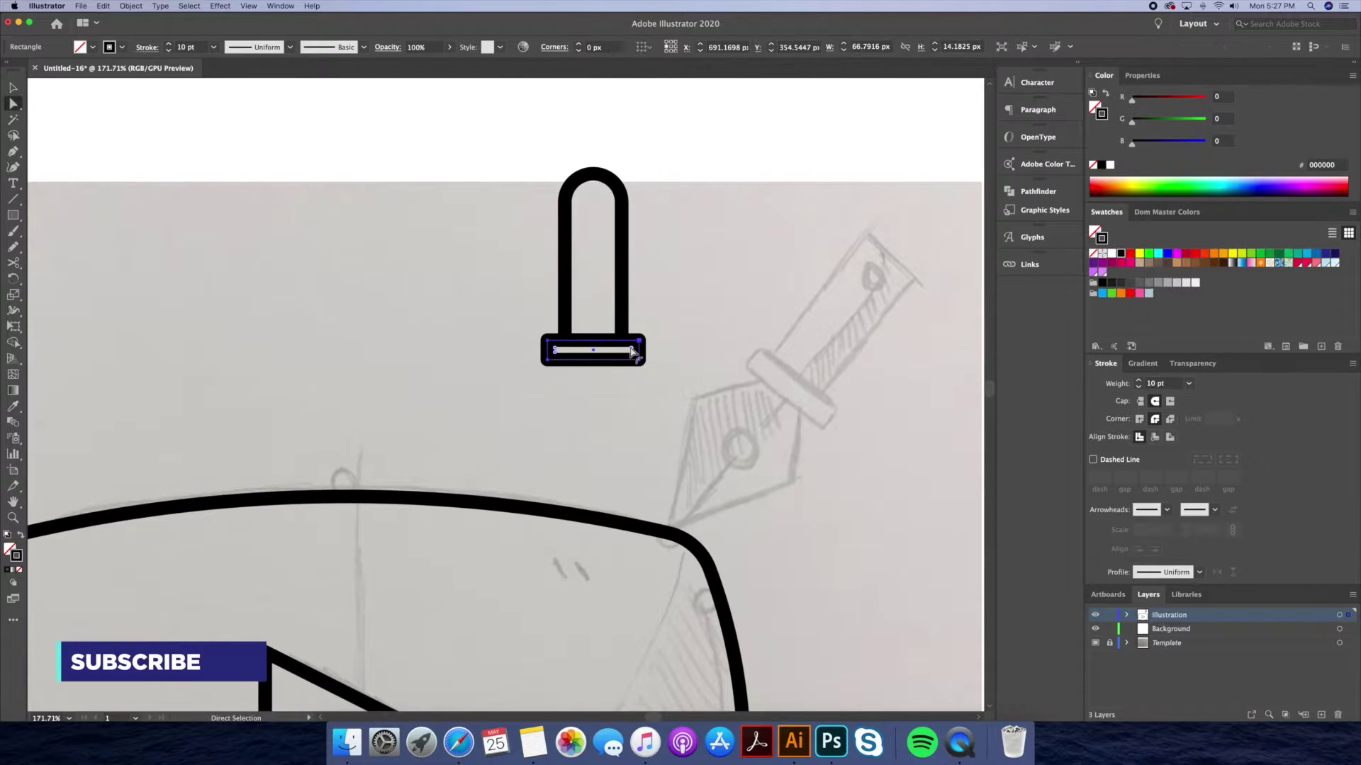
left_click(671, 336)
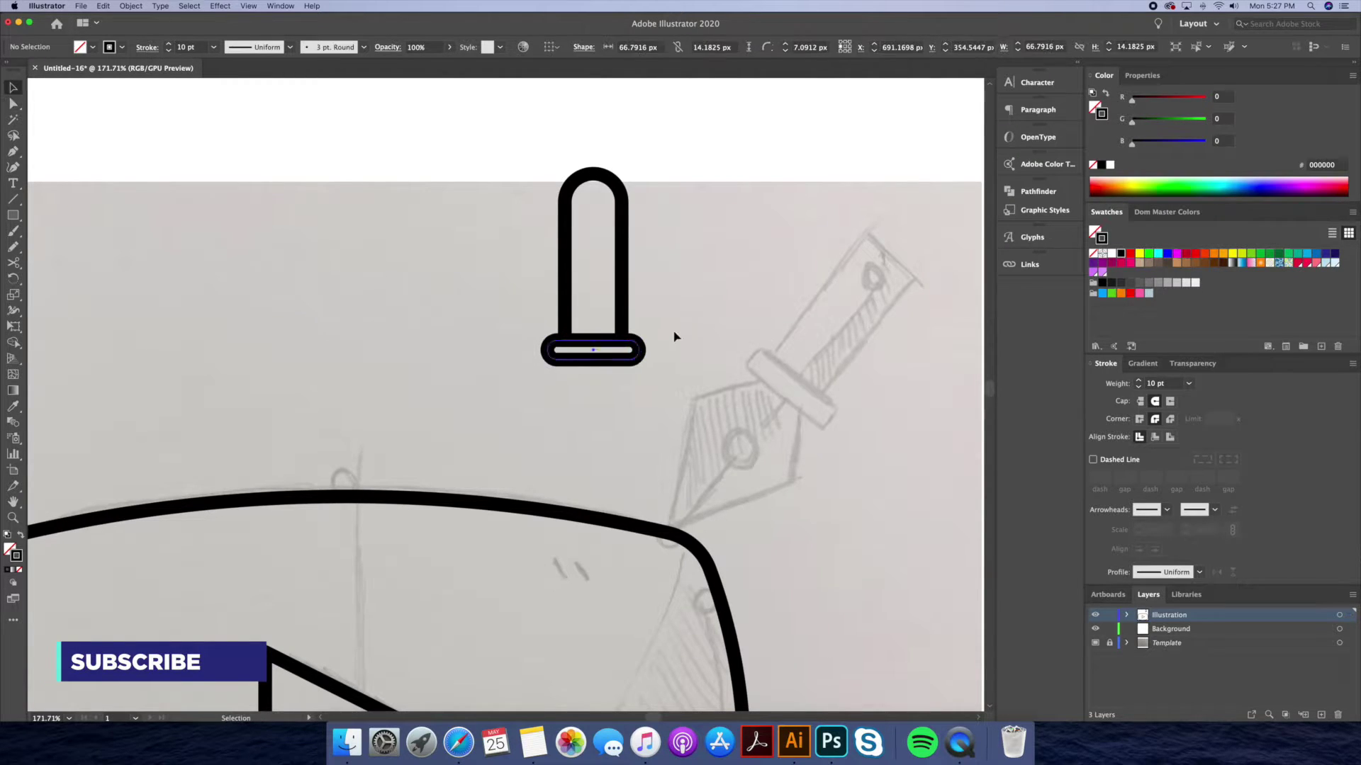
Step: Set the stroke weight of the pen handle and collar to 9 pt
key("v")
left_click_drag(659, 319, 623, 343)
left_click(1138, 387)
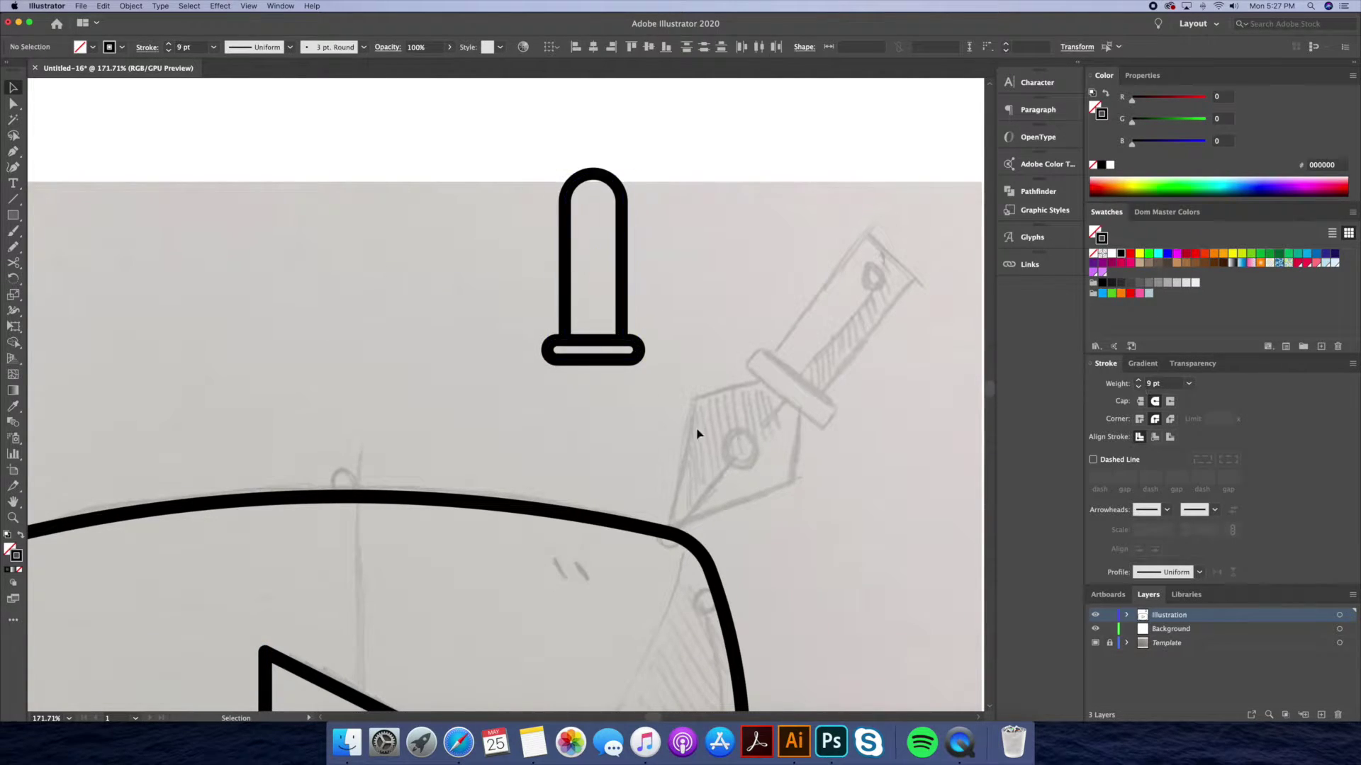
left_click(642, 389)
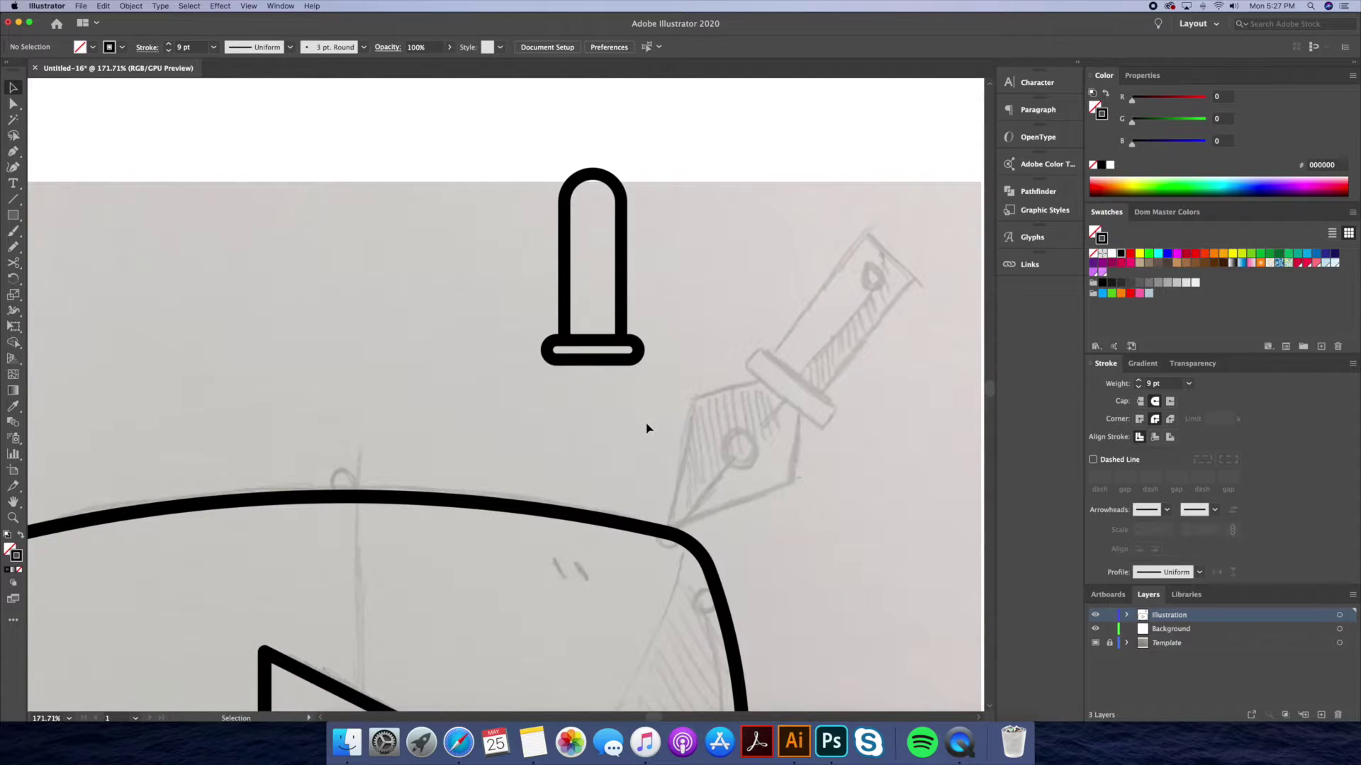
Step: Move the handle and collar farther up together, leaving room for a nib above the frame
scroll(647, 428, "down", 2)
left_click(636, 290)
key("shift+Up")
key("shift+Up")
key("shift+Up")
left_click(662, 326)
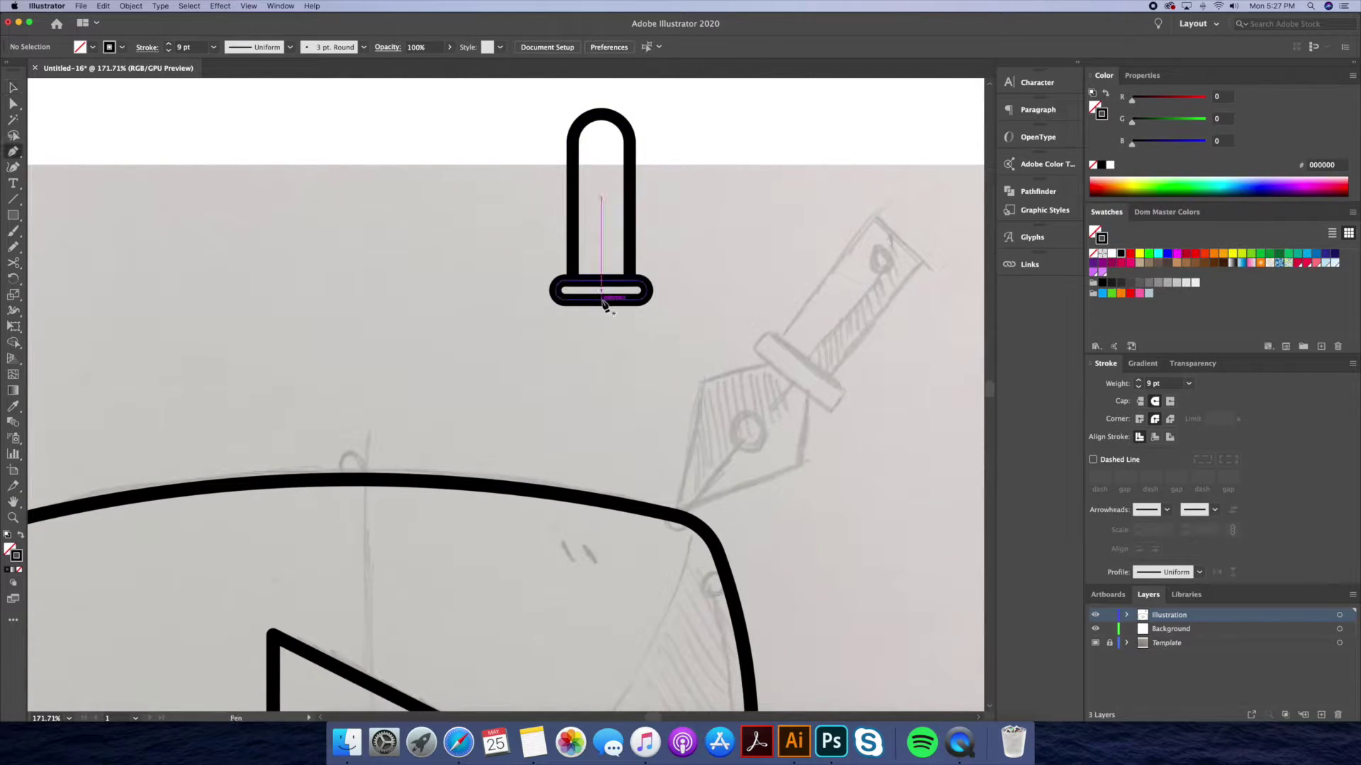
Step: Draw the left half of the nib as a closed path below the collar and curve its long lower edge
left_click(602, 301)
left_click(601, 434)
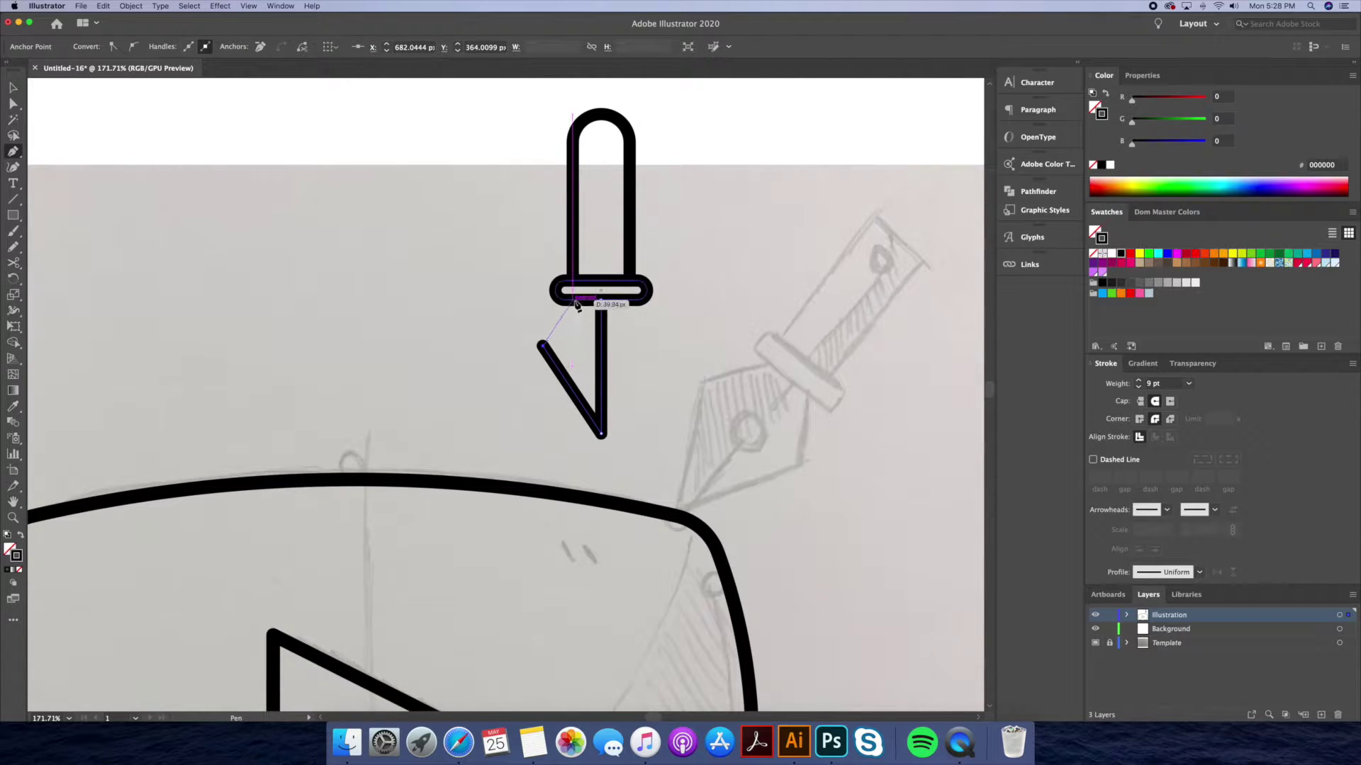
left_click(602, 301)
left_click_drag(579, 393, 667, 370)
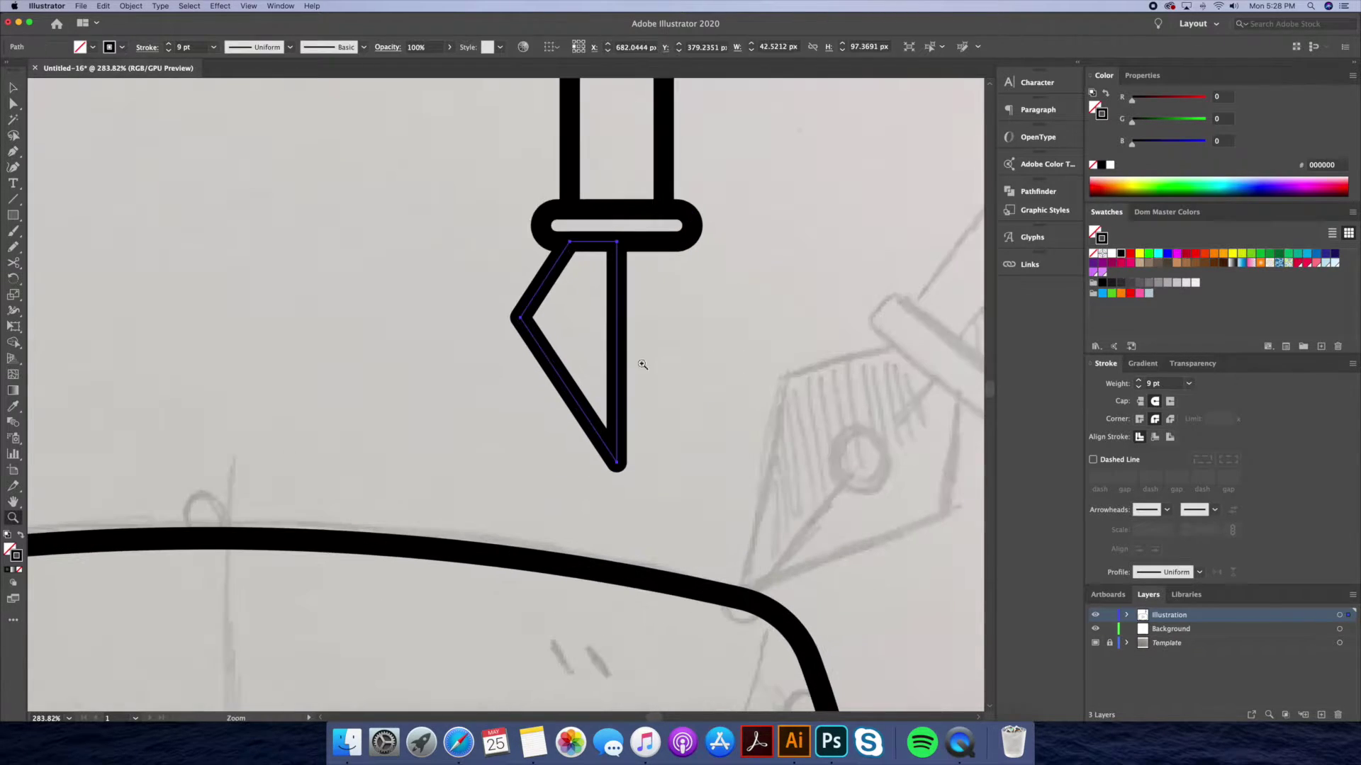
left_click(17, 170)
scroll(572, 372, "right", 2)
scroll(573, 372, "up", 2)
Step: Reflect a copy of the half nib across the vertical axis along its centre edge
left_click_drag(13, 277, 53, 291)
left_click(550, 383, "alt")
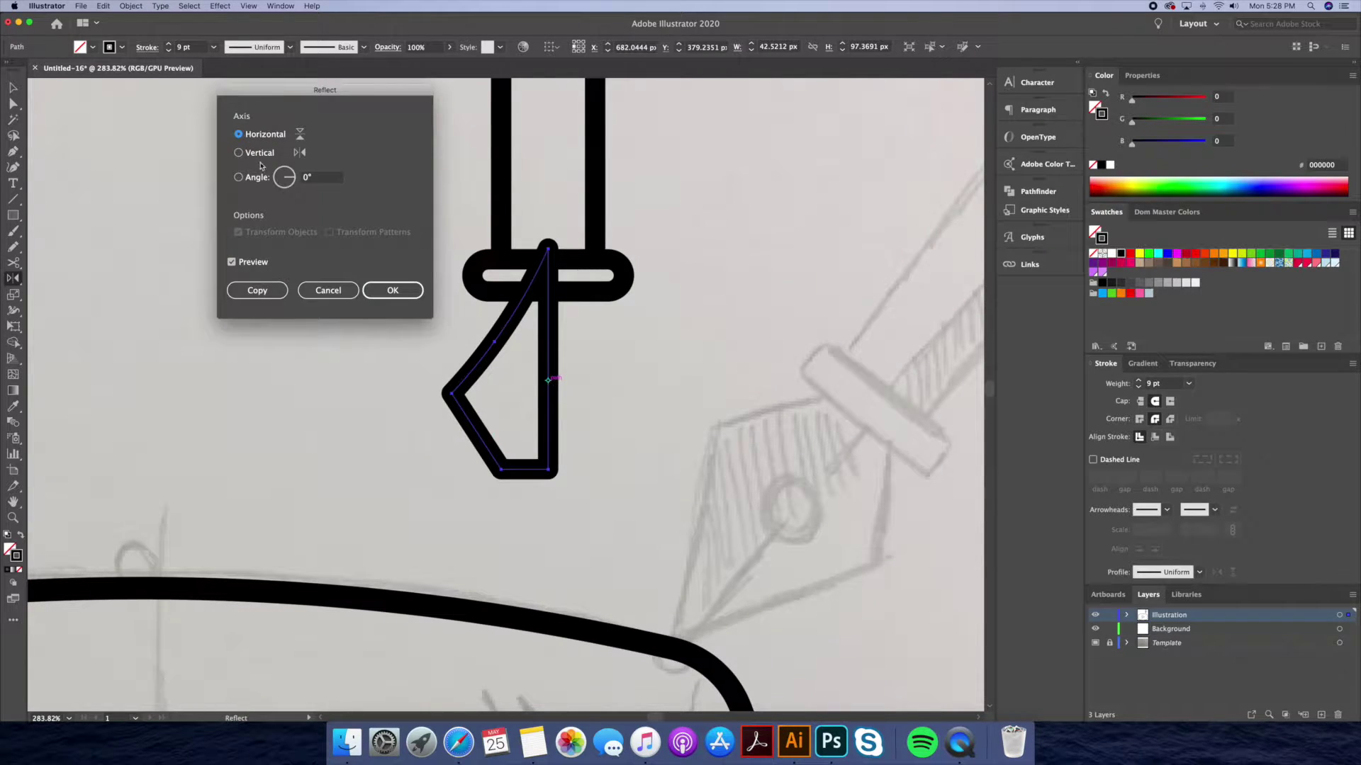
left_click(239, 152)
left_click(264, 291)
key("v")
Step: Unite the two nib halves into a single outline
left_click(602, 426, "shift")
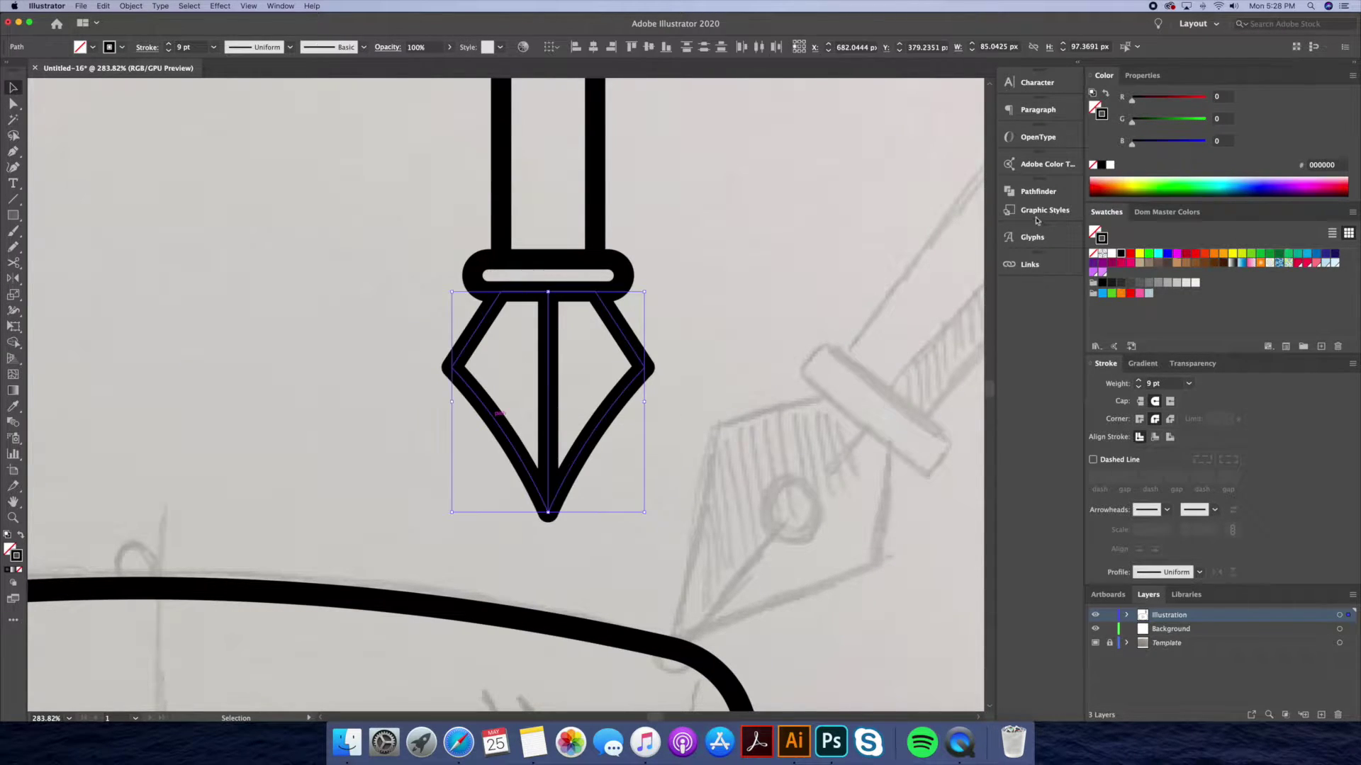
left_click(1038, 191)
left_click(973, 186)
left_click(610, 495)
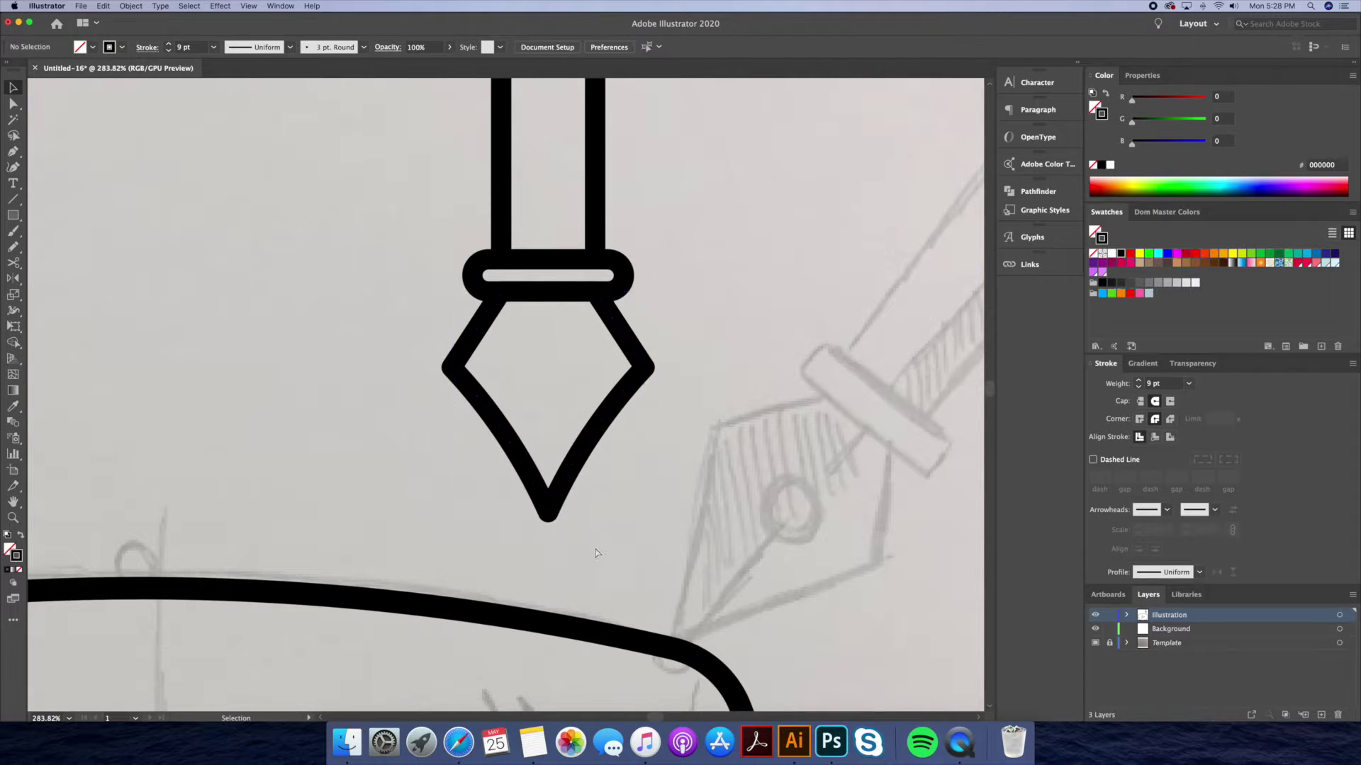
Step: Narrow the nib symmetrically to about 82 px wide, keeping its height
key("a")
left_click(548, 502)
left_click(509, 500)
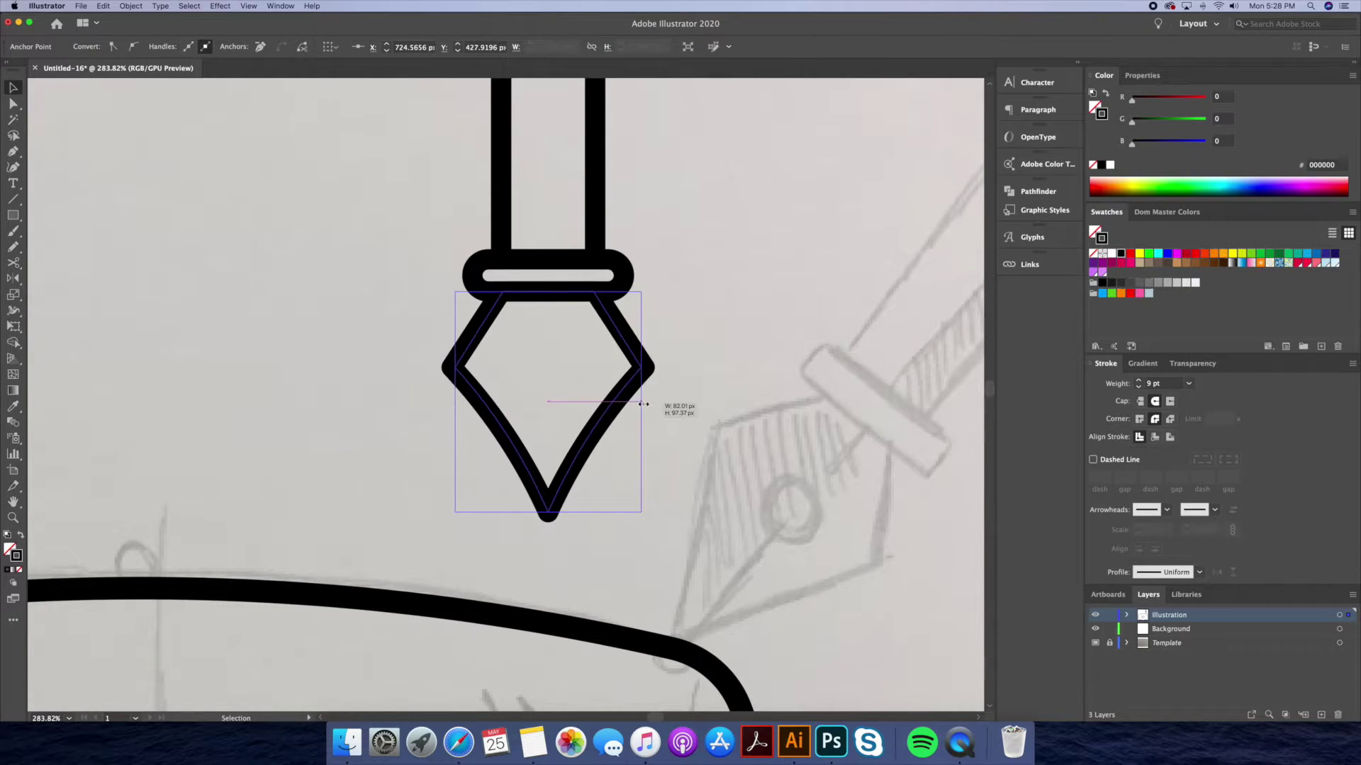
key("z")
Step: Draw a circle about 22 px in diameter on the nib's centre line and give it an 8 pt stroke
left_click_drag(16, 221, 85, 247)
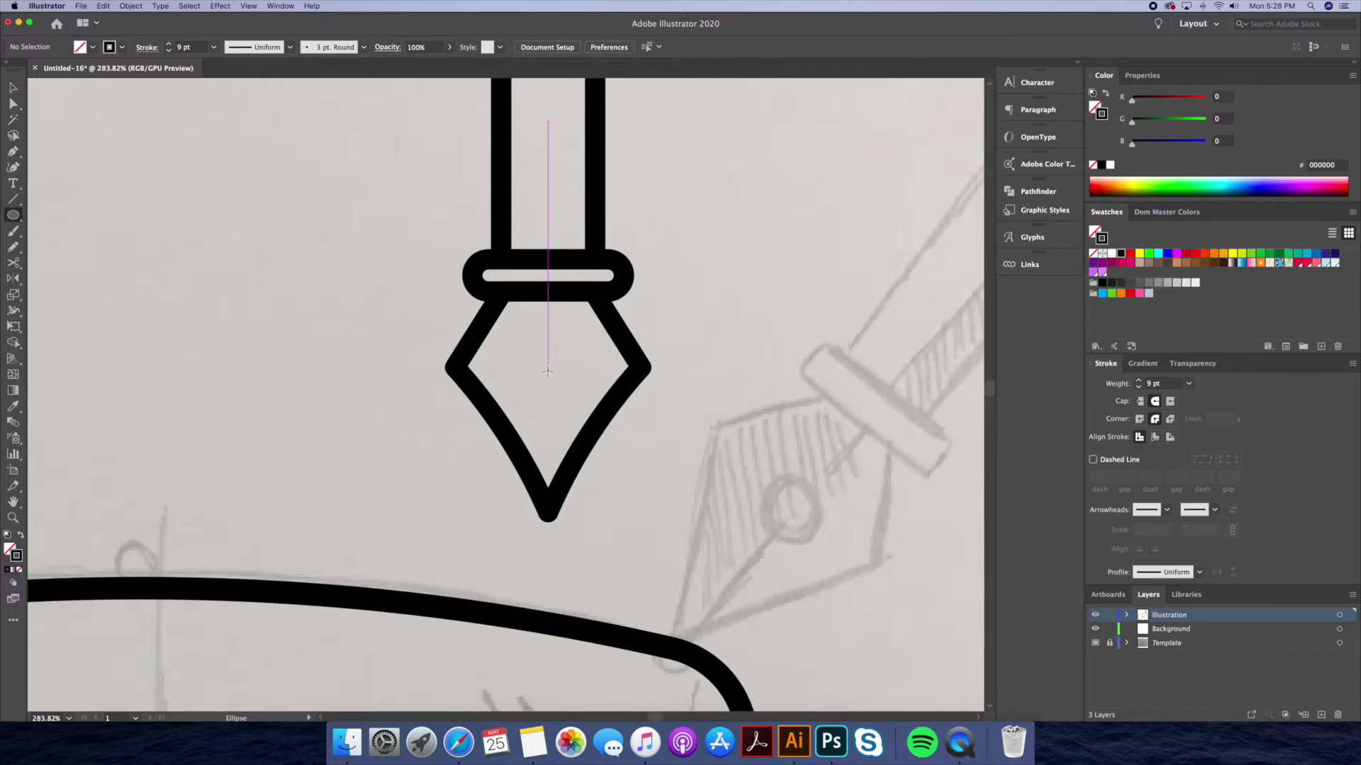
left_click_drag(574, 386, 571, 384)
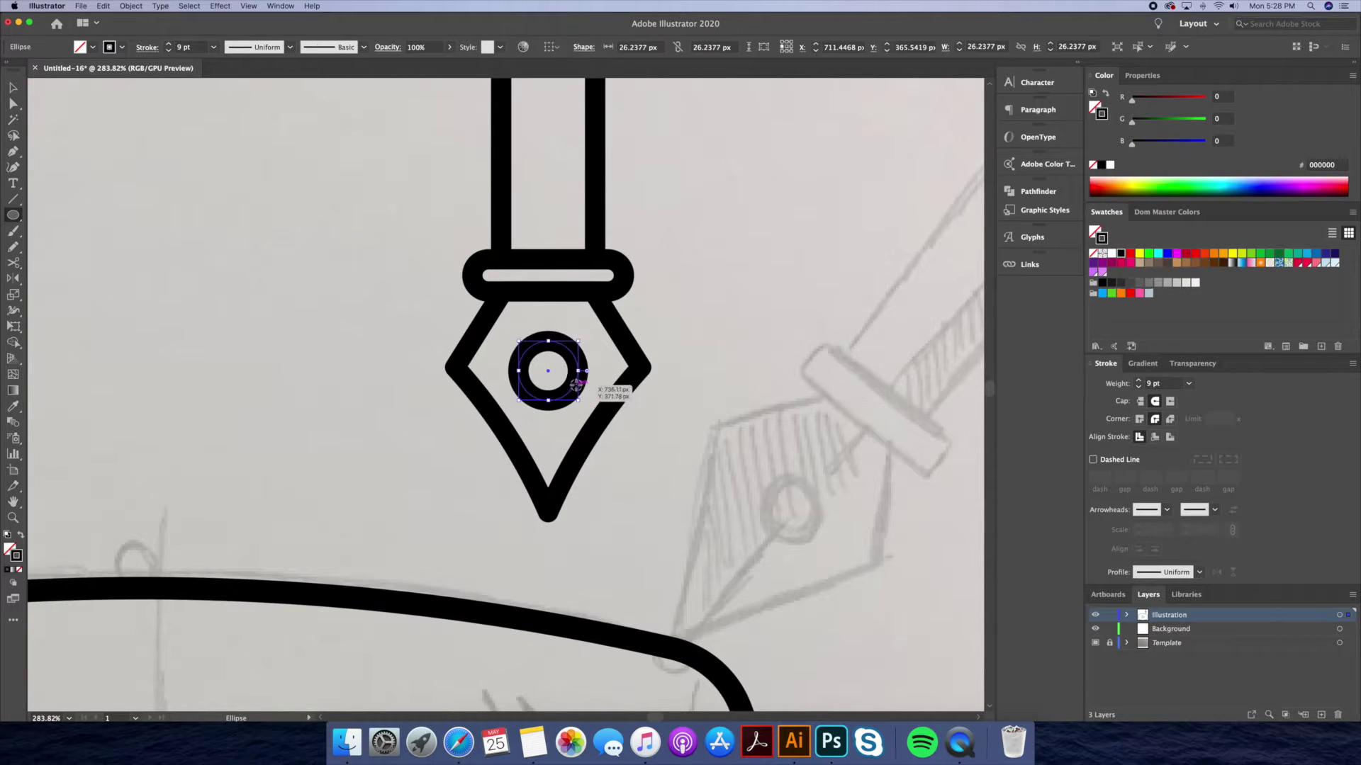
key("v")
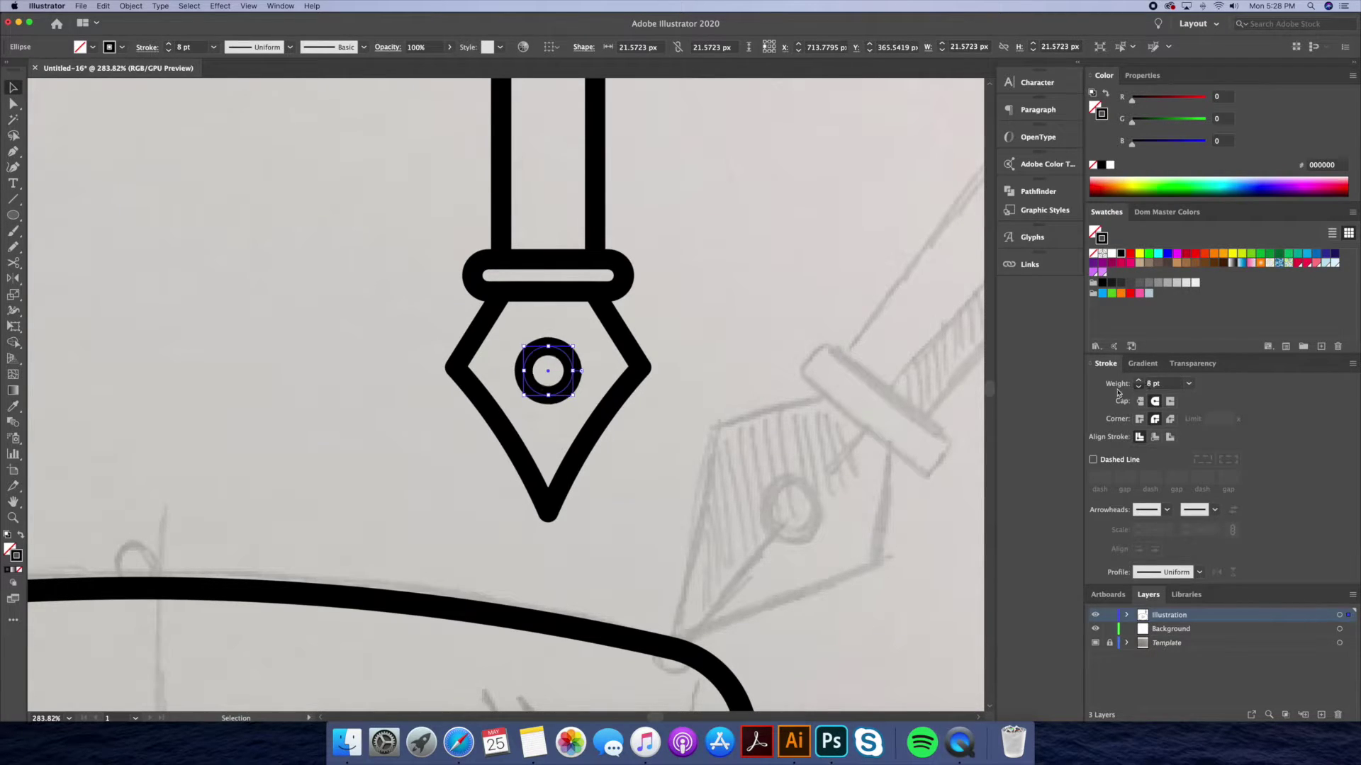
Step: Draw a vertical slit line from the nib's tip up to the circle with a 7 pt stroke
key("backslash")
left_click_drag(549, 516, 549, 397)
key("z")
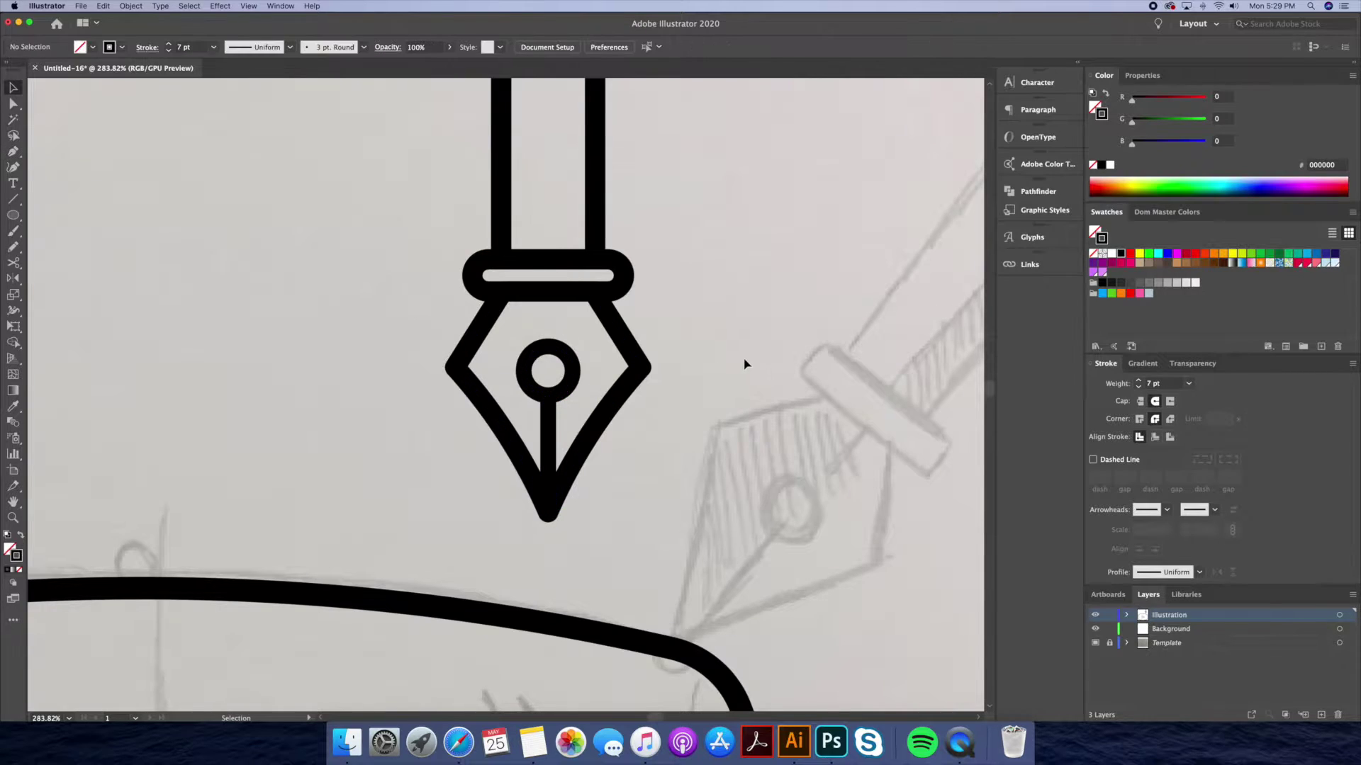
Step: Place a smaller copy of the nib's circle near the rounded top of the handle
left_click_drag(741, 364, 633, 360)
left_click(695, 272)
key("v")
mouse_move(637, 434)
left_mouse_down()
mouse_move(641, 263)
mouse_move(667, 268)
mouse_move(659, 278)
mouse_move(659, 173)
left_mouse_up()
key("super+equal")
left_click(790, 319)
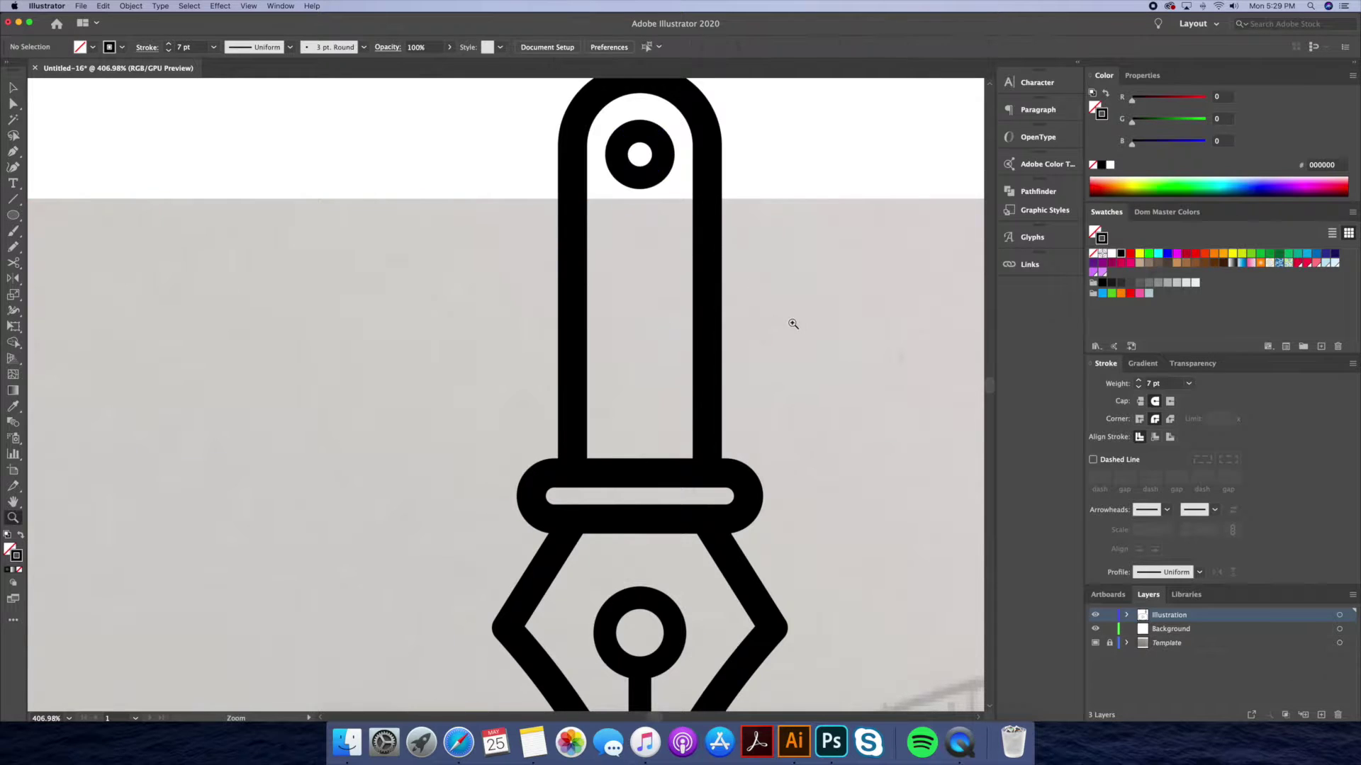
Step: Hide the template sketch so that only the line artwork shows
key("z")
left_click_drag(789, 318, 564, 383)
left_click_drag(517, 323, 704, 371)
key("super+shift+w")
key("super+0")
Step: Scale the whole pen up slightly in proportion, keeping it upright above the frame
key("v")
left_click(617, 335)
left_click_drag(722, 228, 727, 214)
left_click(795, 219)
key("super+z")
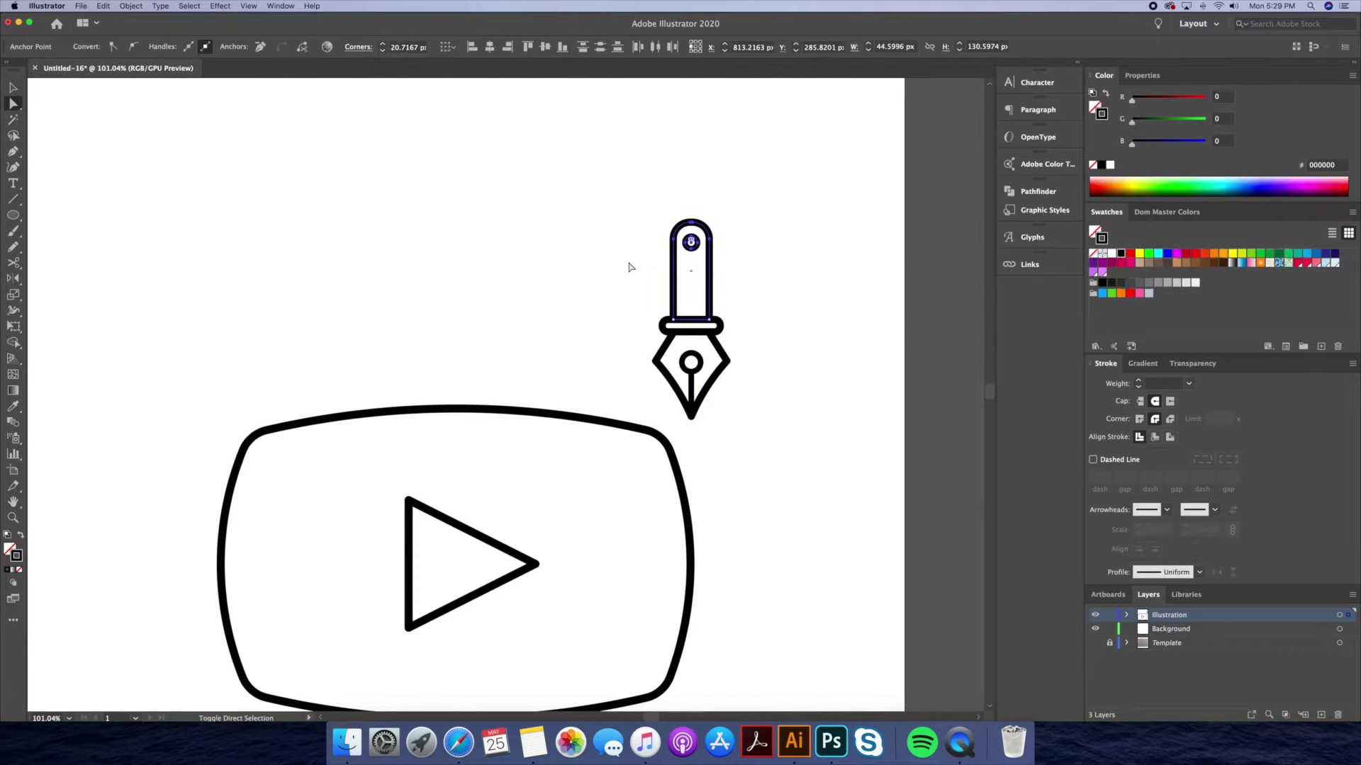
left_click(808, 190)
Step: Fill copies of the handle and collar shapes with light purple and no stroke, behind the black outlines
left_click(702, 264)
key("v")
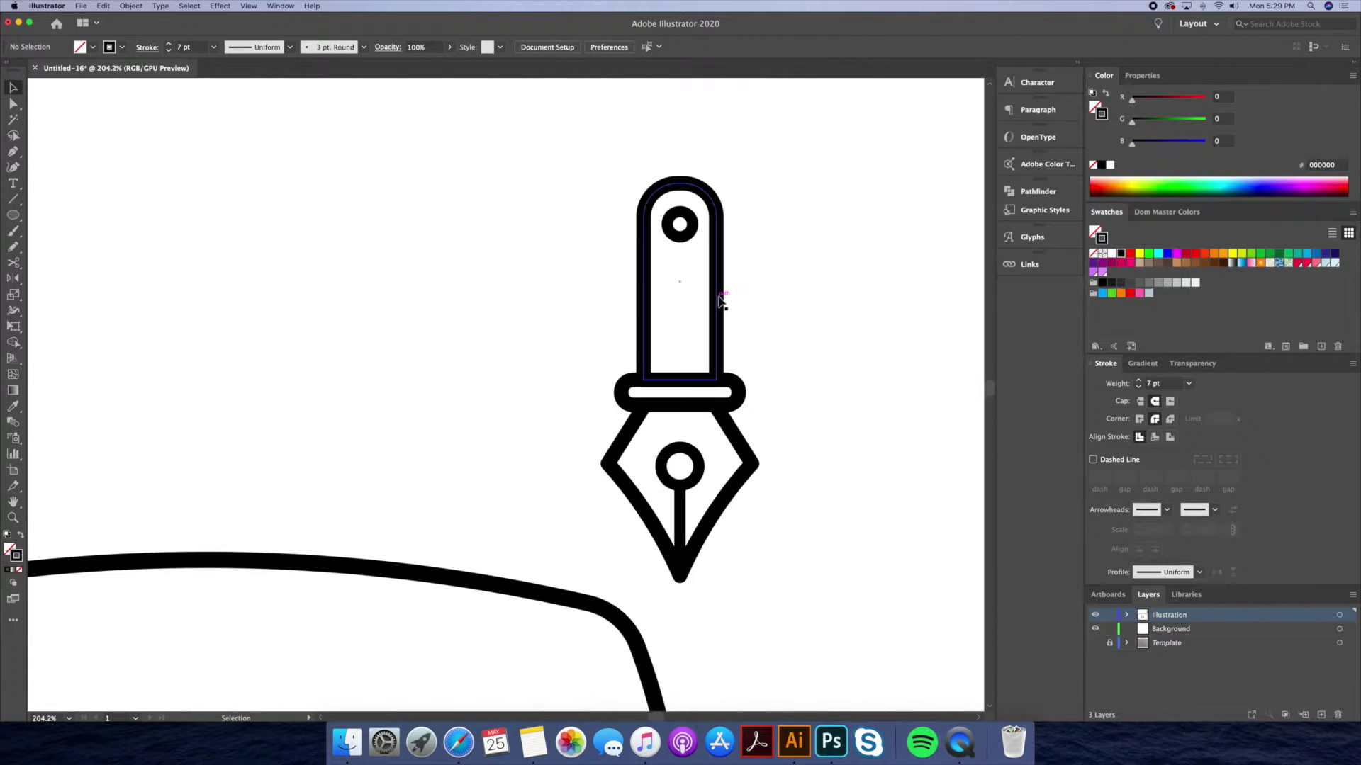
left_click(741, 389)
left_click(707, 395)
left_click(709, 388)
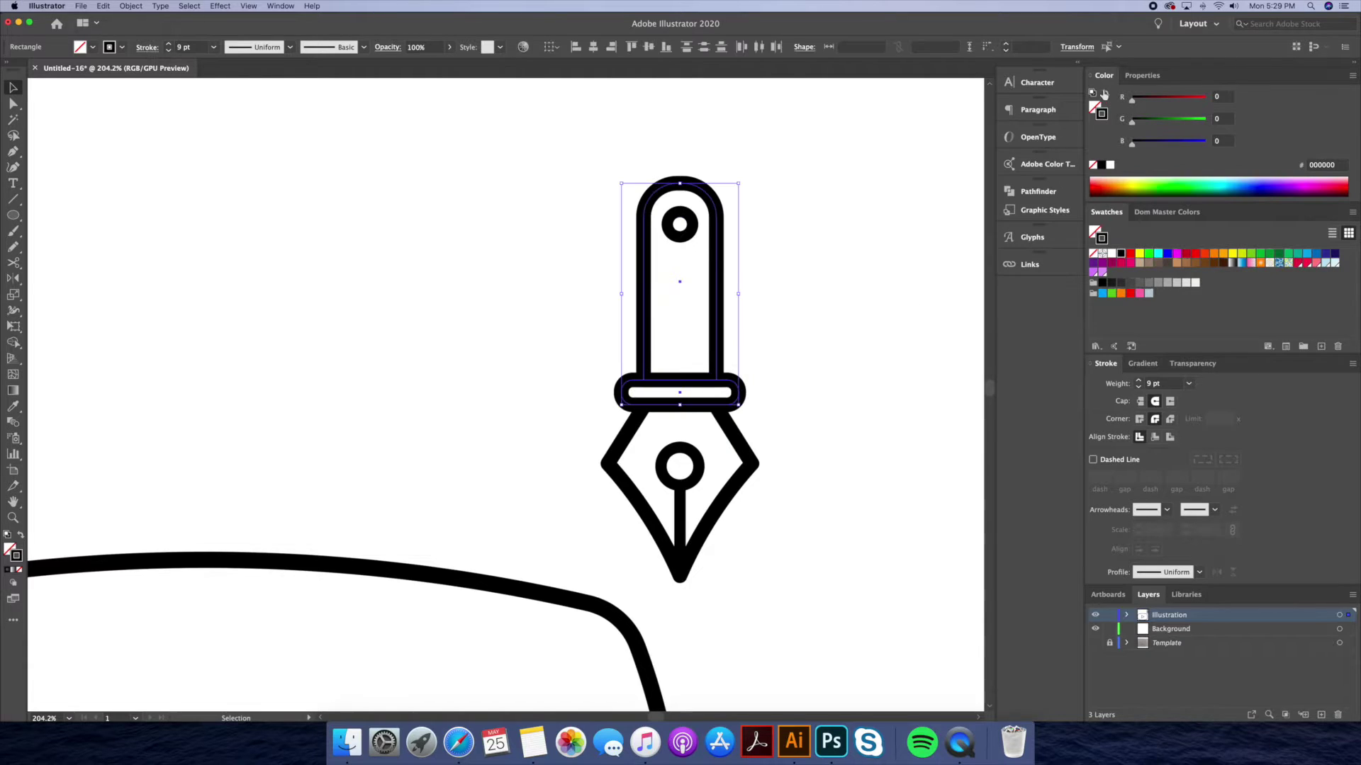
left_click(1106, 93)
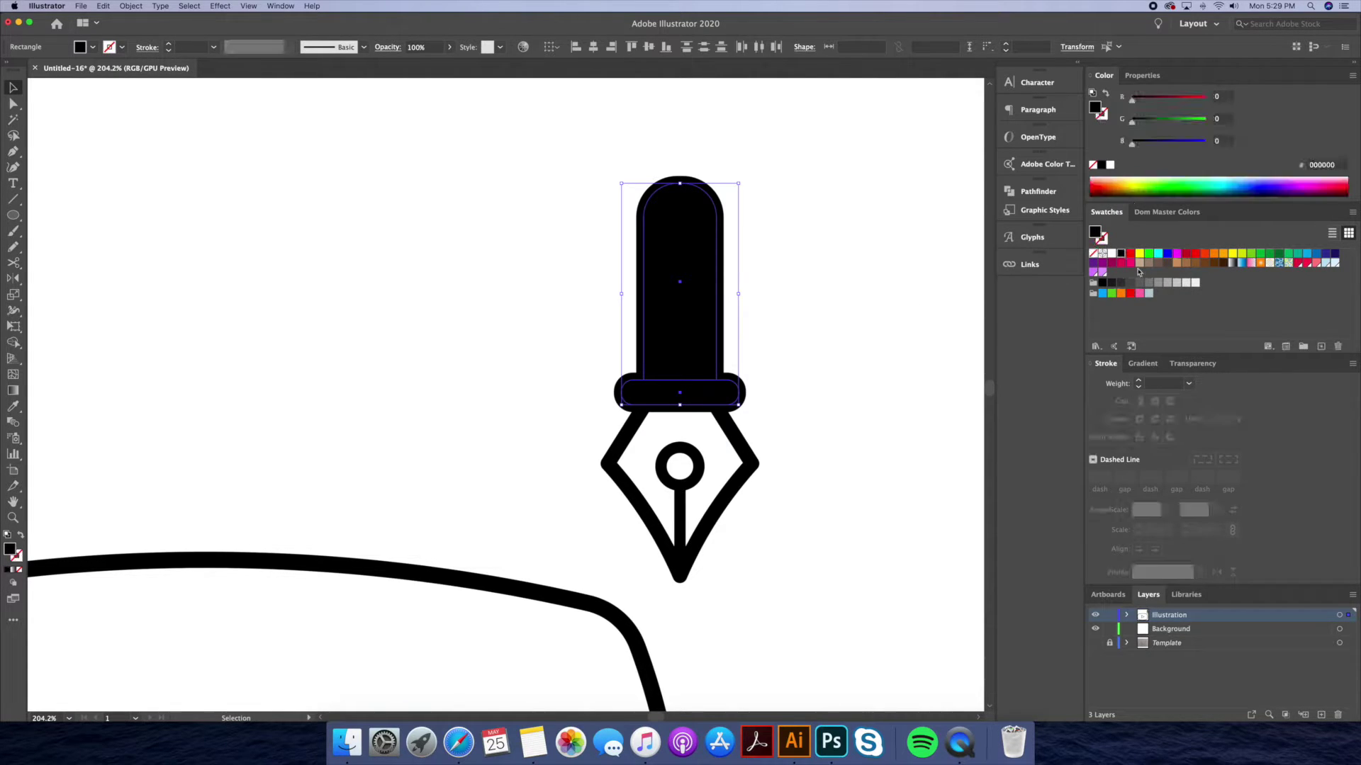
left_click(1105, 93)
Step: Fill a strokeless copy of the nib shape with pale blue, R=223 G=241 B=253, behind its outline
left_click(734, 442)
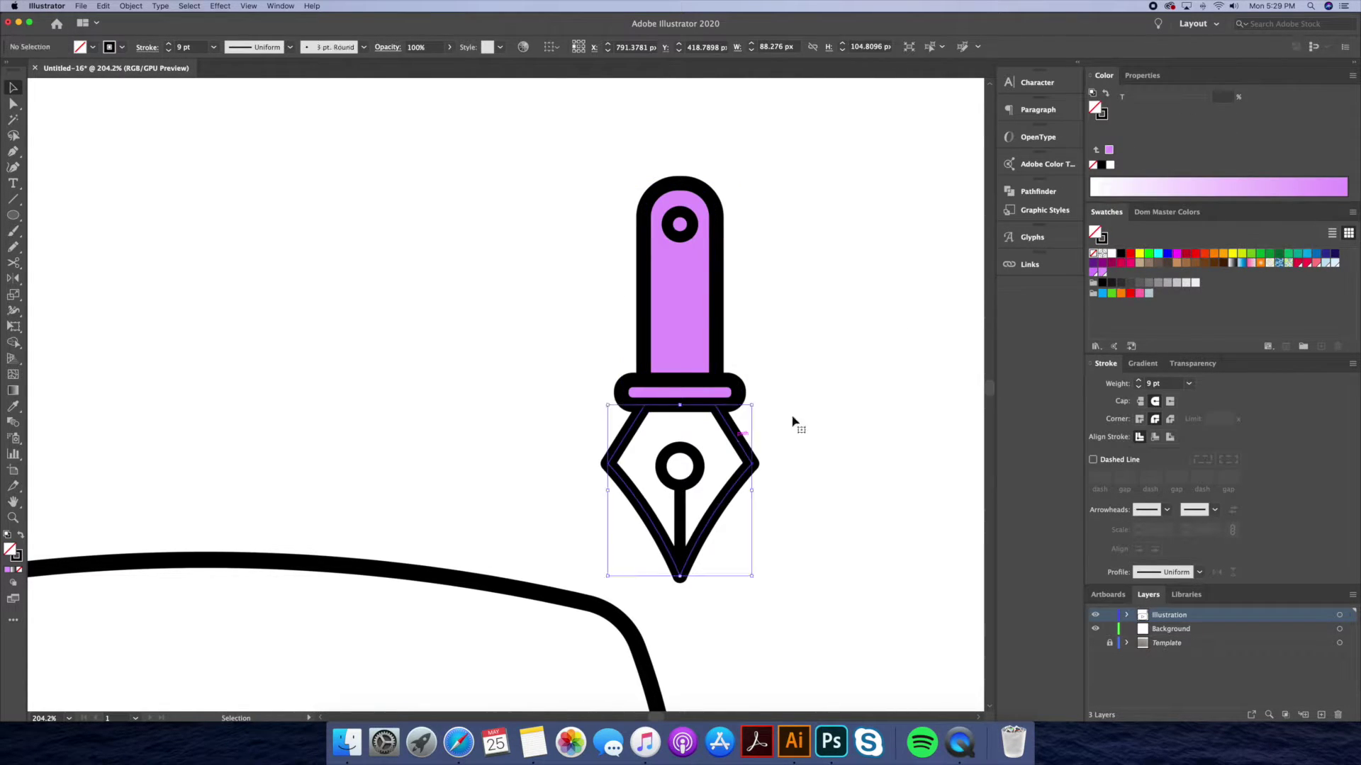
left_click(1105, 93)
left_click(1334, 263)
key("super+shift+a")
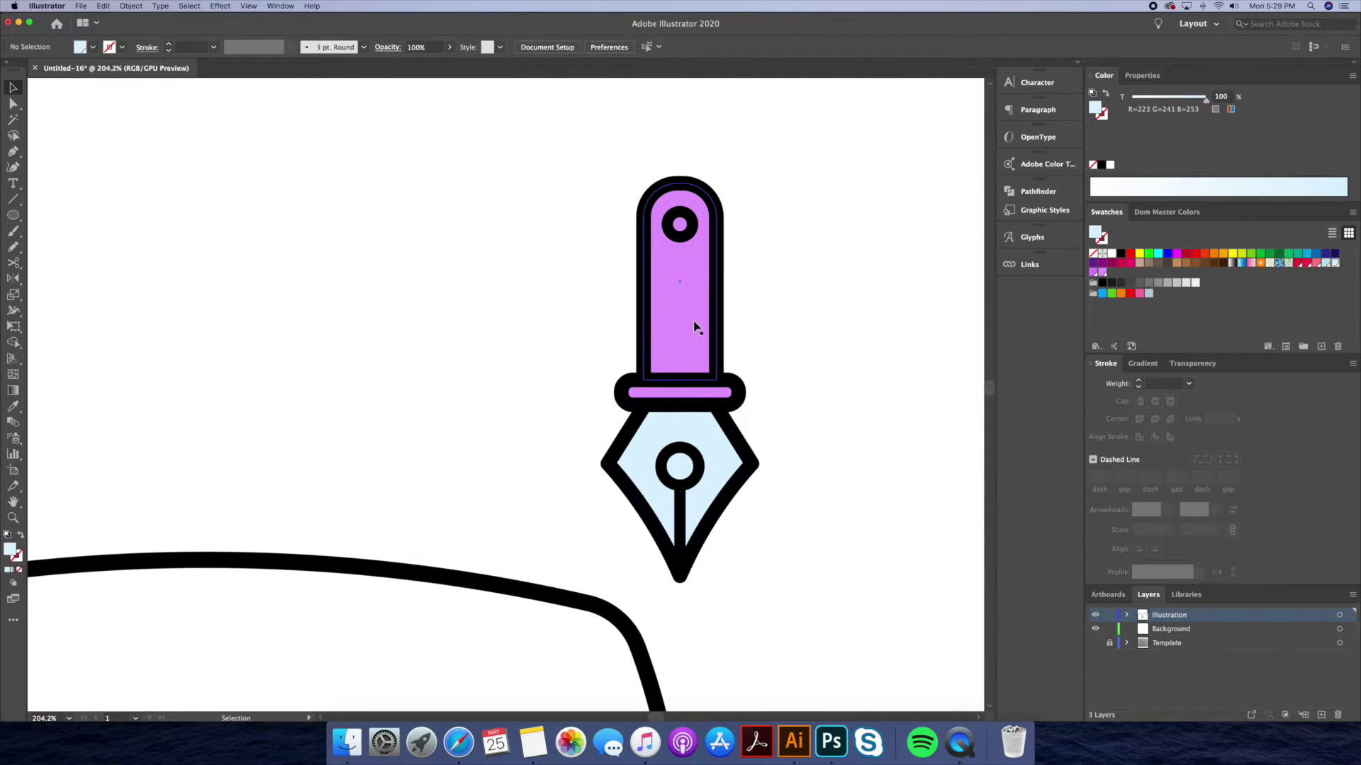
Step: Cut a shading strip along the right side of the handle's purple fill and remove the excess beyond the handle
double_click(681, 321)
left_click_drag(670, 333, 708, 334)
key("super+a")
key("shift+m")
left_click(740, 337, "alt")
key("v")
double_click(783, 336)
Step: Colour the handle's shading strip a darker purple, R=204 G=136 B=247
left_click(701, 284)
left_click(1268, 186)
left_click(814, 382)
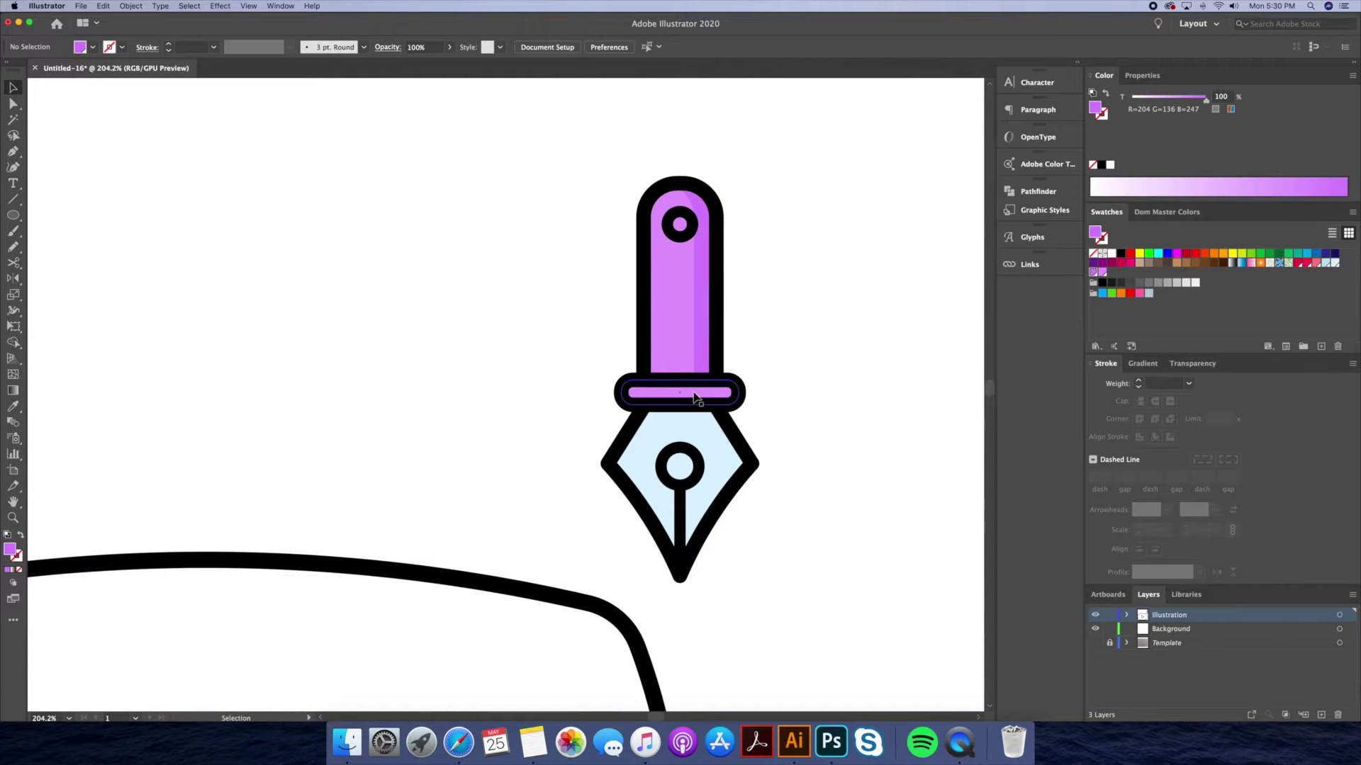
Step: Split the collar's fill horizontally along its middle into two purple tones
double_click(695, 399)
key("m")
left_click_drag(488, 309, 804, 392)
key("Delete")
key("v")
double_click(865, 349)
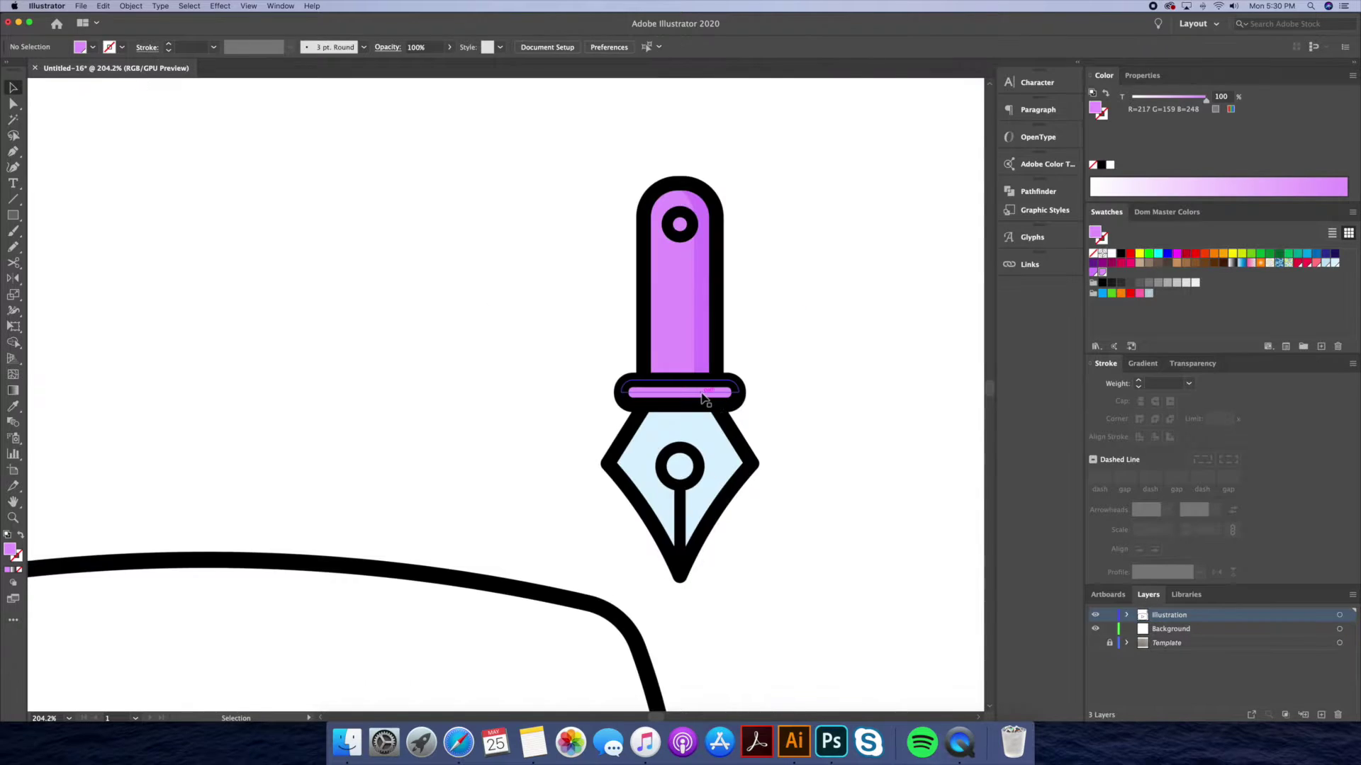
Step: Divide the nib's pale blue fill along its vertical centre line with a rectangle and remove the part outside the nib
double_click(720, 434)
left_click(13, 215)
left_click_drag(544, 353, 679, 622)
key("super+a")
key("shift+m")
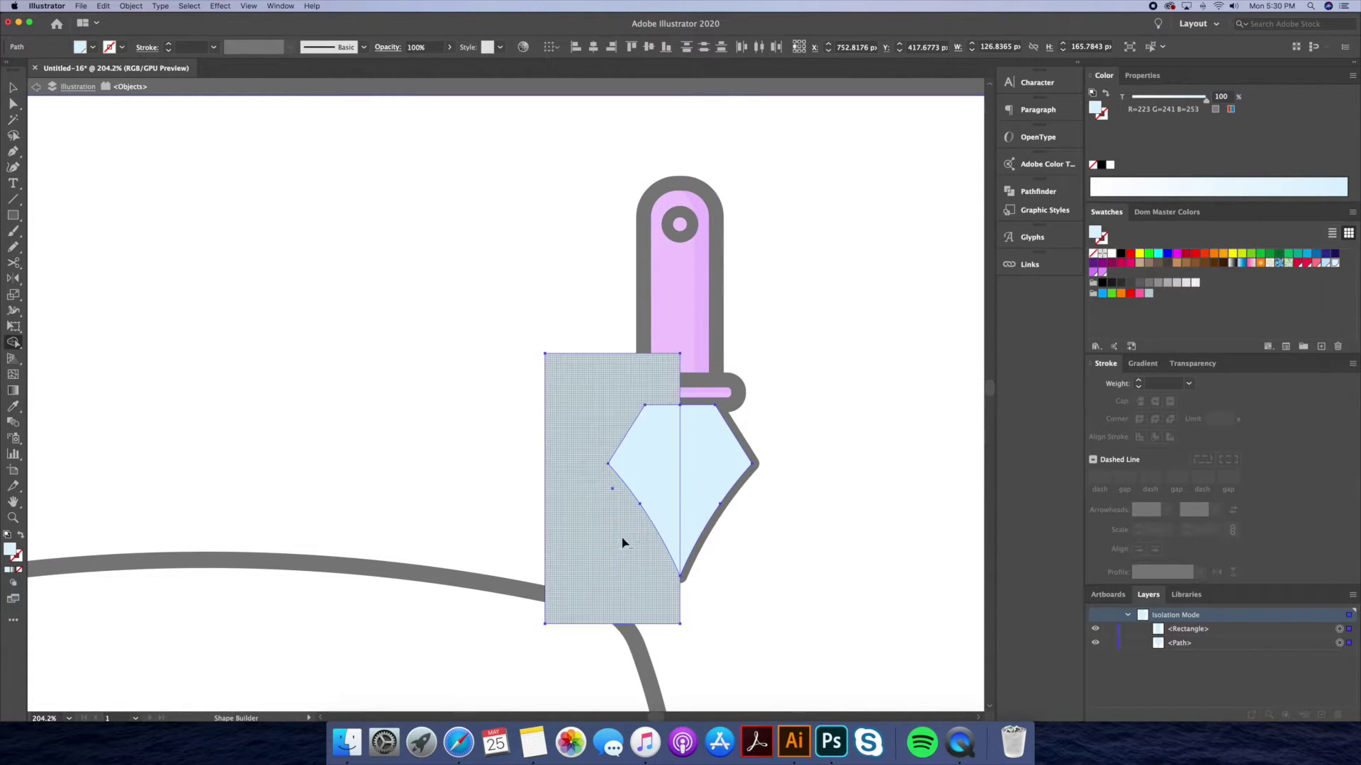
left_click(627, 540, "alt")
key("Escape")
Step: Colour the left half of the nib a darker blue, R=200 G=227 B=241
key("v")
left_click(648, 524)
left_click(1219, 186)
key("super+shift+a")
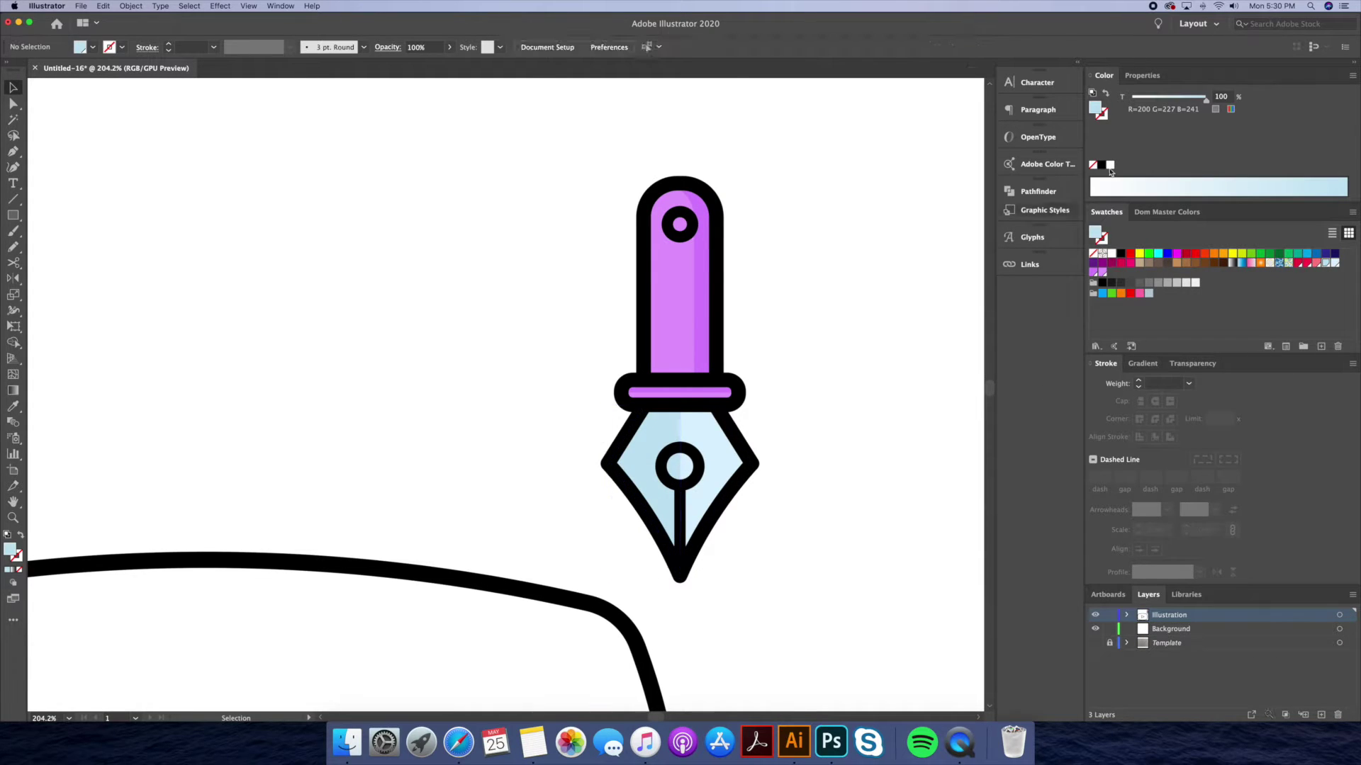
Step: Draw a white, strokeless vertical ellipse about 9 by 30 px as a highlight on the handle's lower left side
left_click(13, 214)
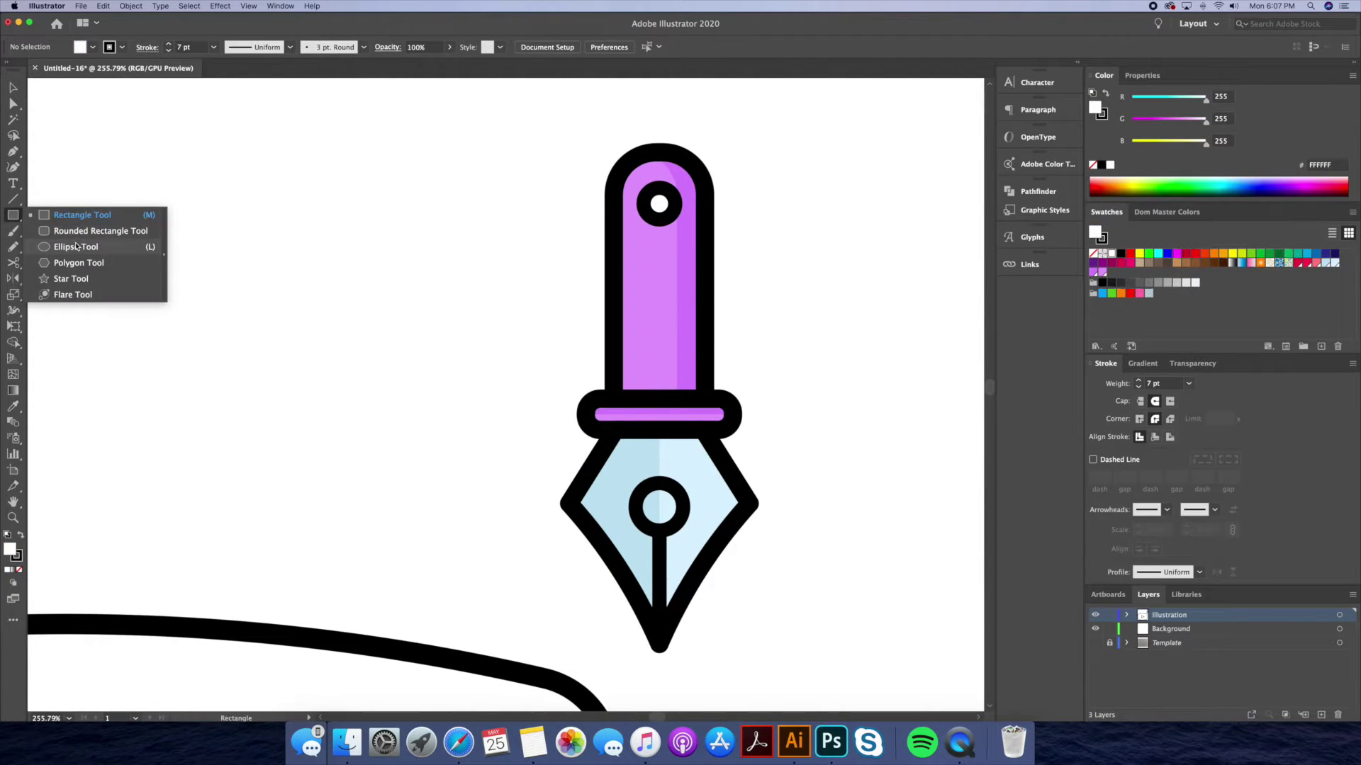
left_click(57, 248)
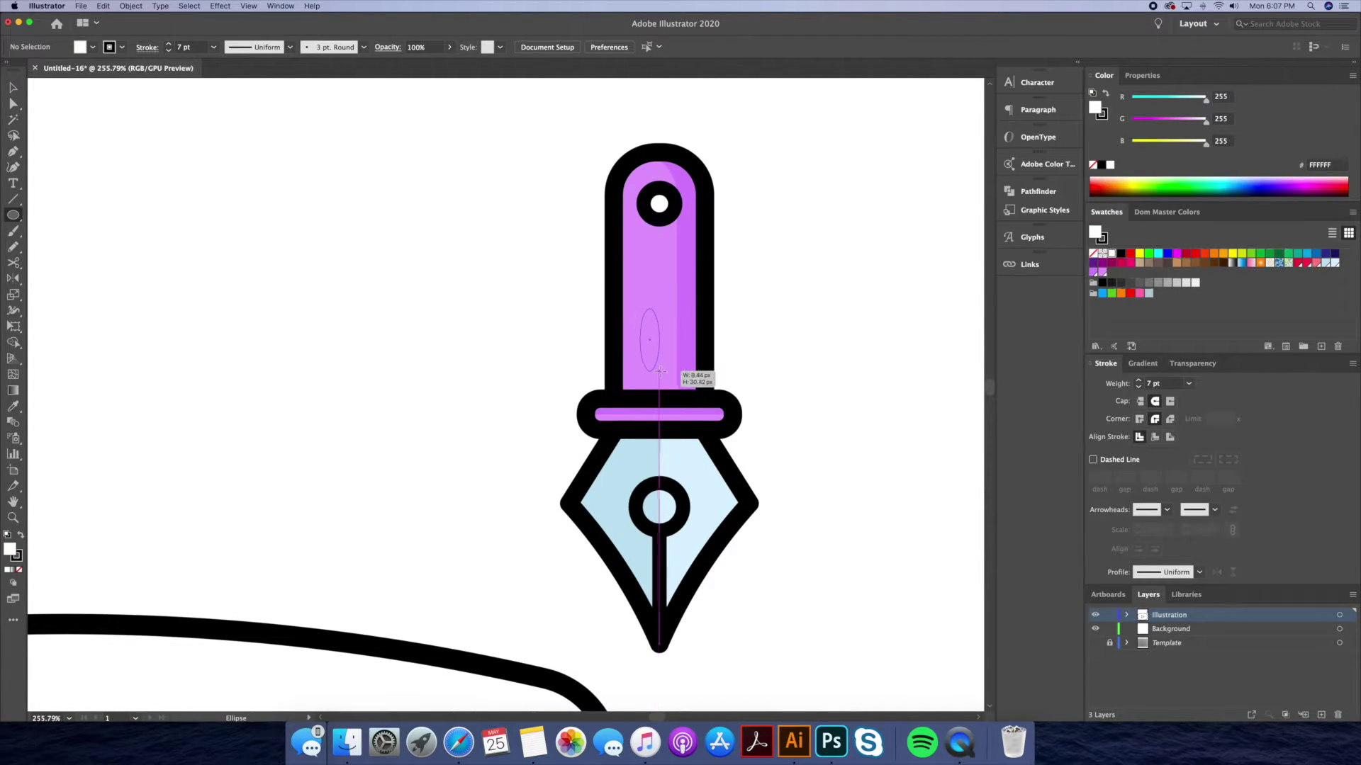
left_click_drag(660, 371, 660, 371)
key("v")
key("/")
Step: Set the highlight ellipse's opacity to 33%
left_click(1192, 364)
left_click(1230, 384)
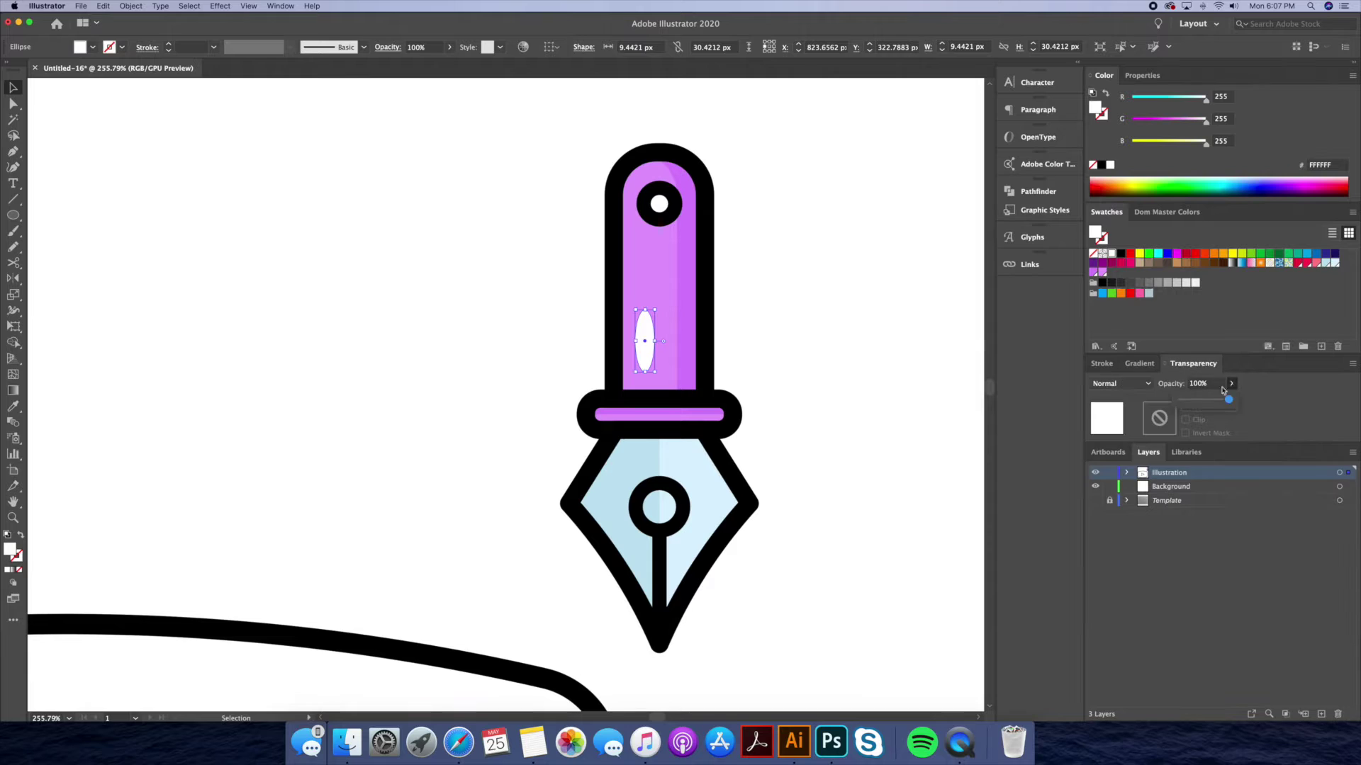
scroll(822, 389, "down", 3)
scroll(636, 470, "up", 4)
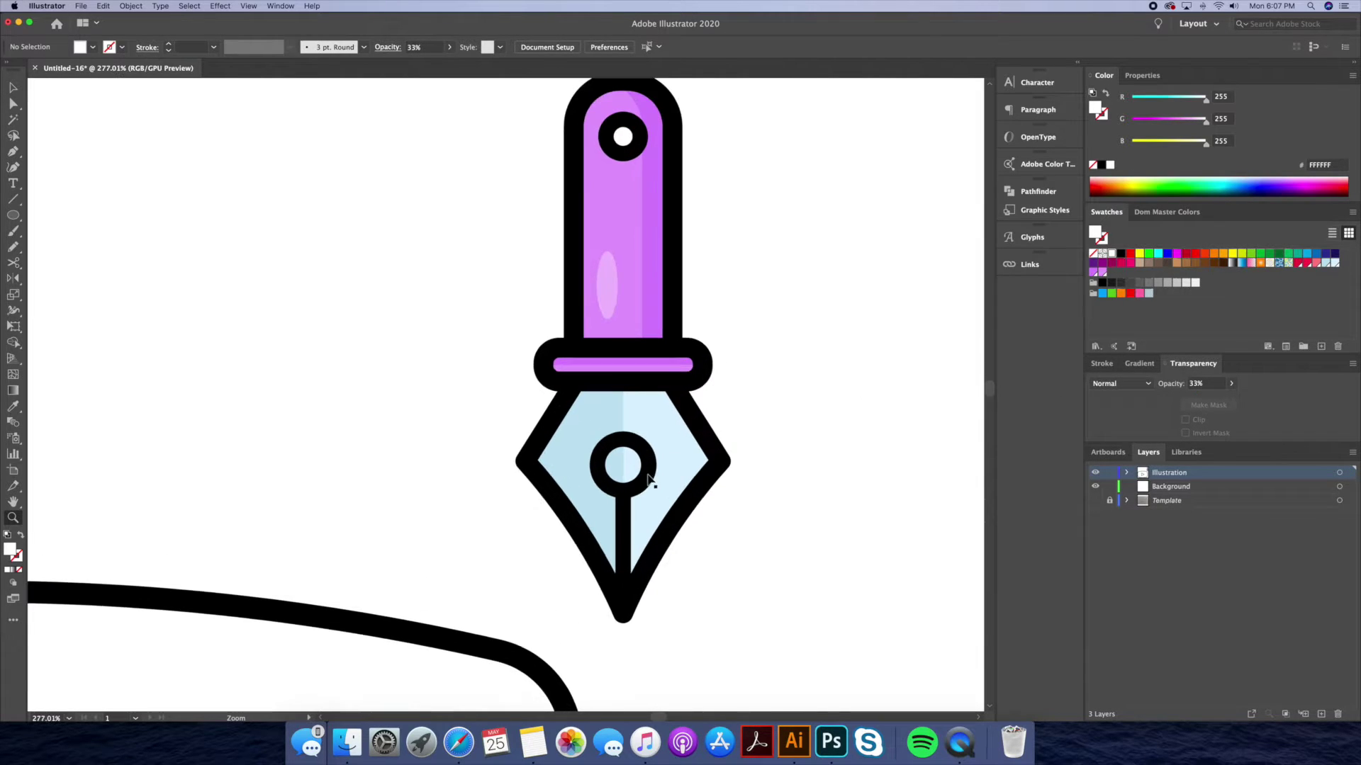
Step: Fill the circle in the nib with white
left_click(638, 475)
left_click(857, 285)
Step: Cut a narrow strip along the nib's right edge from two offset copies of its pale blue fill
double_click(680, 475)
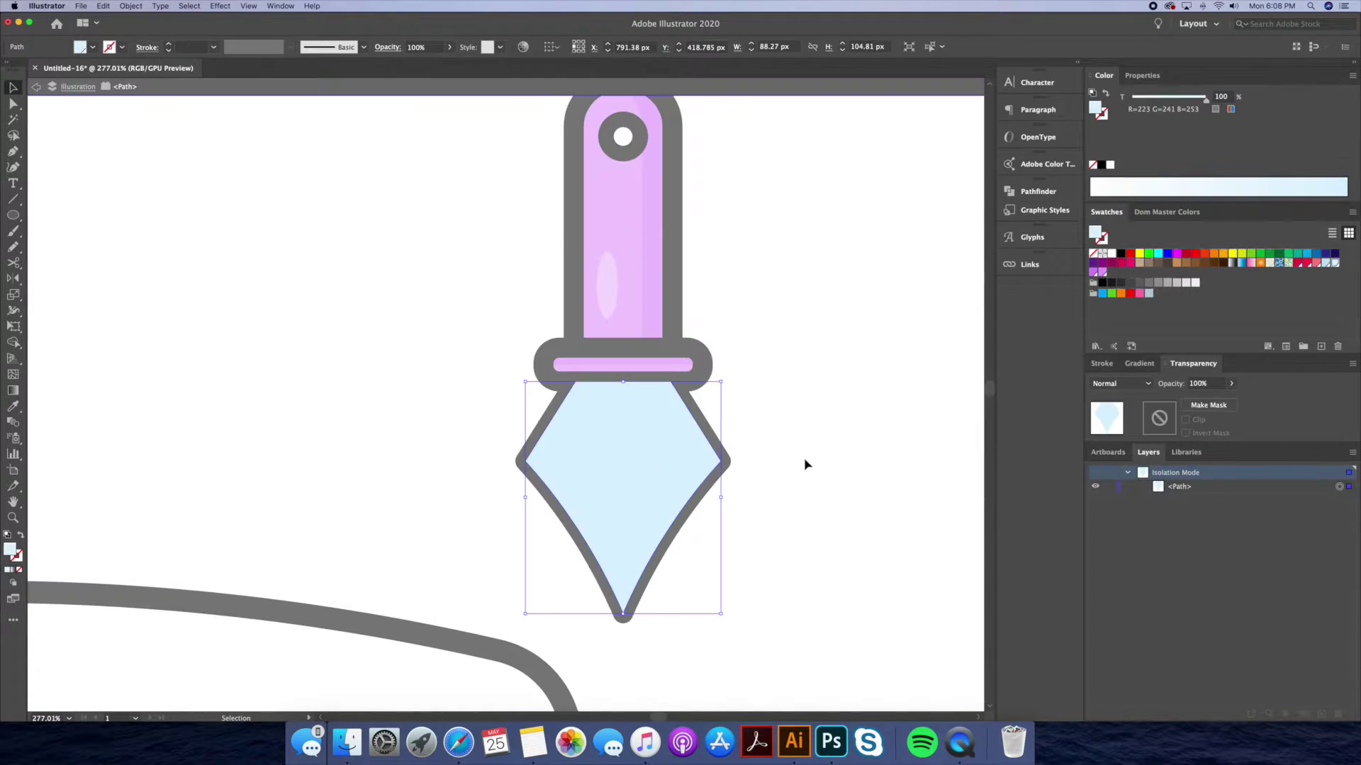
key("ctrl+c")
key("ctrl+f")
key("ctrl+f")
left_click_drag(680, 458, 659, 459)
left_click(709, 460, "shift")
key("shift+m")
left_click(517, 471, "alt")
key("Escape")
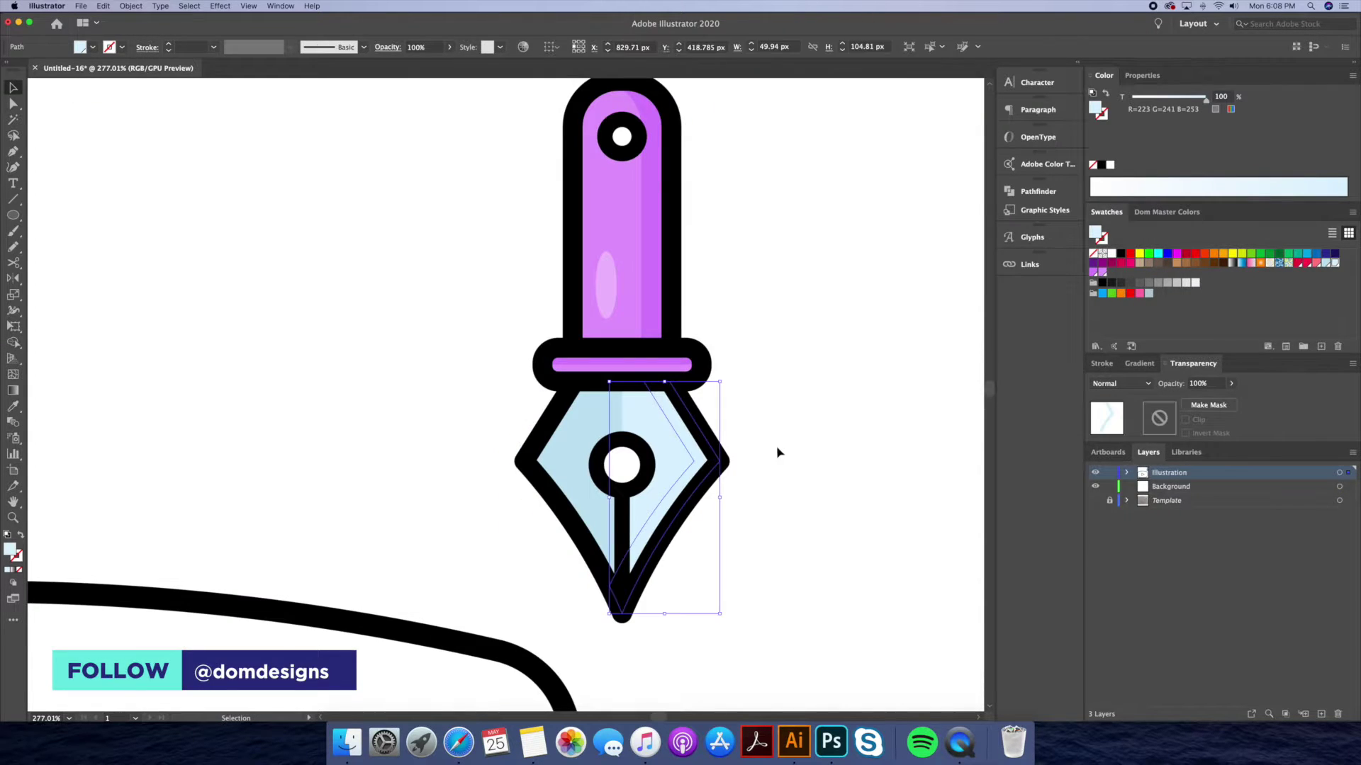
Step: Fill the narrow strip along the nib's right edge with white
key("v")
left_click(810, 419)
scroll(763, 413, "down", 5)
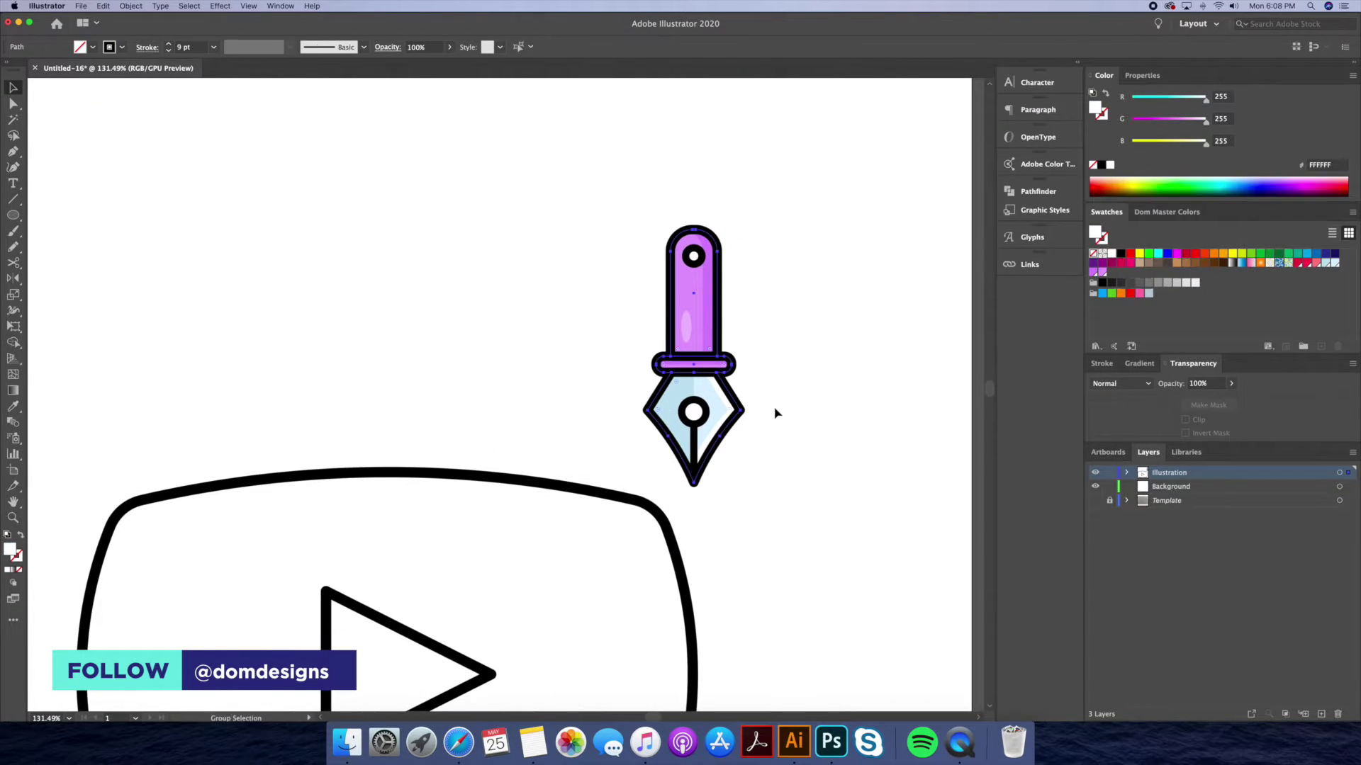
Step: Rotate the whole pen clockwise so its handle leans right, and place the nib tip on the frame's upper-right corner
left_click_drag(771, 214, 638, 462)
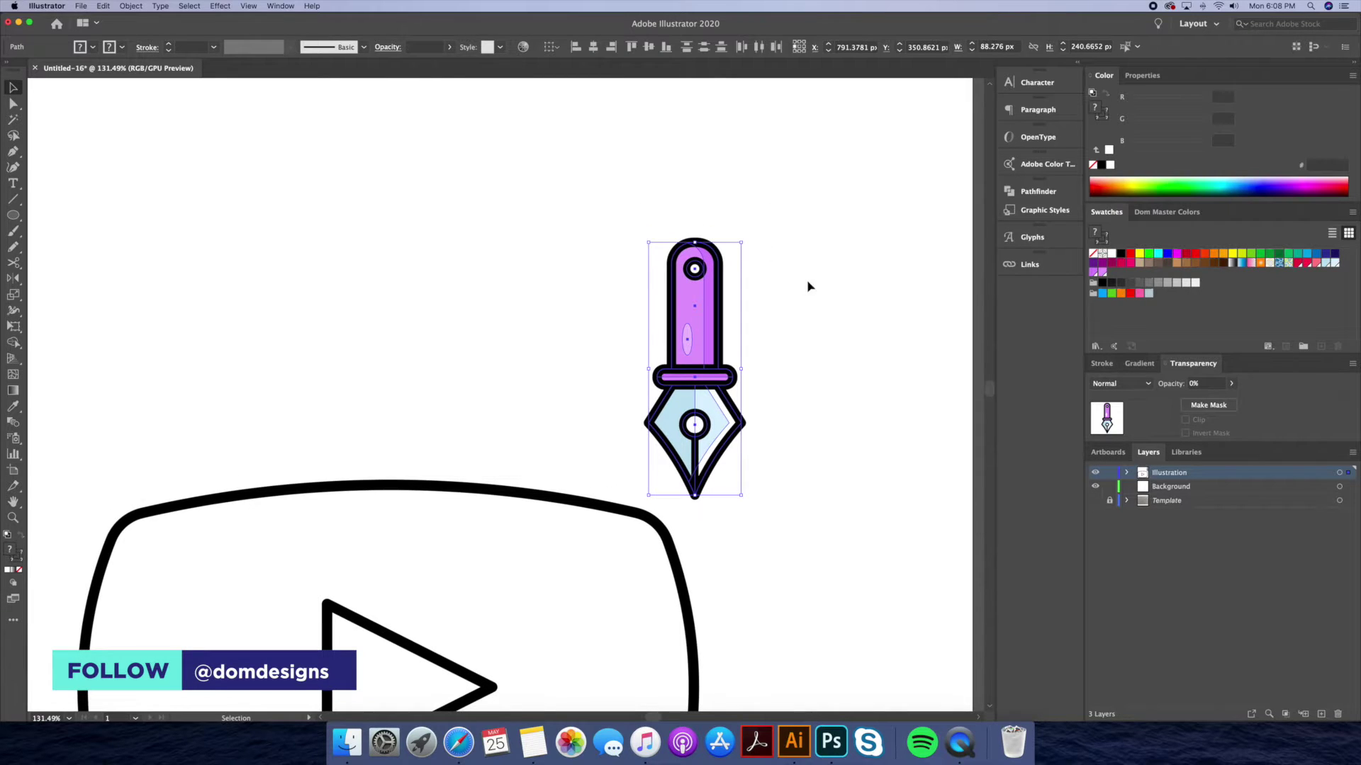
key("z")
left_click_drag(808, 288, 752, 277)
key("r")
left_click_drag(796, 234, 815, 287)
key("v")
left_click_drag(713, 356, 737, 333)
key("super+shift+a")
scroll(734, 319, "down", 2)
key("z")
key("v")
Step: Make a strokeless copy of the rounded frame beneath its outline and fill it with a radial gradient
left_click(730, 352)
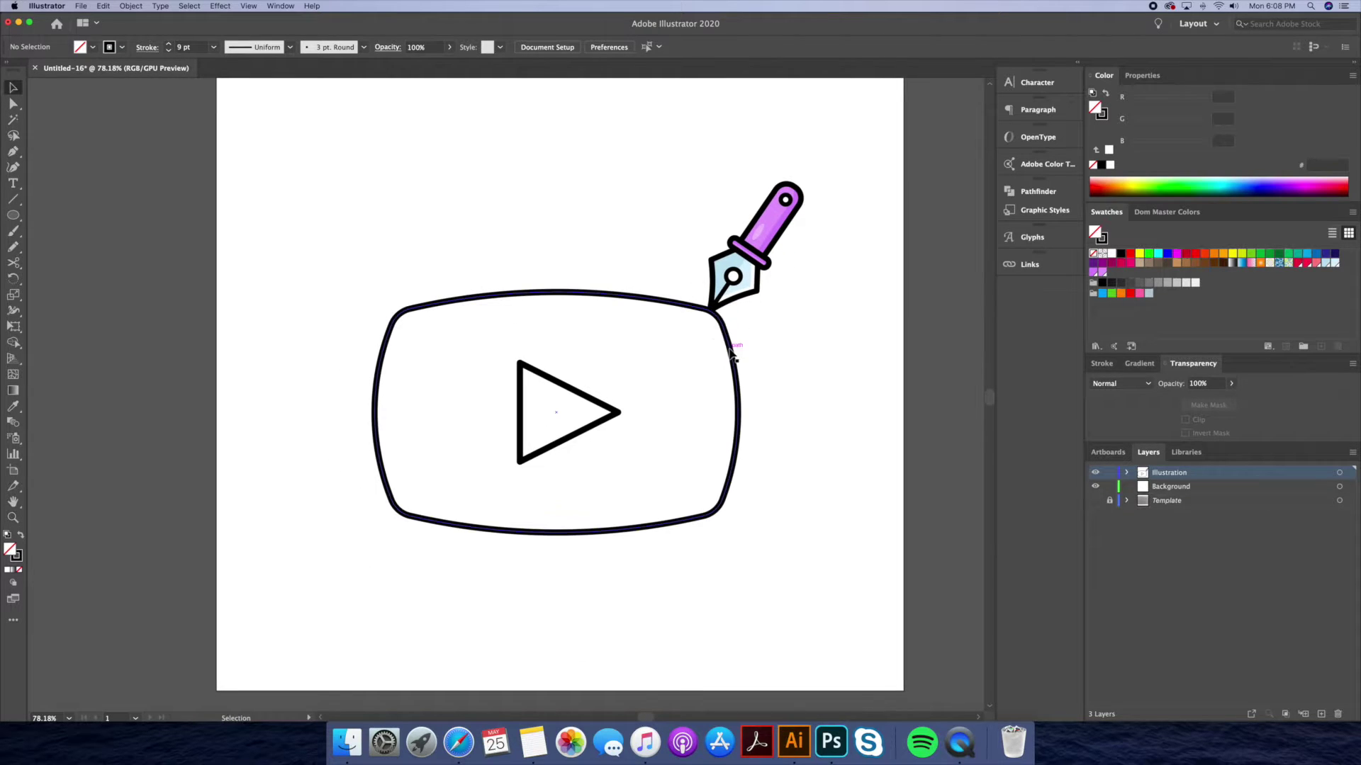
key("super+shift+a")
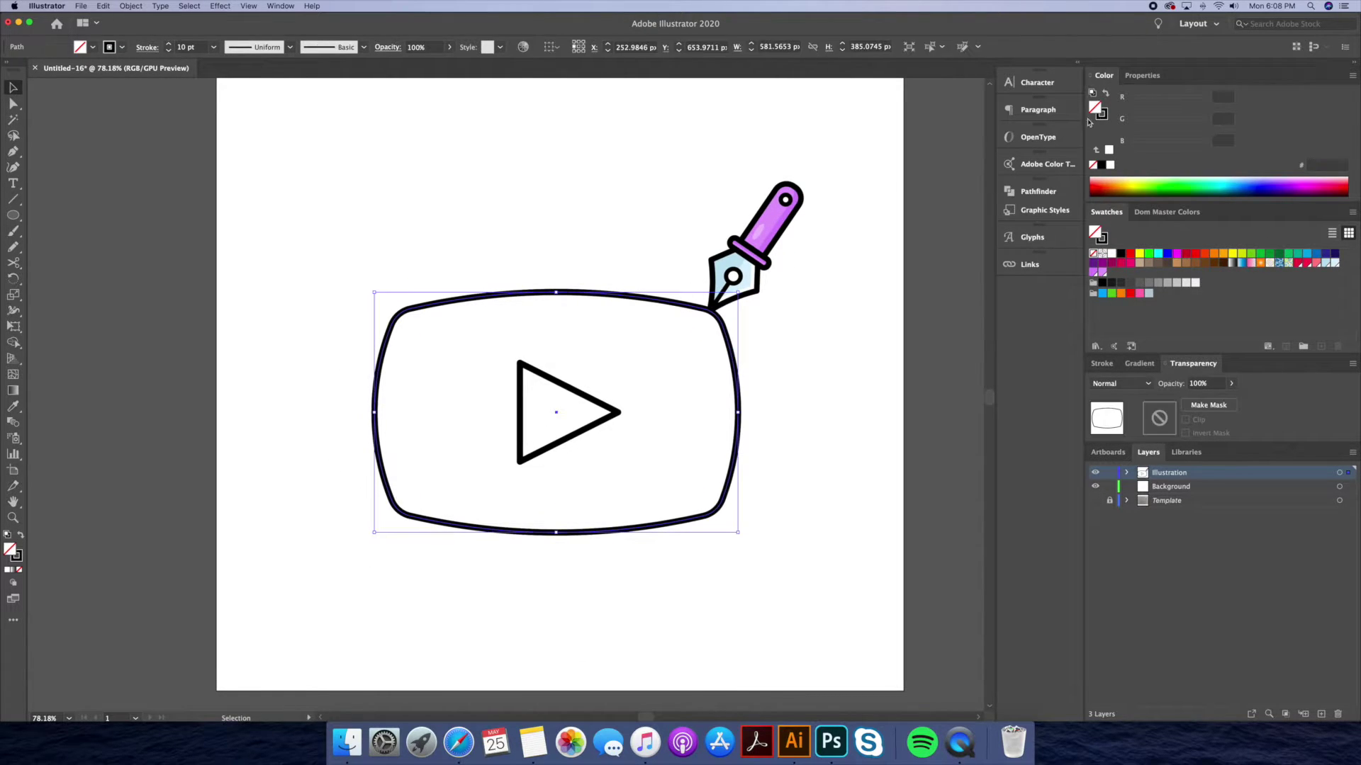
left_click(1105, 93)
left_click(1139, 363)
left_click(1170, 385)
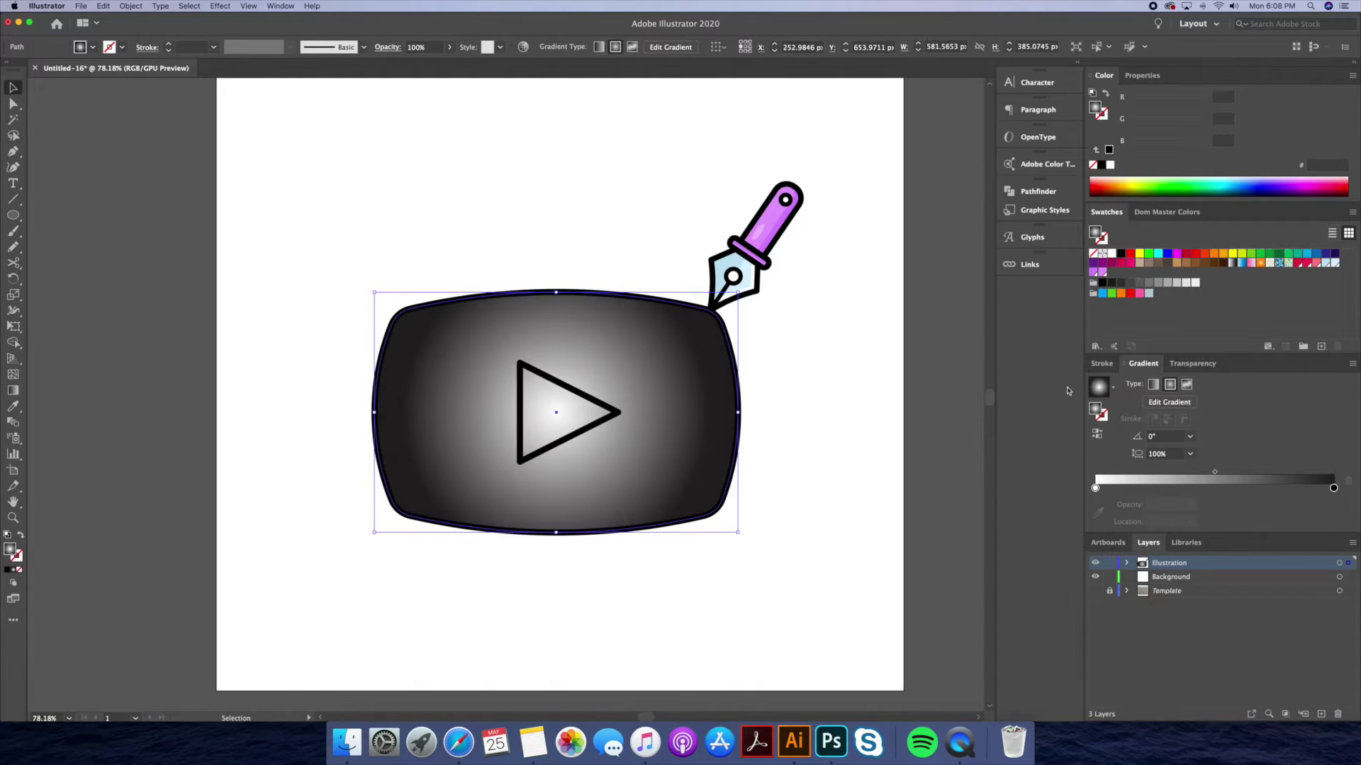
Step: Run the frame's radial gradient from upper left to lower right, colouring its stops light pink-red and crimson (R=234 G=58 B=83)
key("g")
left_click_drag(424, 338, 669, 489)
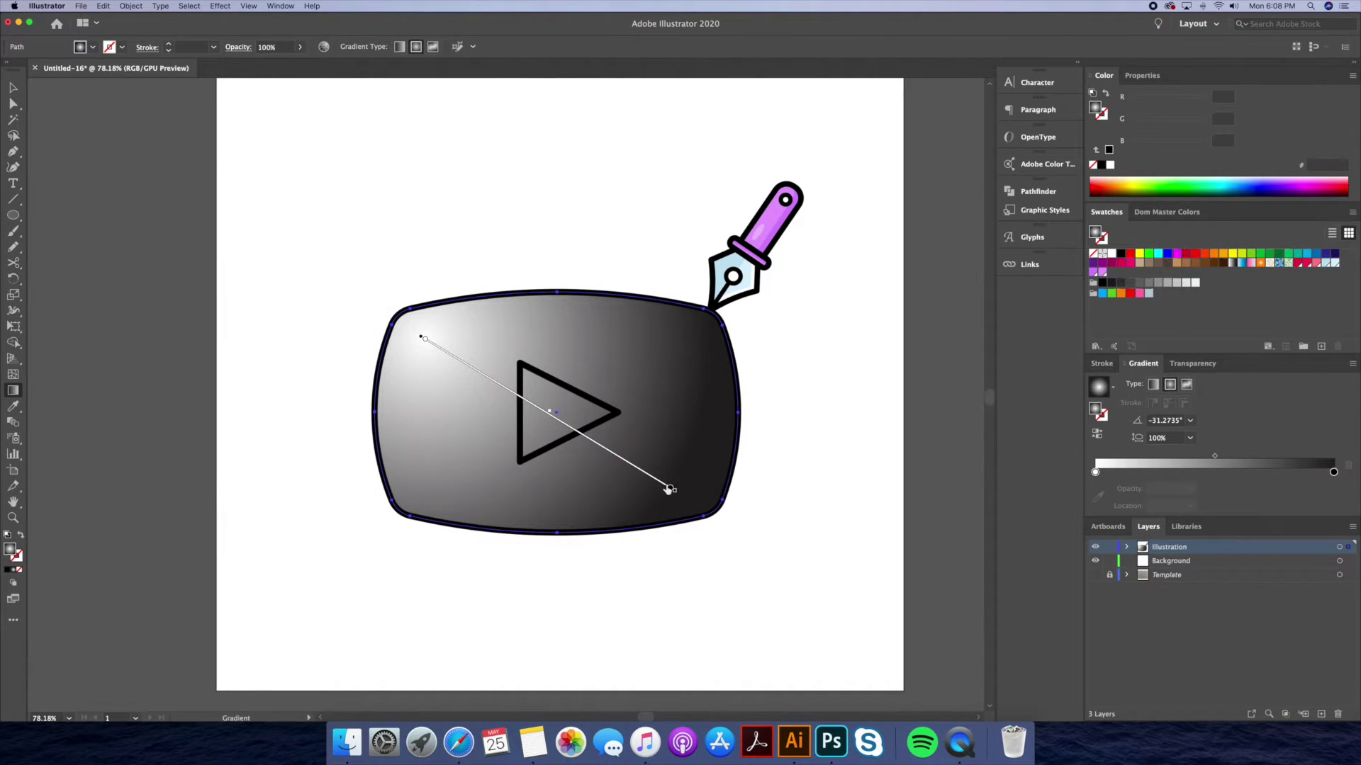
left_click_drag(1095, 472, 1096, 472)
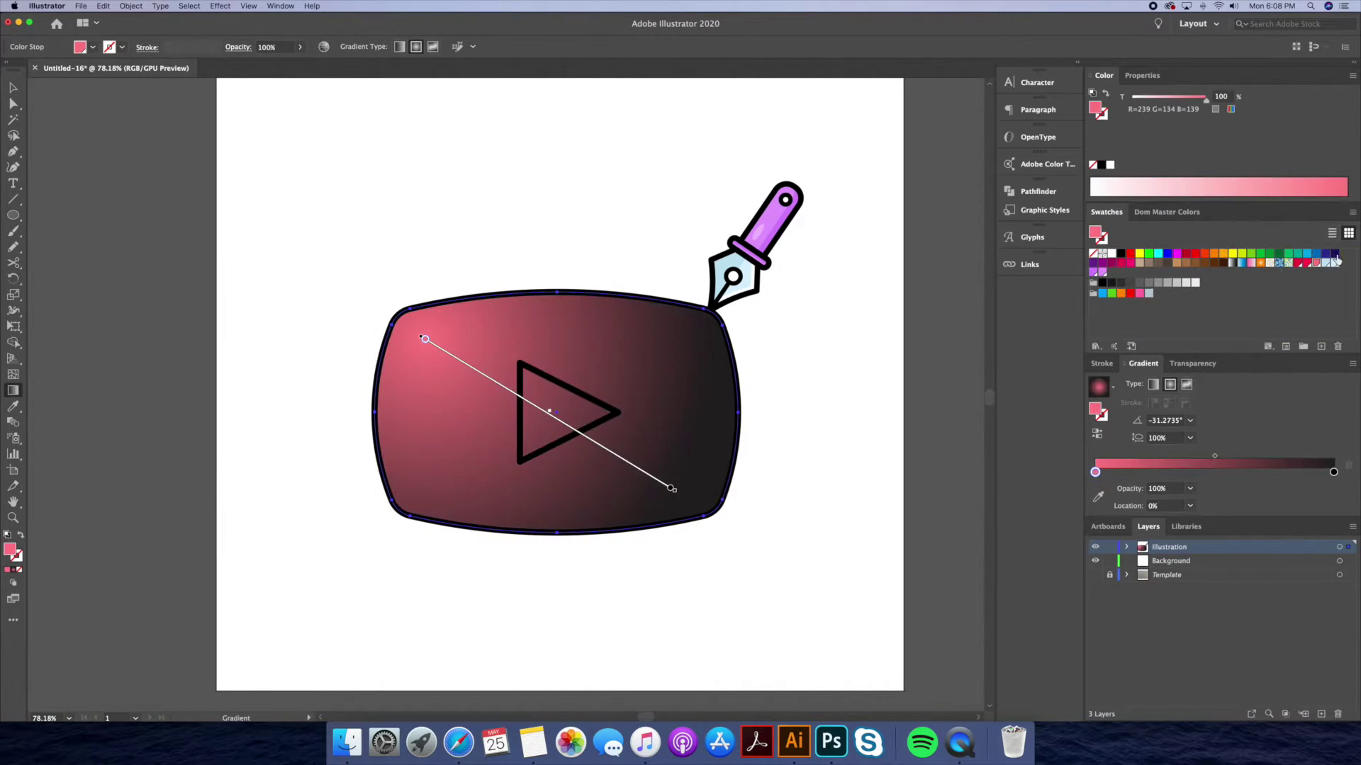
left_click_drag(1333, 472, 1334, 472)
key("v")
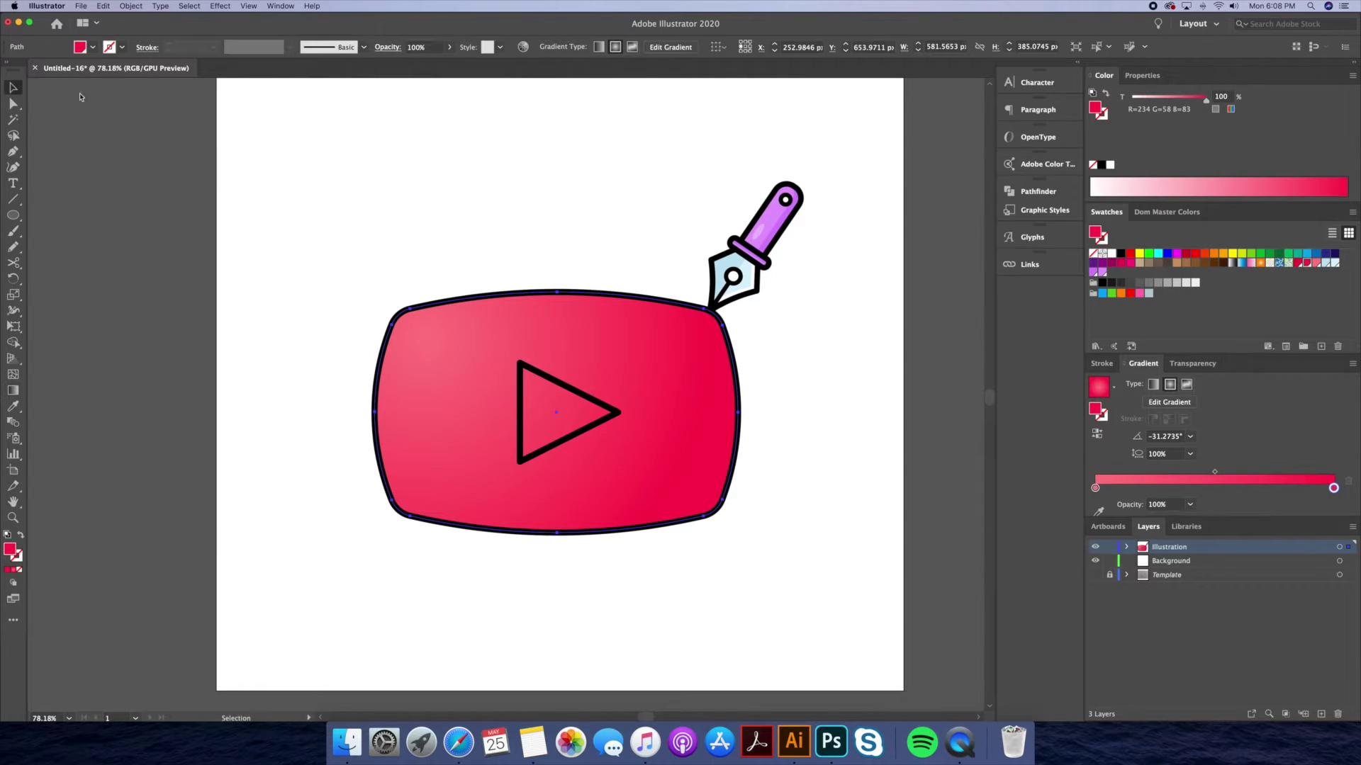
Step: Add a strokeless white fill to the play triangle while keeping its black outline
left_click(486, 158)
left_click(567, 386)
left_click(571, 286)
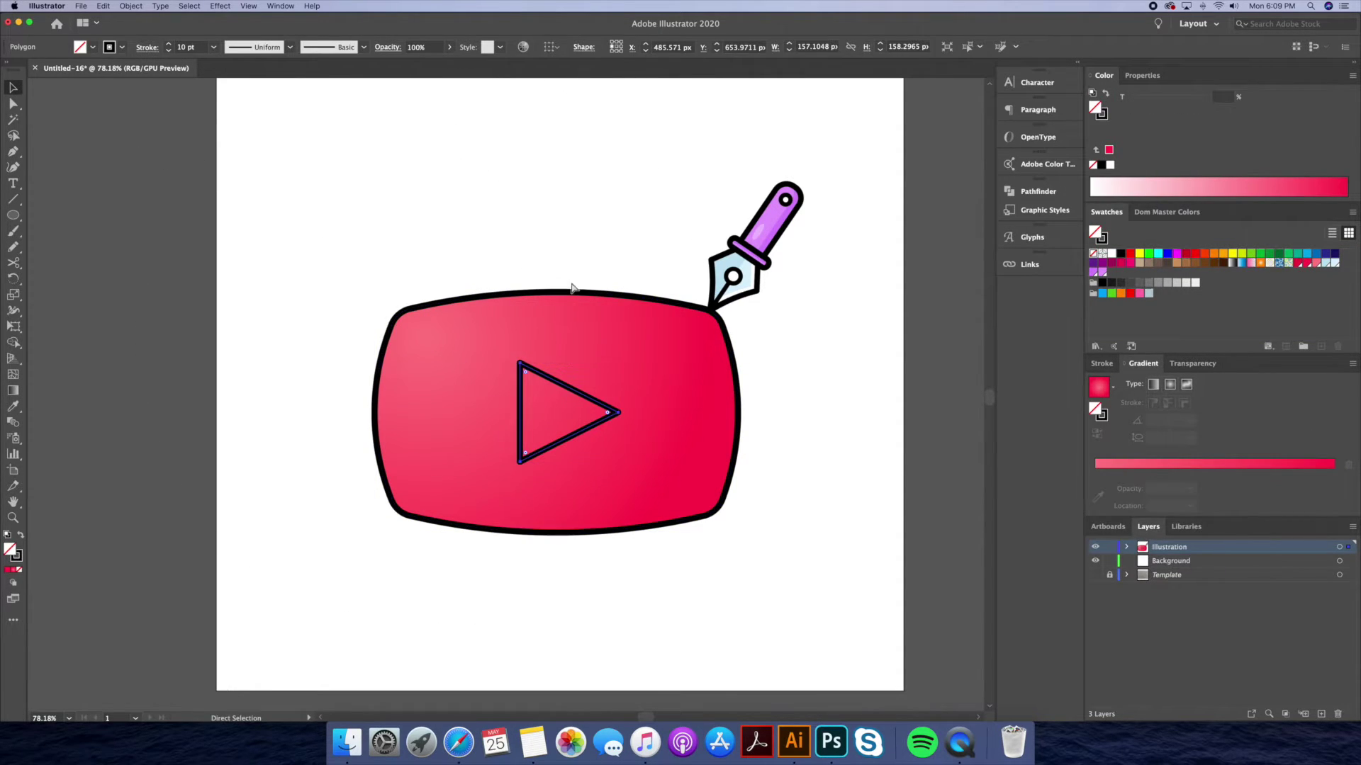
left_click(572, 391)
left_click(1105, 93)
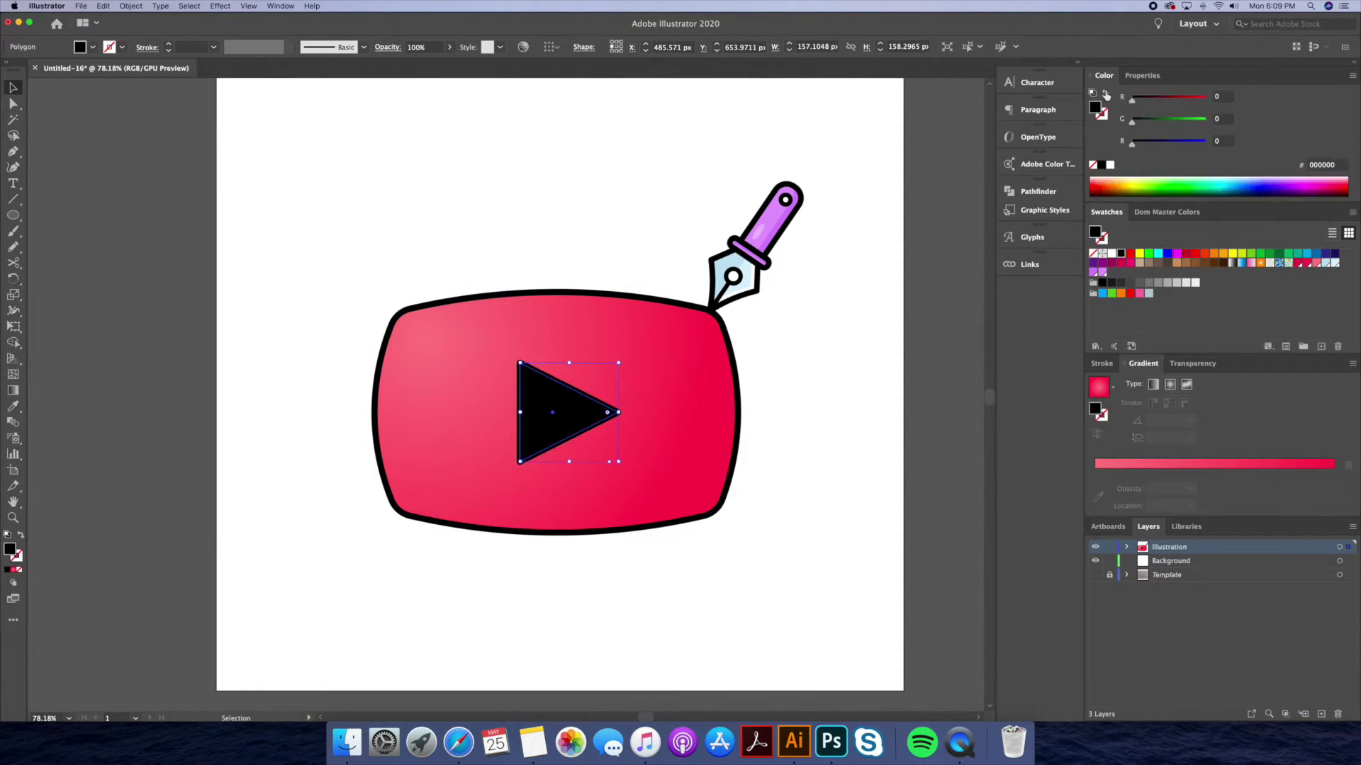
left_click(1110, 165)
Step: Cut a strip along the triangle's left and lower edges from two offset copies of its fill, and colour it light grey
scroll(550, 478, "up", 3)
double_click(559, 409)
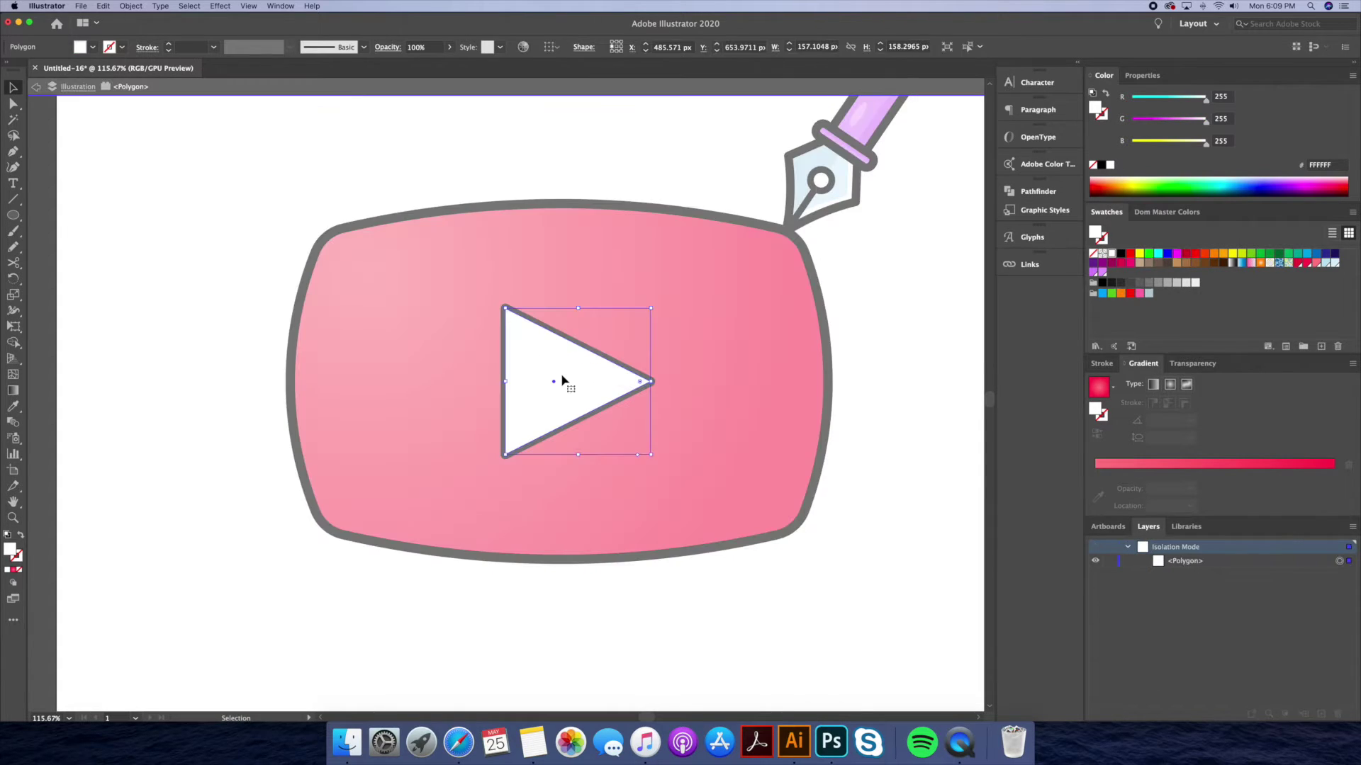
left_click_drag(576, 395, 595, 366)
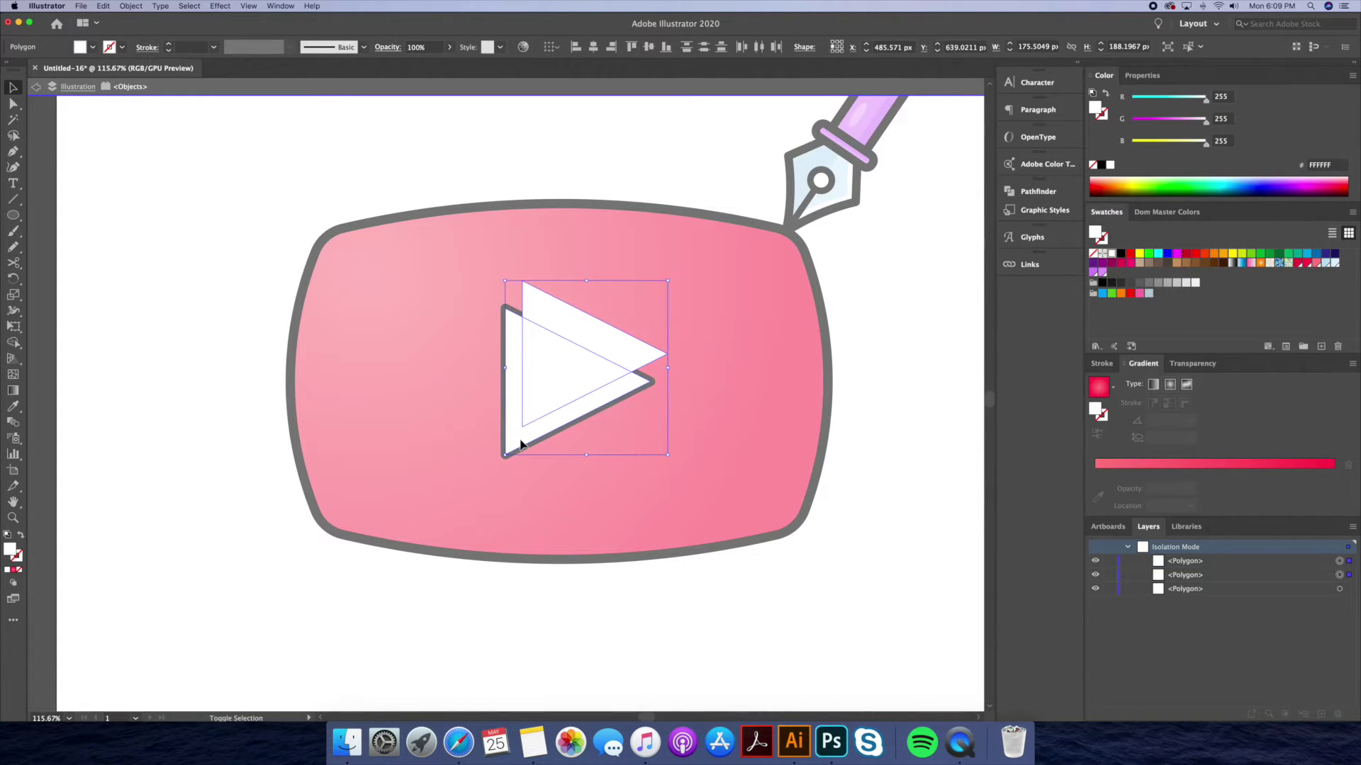
double_click(702, 571)
left_click(554, 422)
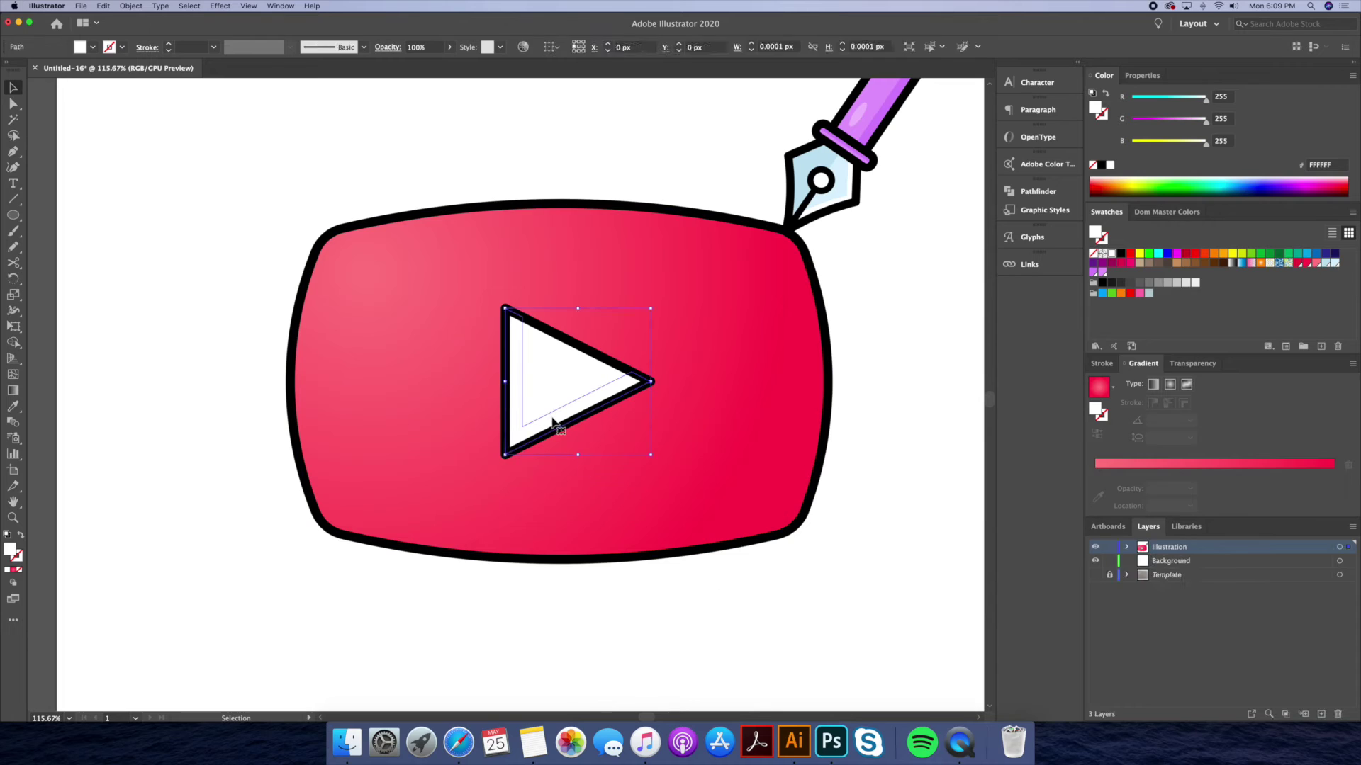
left_click(1184, 283)
Step: Adjust the rounding of the grey shading strip's inner corner in the play triangle
left_click(709, 390)
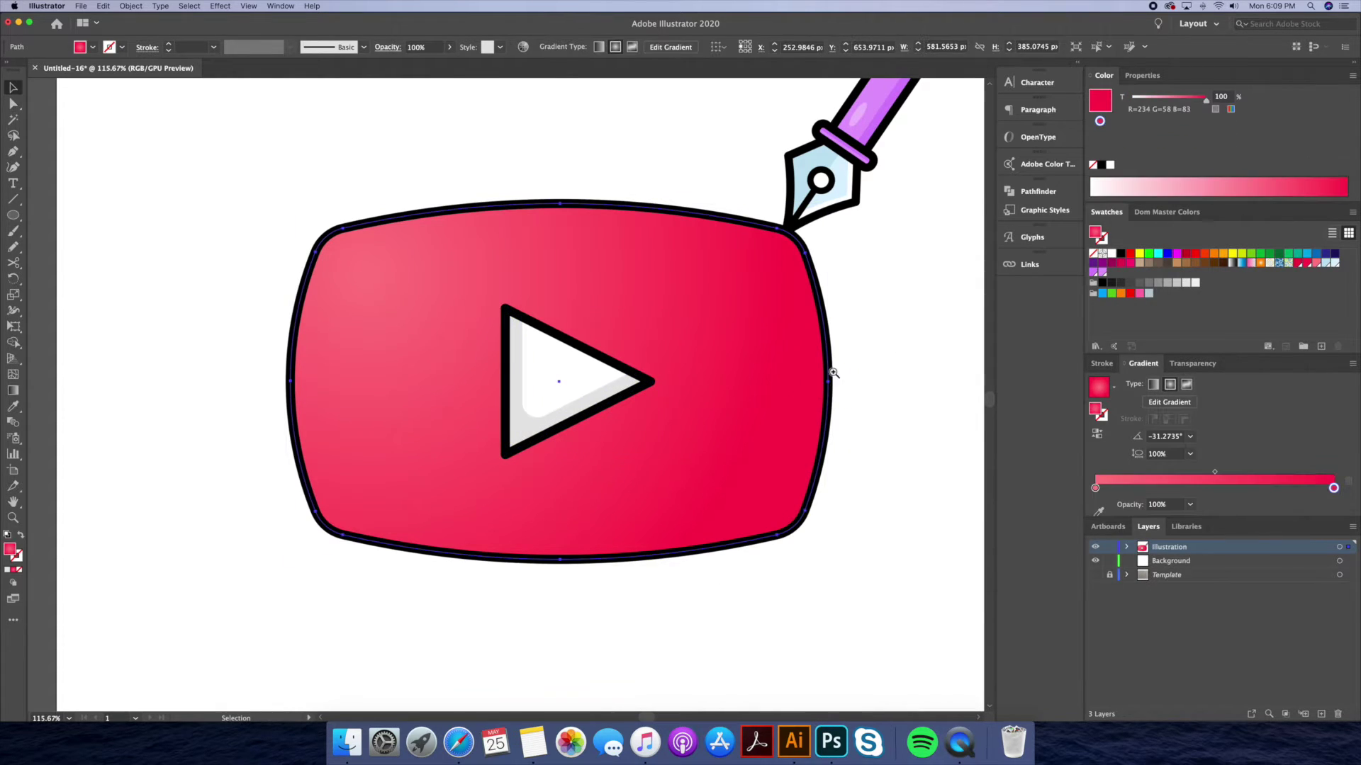
scroll(807, 389, "right", 2)
key("a")
left_click(481, 445)
left_click_drag(485, 433, 486, 434)
Step: Isolate the frame's gradient fill and draw a closed shape with a curved upper edge over its lower-right part using the Pen tool
scroll(783, 395, "down", 3)
key("v")
left_click(767, 384)
double_click(719, 389)
left_click(781, 307)
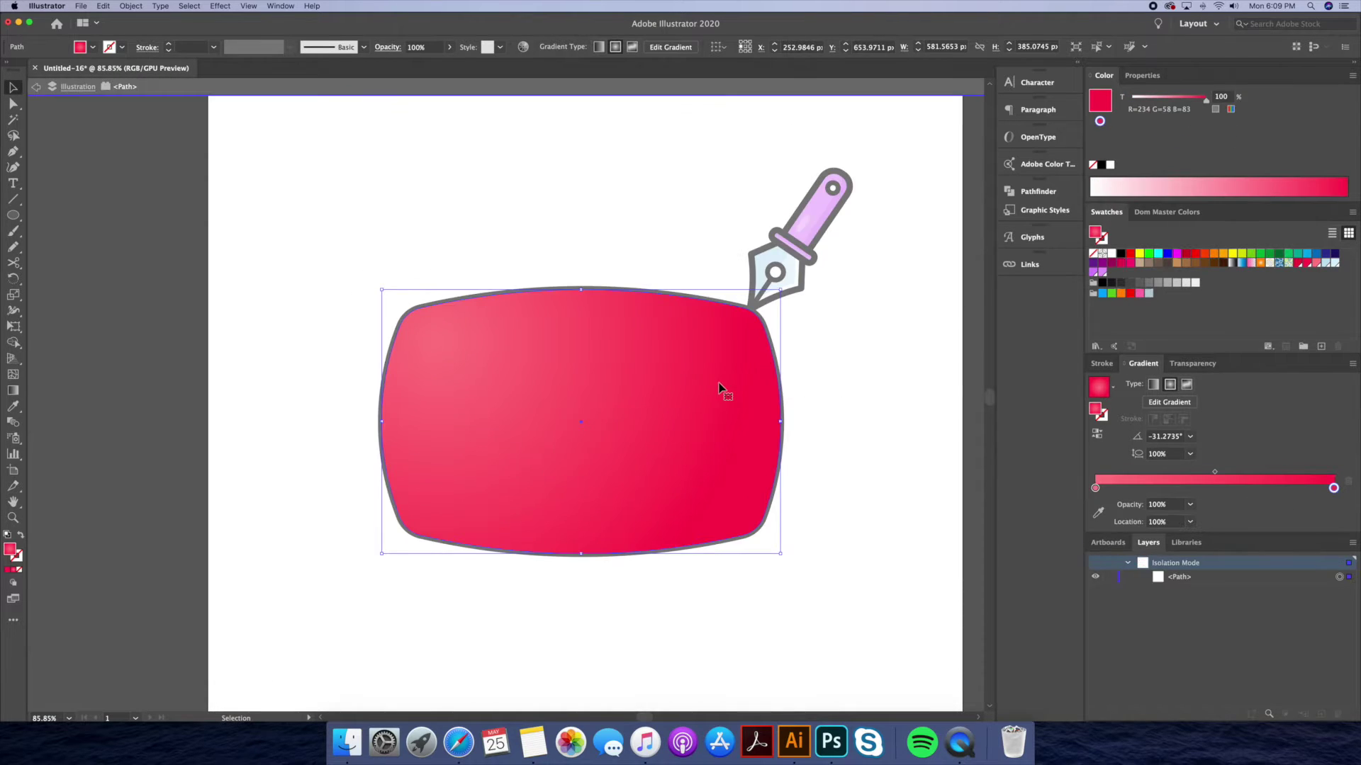
left_click(778, 314)
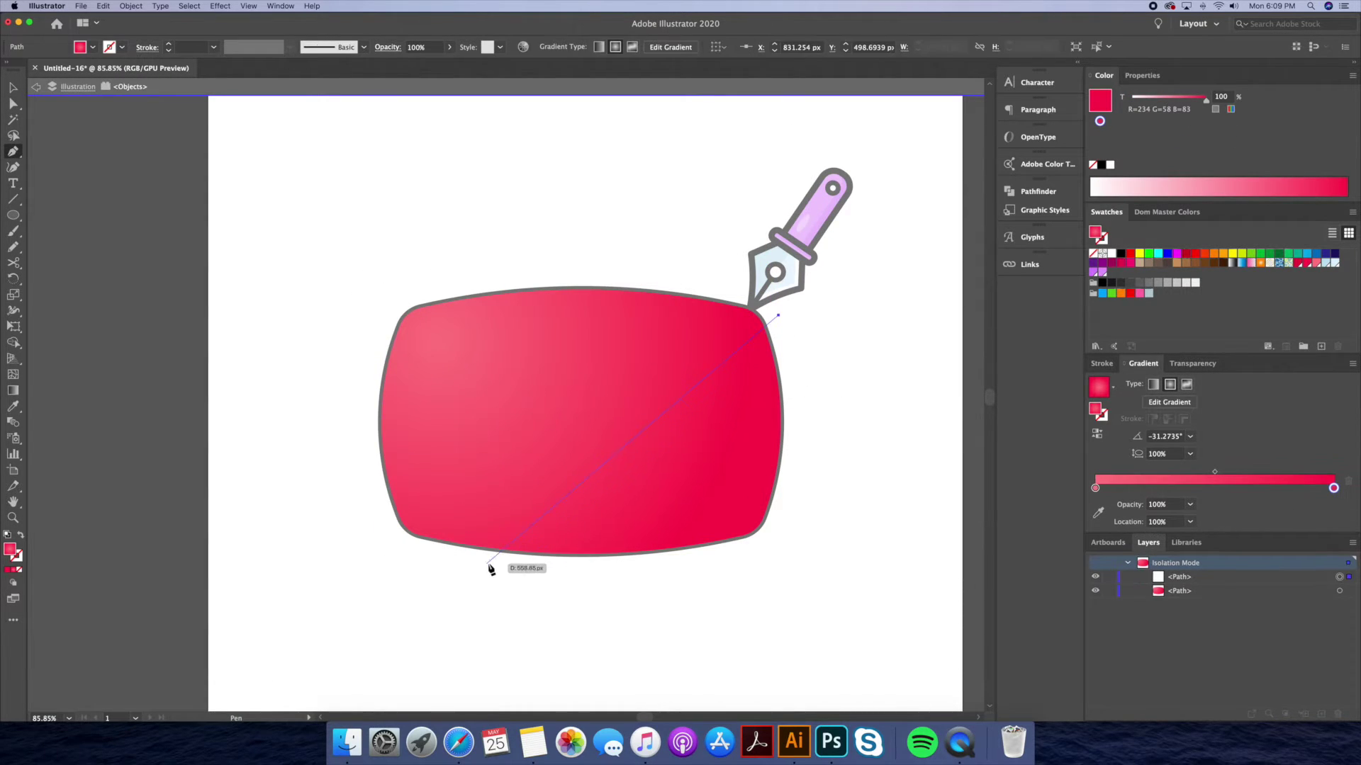
left_click_drag(358, 591, 279, 628)
left_click(491, 562)
left_click(726, 594)
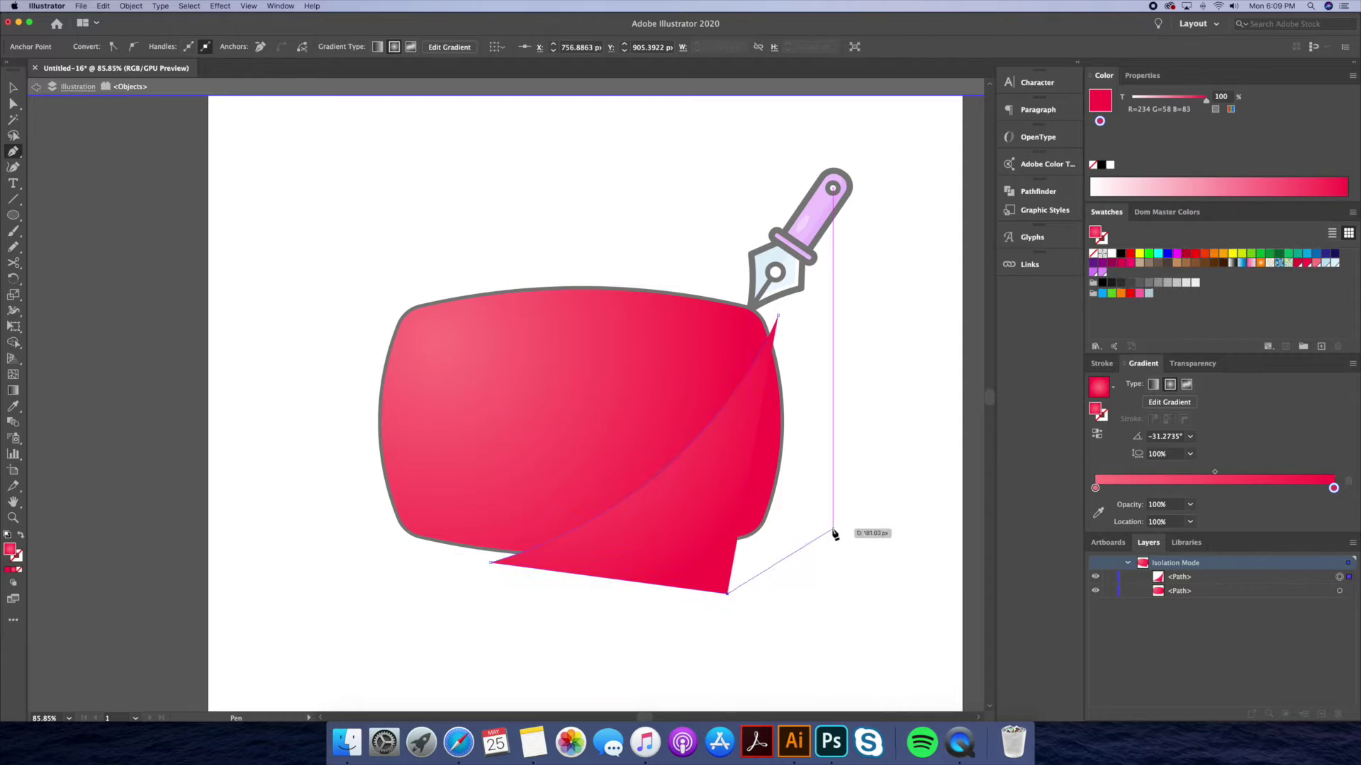
left_click(833, 528)
left_click(822, 367)
left_click(778, 315)
Step: Trim the curved shape to the frame's fill with the Shape Builder tool
key("v")
left_click(703, 321, "shift")
key("ctrl+7")
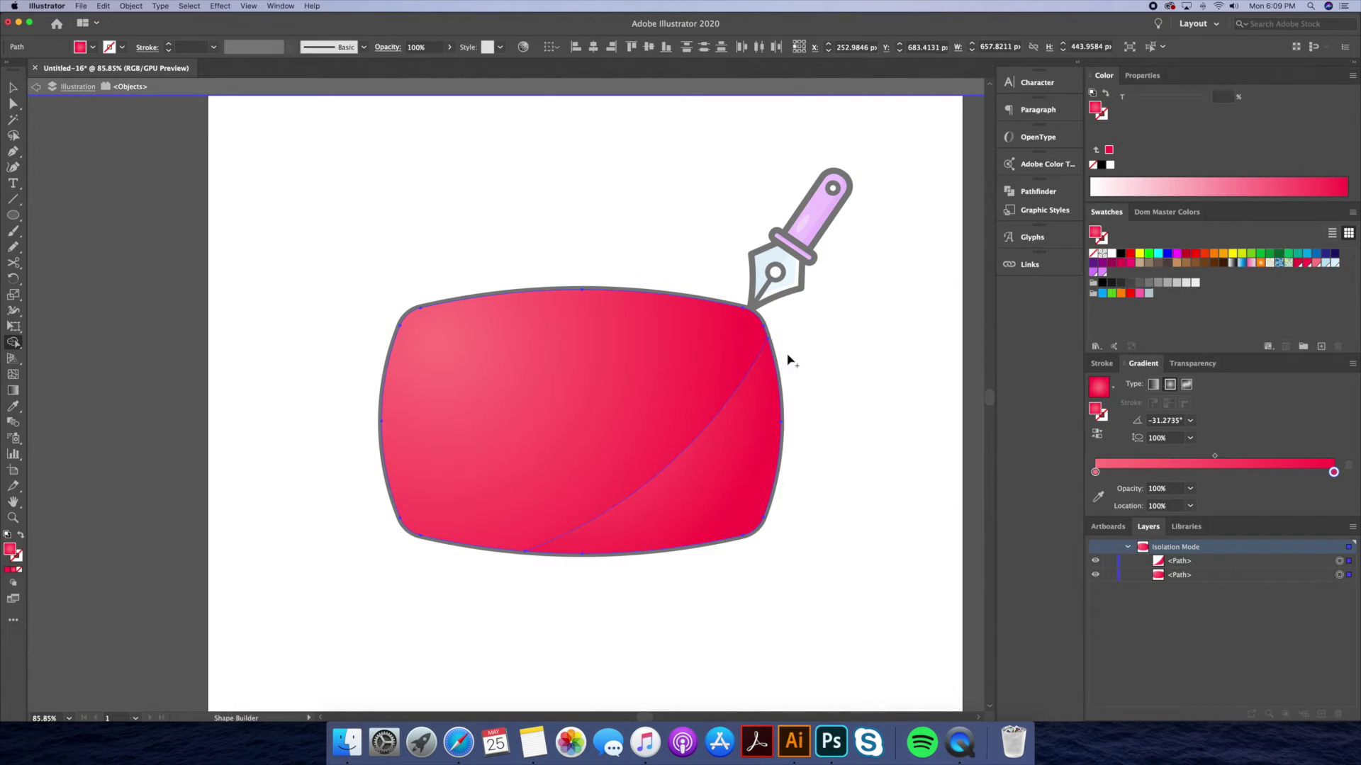
Step: Fill the curved shading shape with dark red (R=219 G=48 B=73) and set its opacity to 75%
key("Escape")
left_click(755, 395)
left_click(1194, 364)
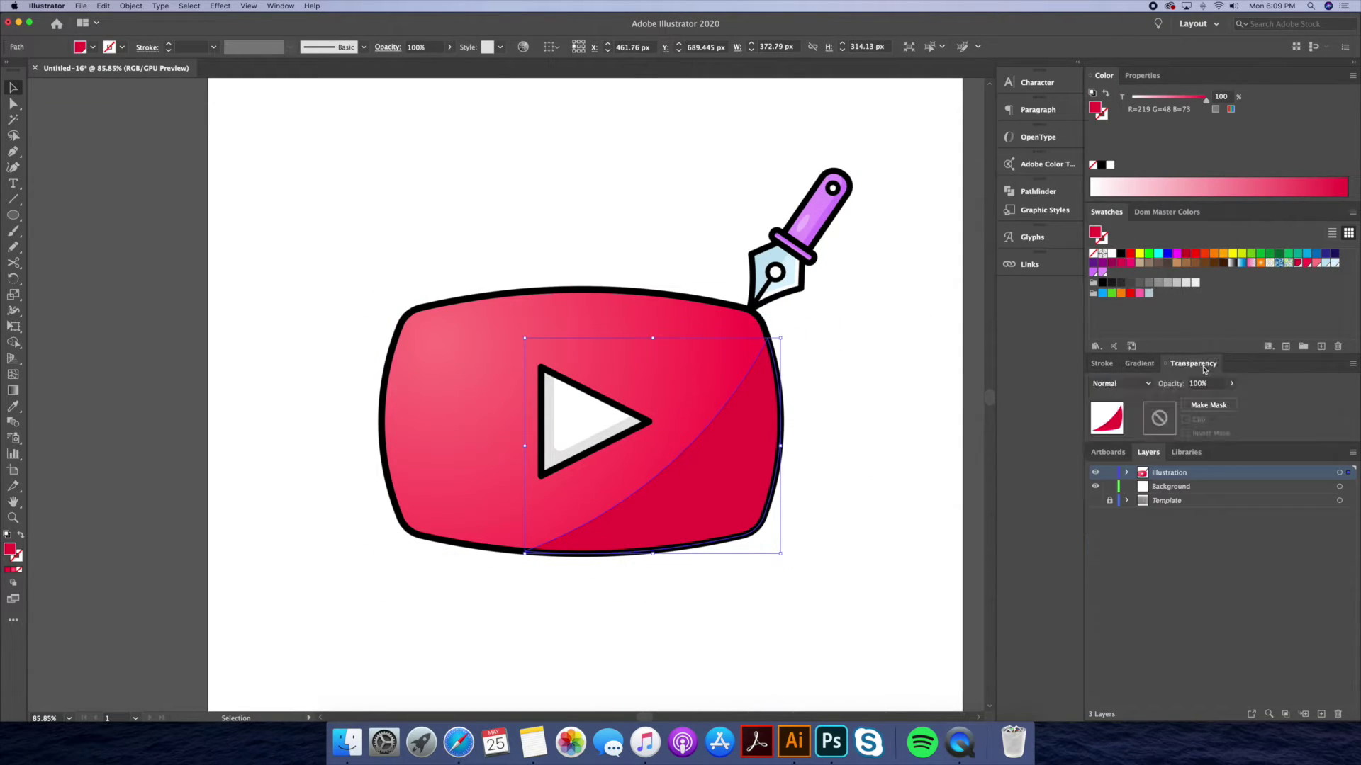
left_click(850, 355)
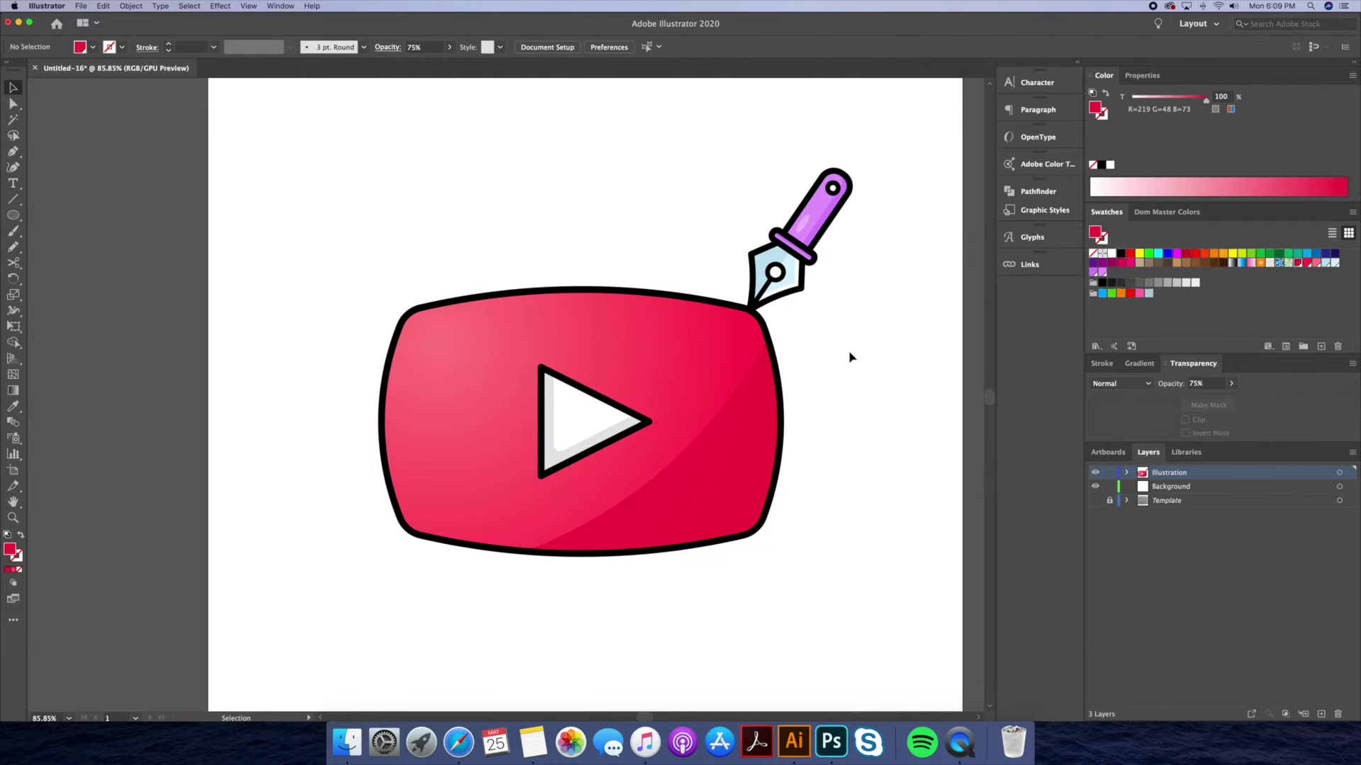
Step: Create a dark red 1100 by 1100 px square on the Background layer
key("z")
left_click_drag(814, 389, 742, 383)
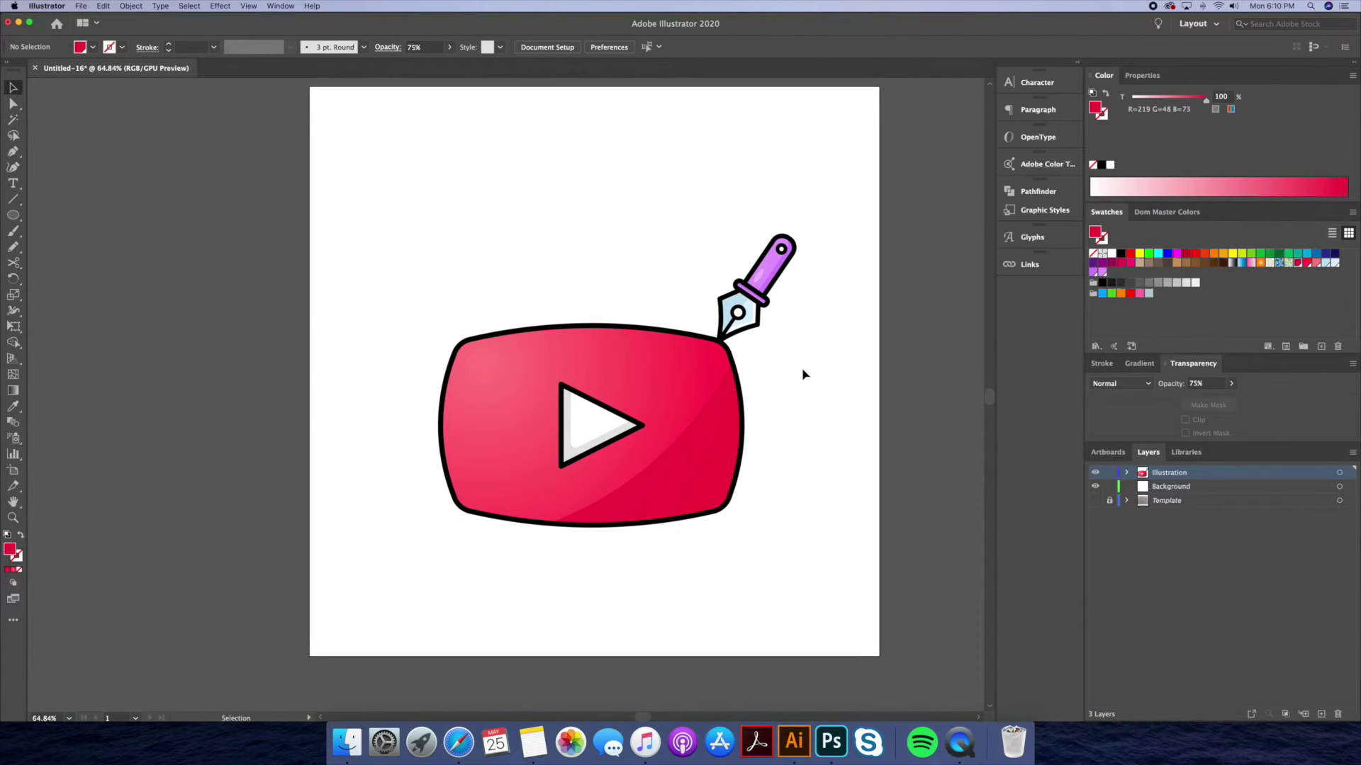
left_click(1166, 489)
left_click_drag(10, 216, 44, 217)
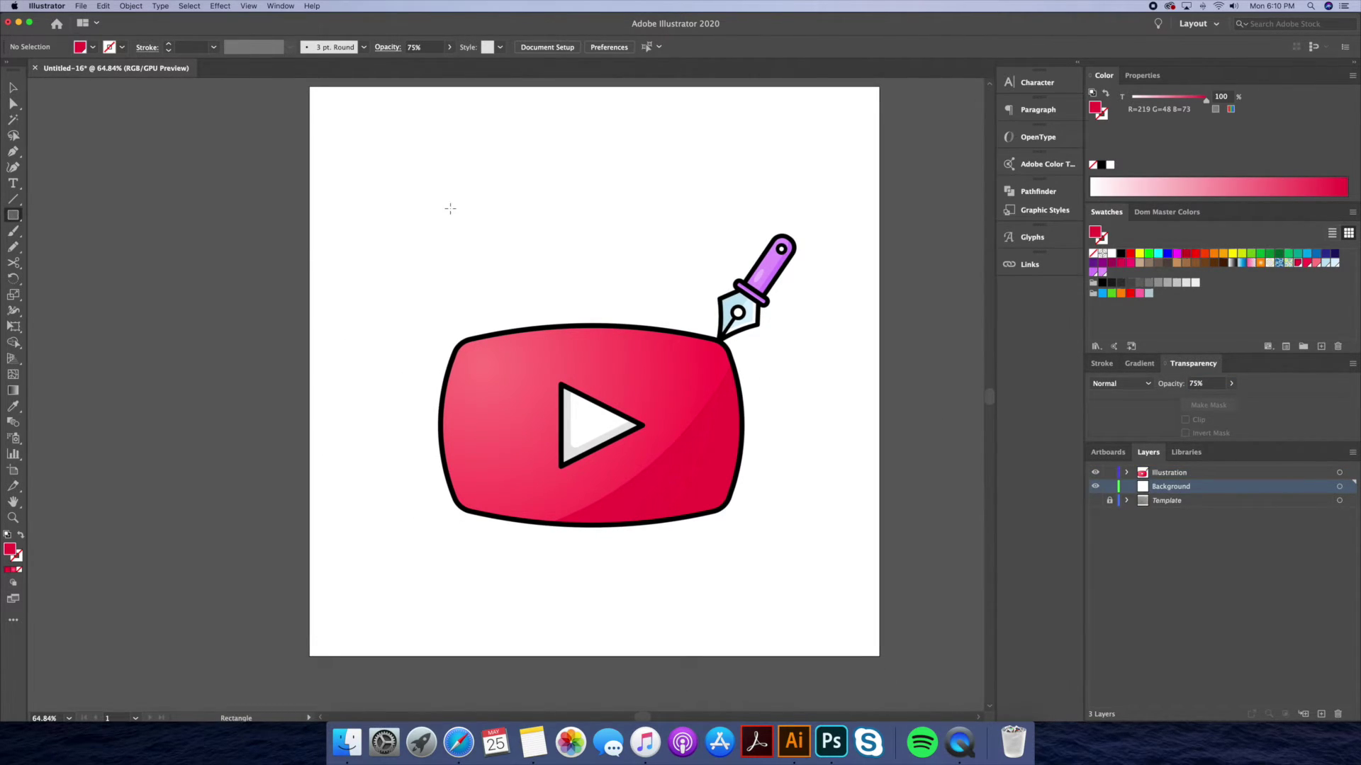
left_click(450, 209)
type("1100")
key("Return")
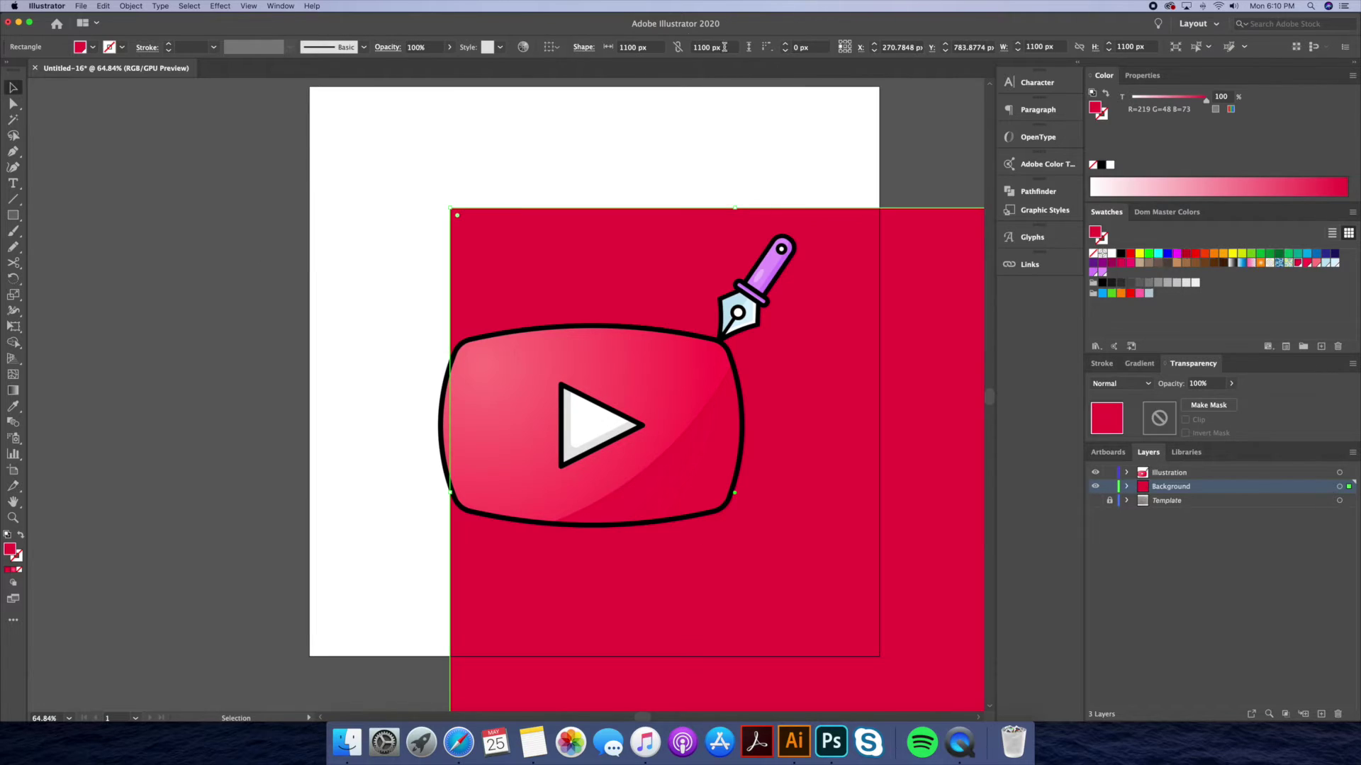
Step: Centre the red square on the artboard horizontally and vertically, and lock the Background layer
left_click(547, 49)
left_click(561, 73)
left_click(611, 73)
left_click(296, 251)
left_click(1109, 488)
Step: Enlarge the whole pen slightly, keeping its nib tip on the frame's upper-right corner
scroll(626, 367, "up", 1)
left_click(815, 263)
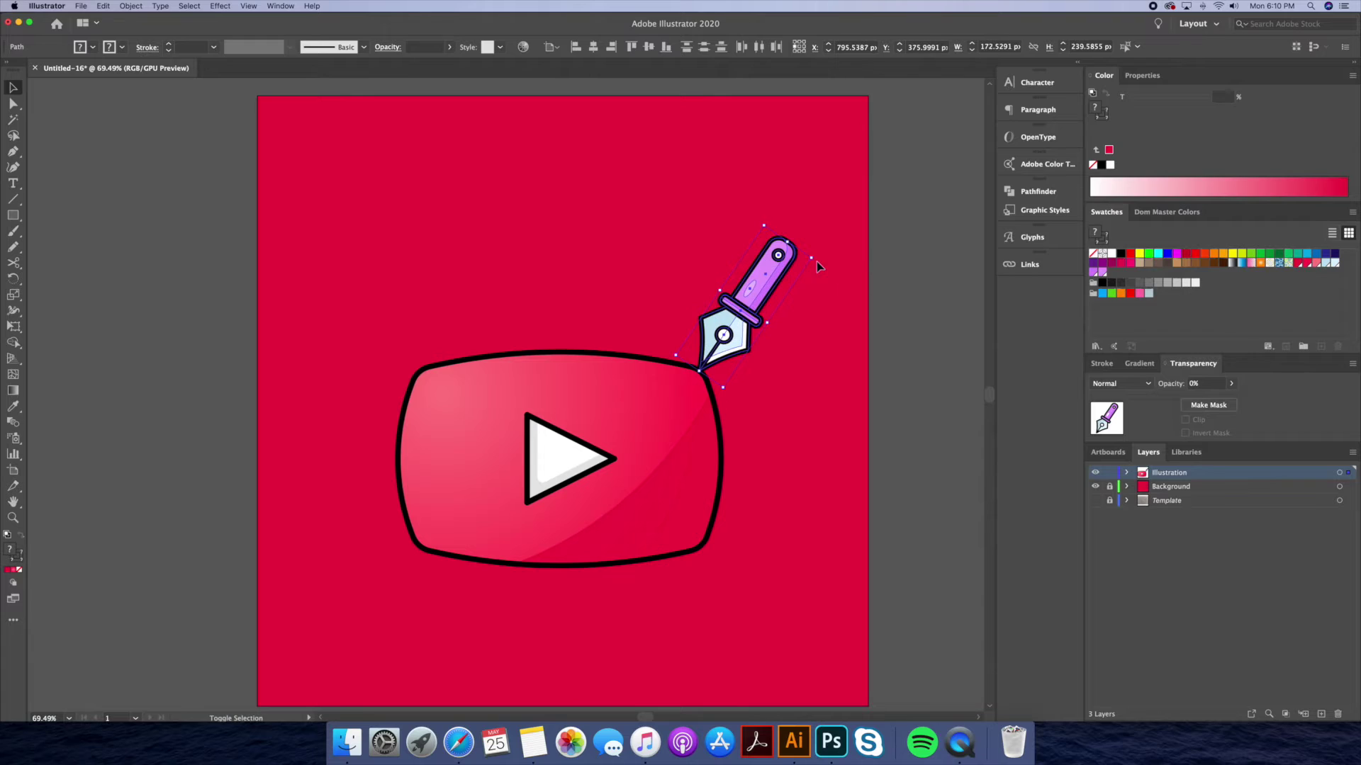
left_click(843, 325)
scroll(822, 330, "down", 2)
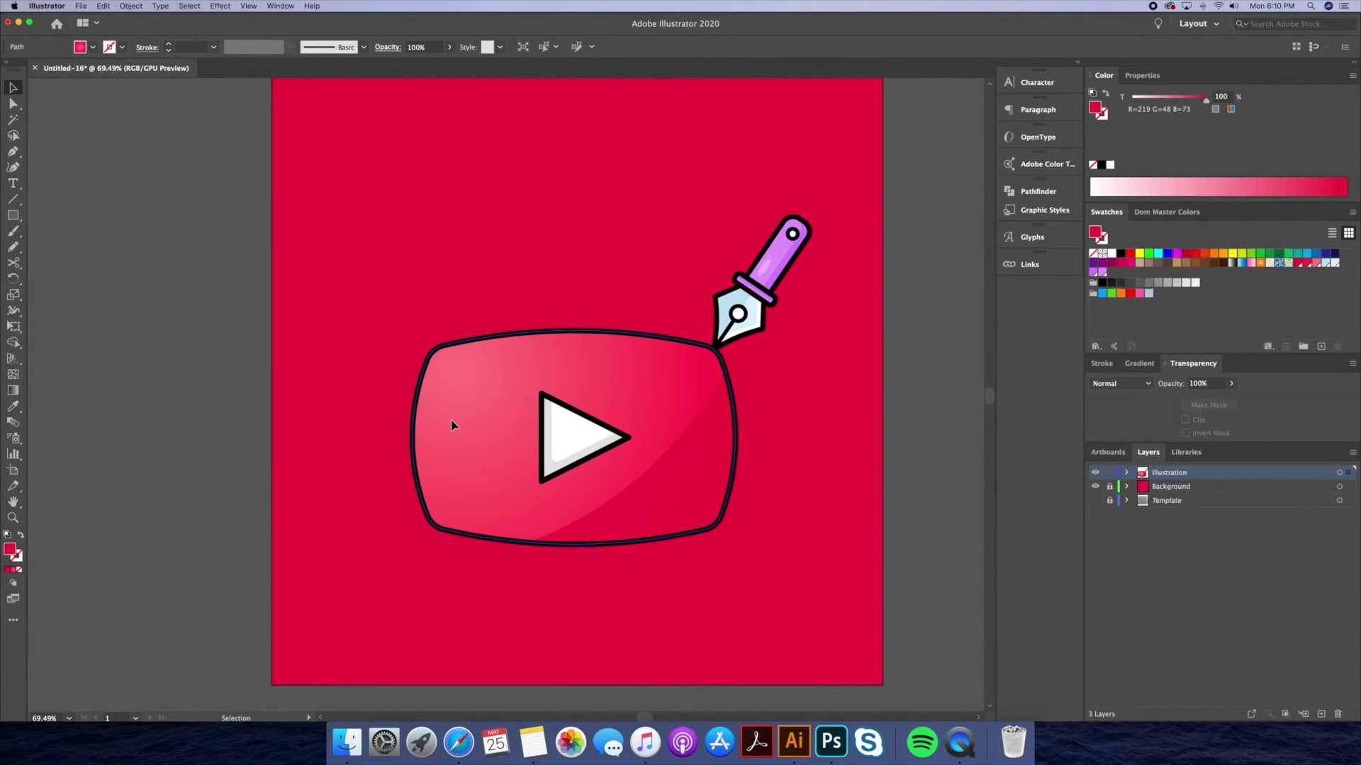
Step: Cut a thin strip along the frame's upper and left edges from two offset copies of its gradient fill
double_click(473, 446)
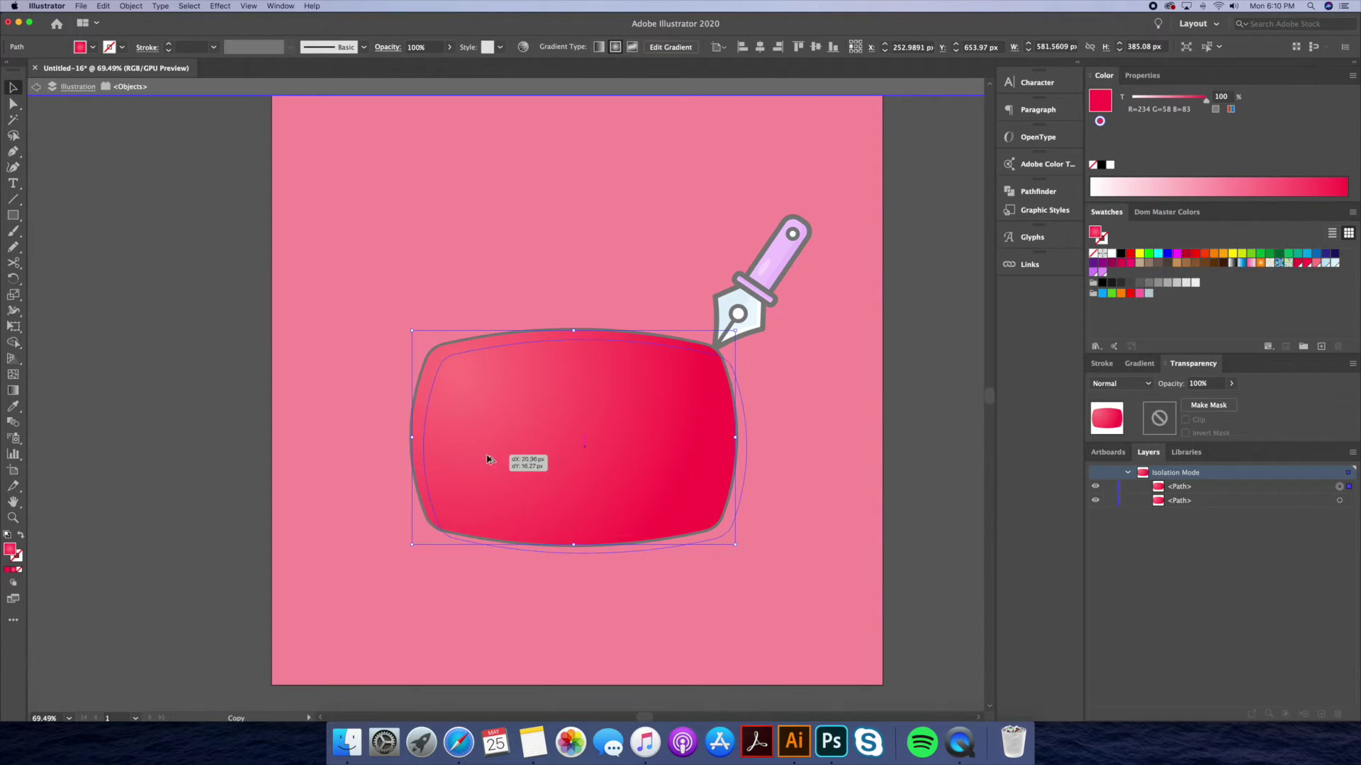
left_click_drag(474, 447, 488, 459)
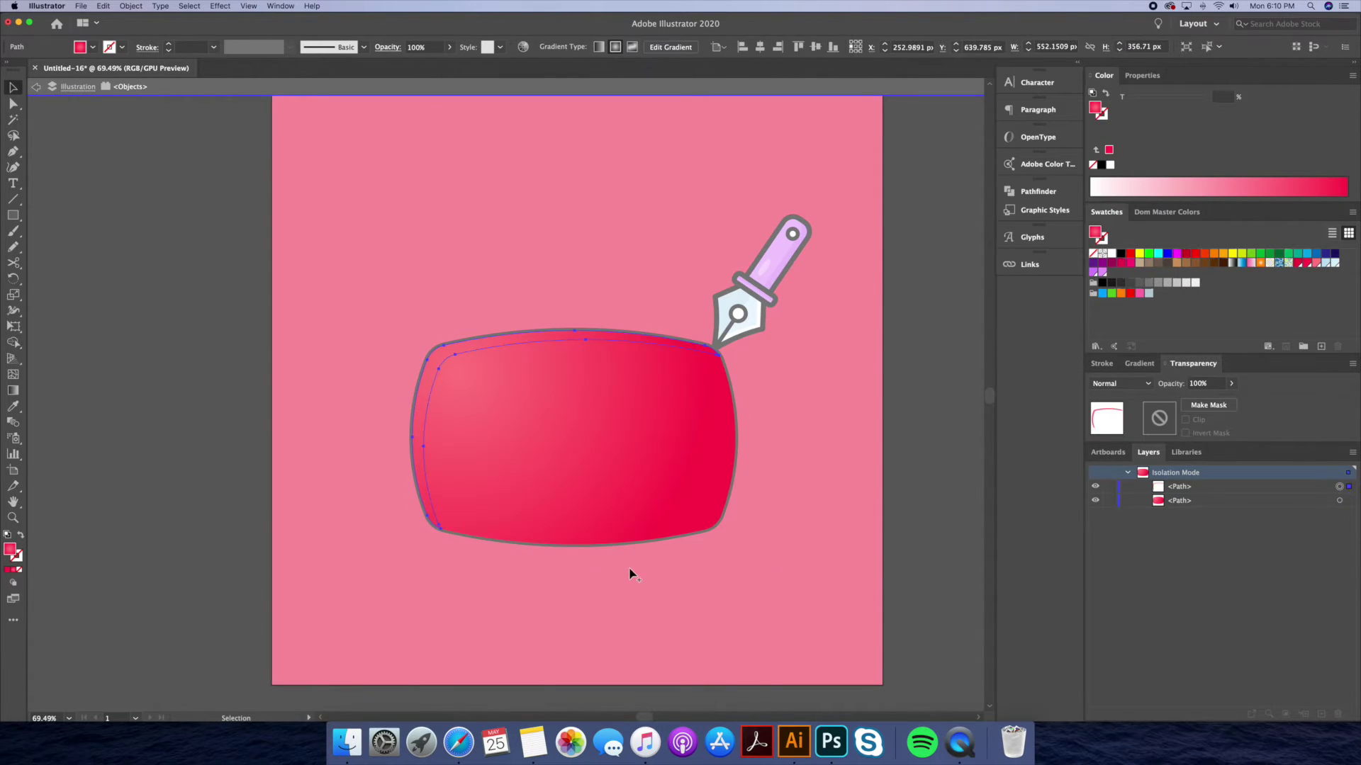
key("Escape")
Step: Fill the frame's edge strip with white and set its opacity to 30%
left_click(774, 264)
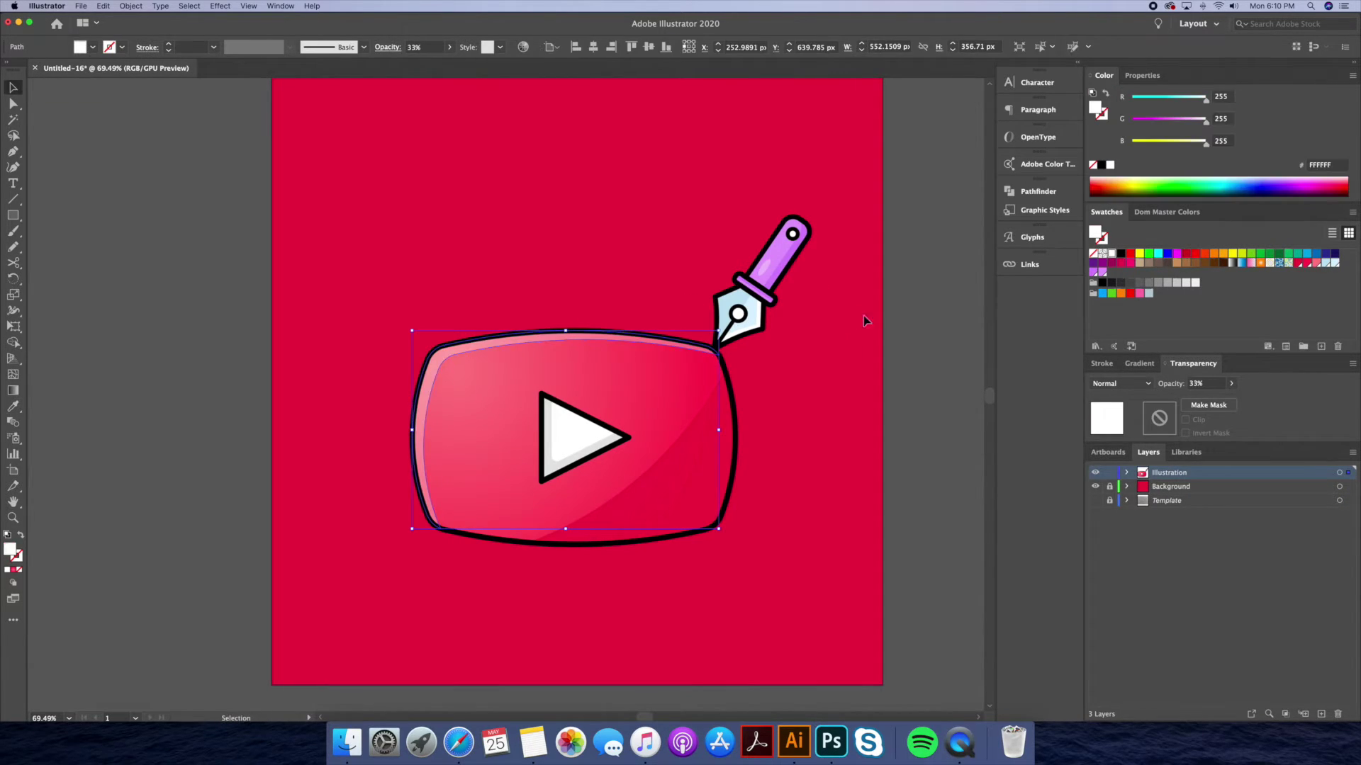
key("v")
left_click(914, 331)
left_click(446, 362)
left_click(1158, 382)
left_click(163, 269)
Step: Draw a white ellipse about 31 by 79 px in the frame's upper-left area and tilt it to the right
left_click_drag(14, 219, 64, 247)
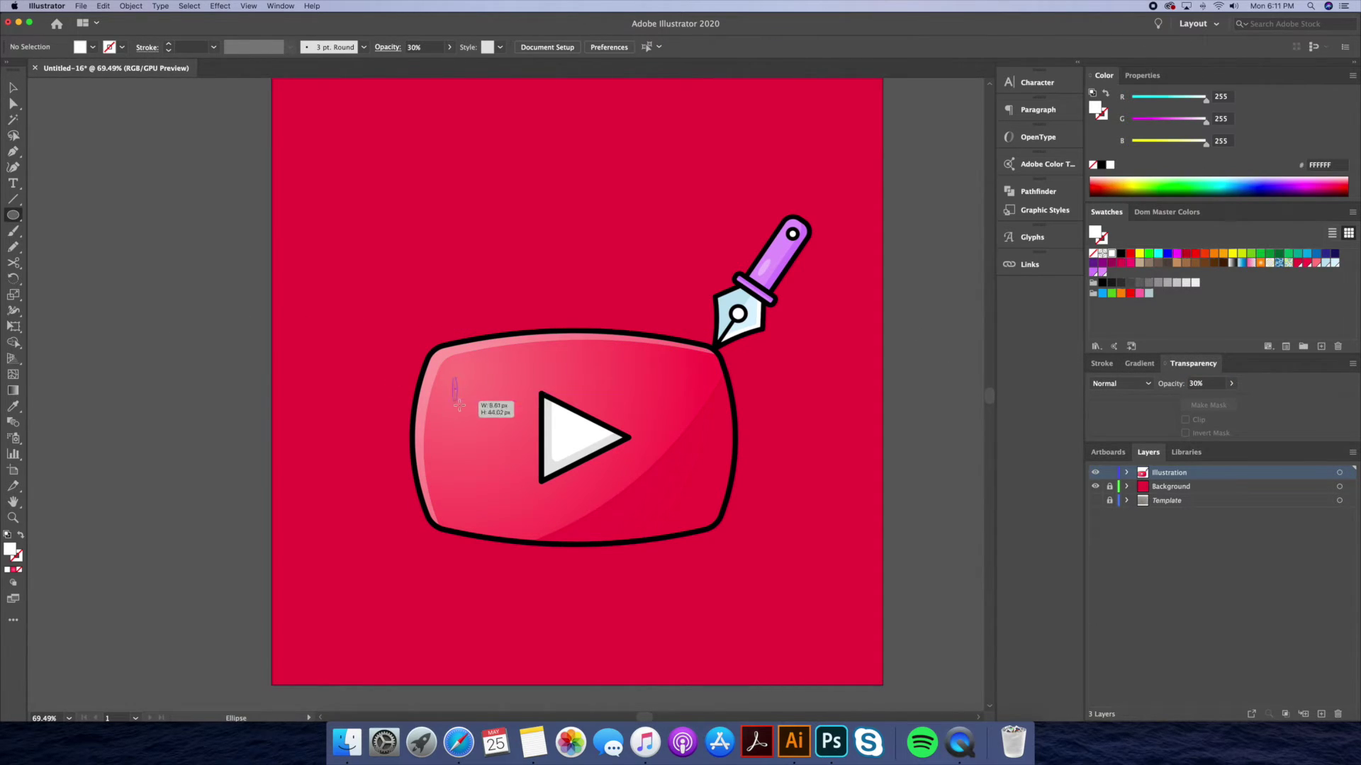
left_click_drag(458, 402, 469, 421)
key("r")
key("v")
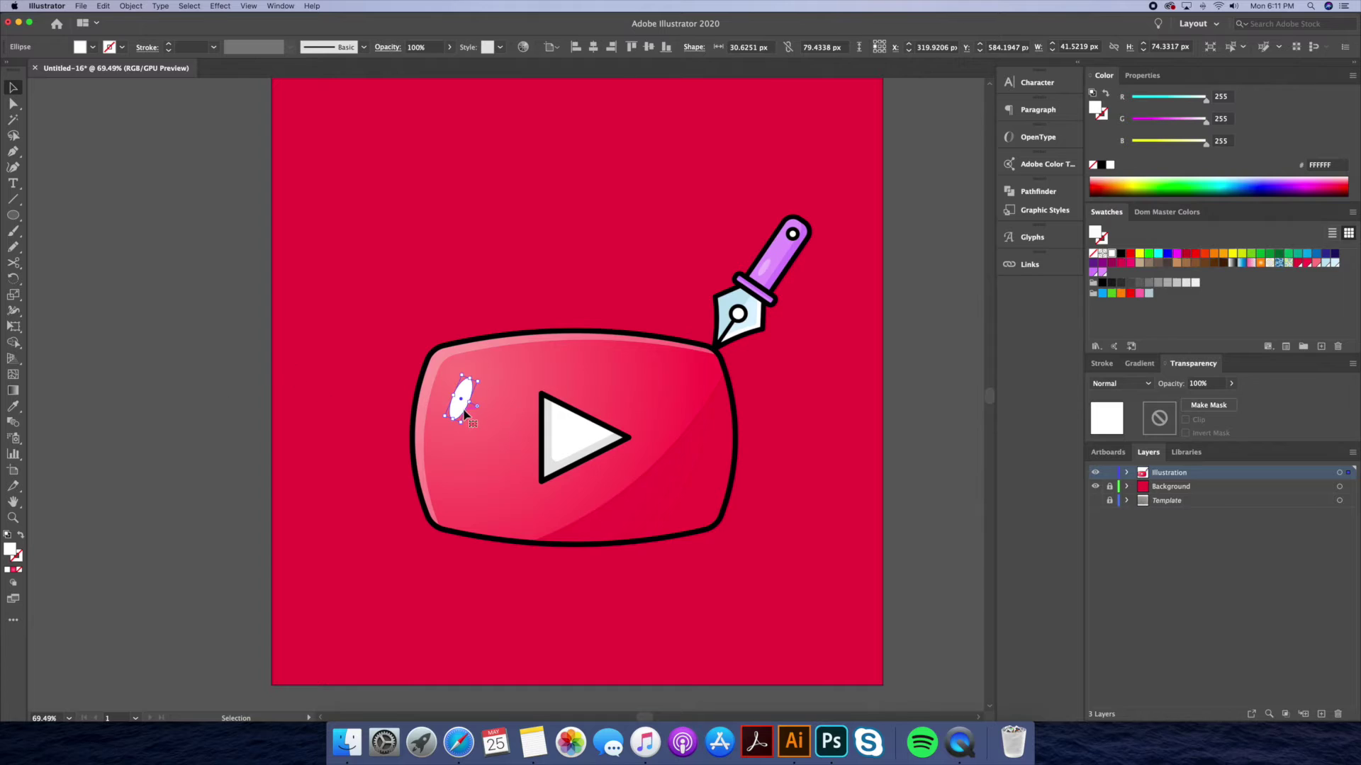
Step: Shift the highlight ellipse closer to the frame's upper-left corner and set its opacity to 30%
left_click_drag(457, 403, 457, 402)
key("3")
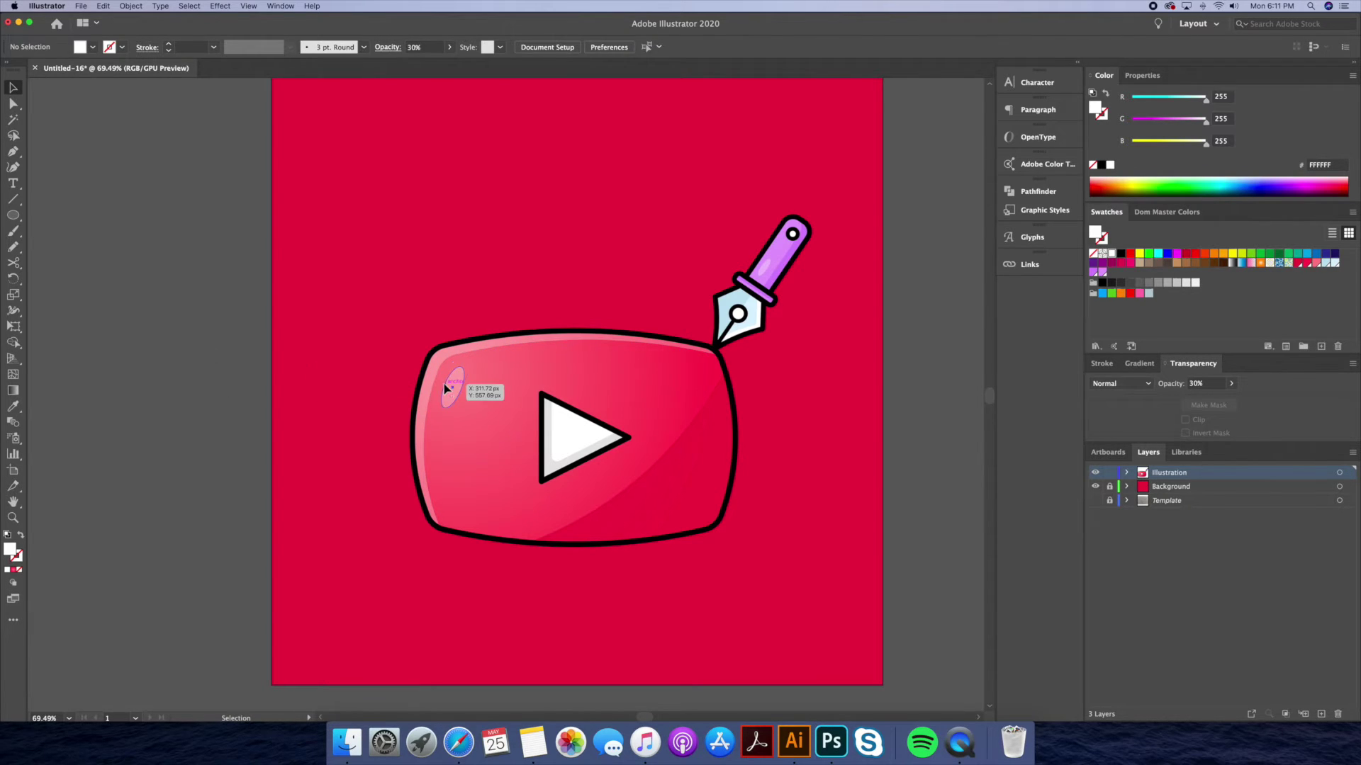
left_click(112, 373)
scroll(143, 361, "right", 2)
scroll(142, 362, "down", 2)
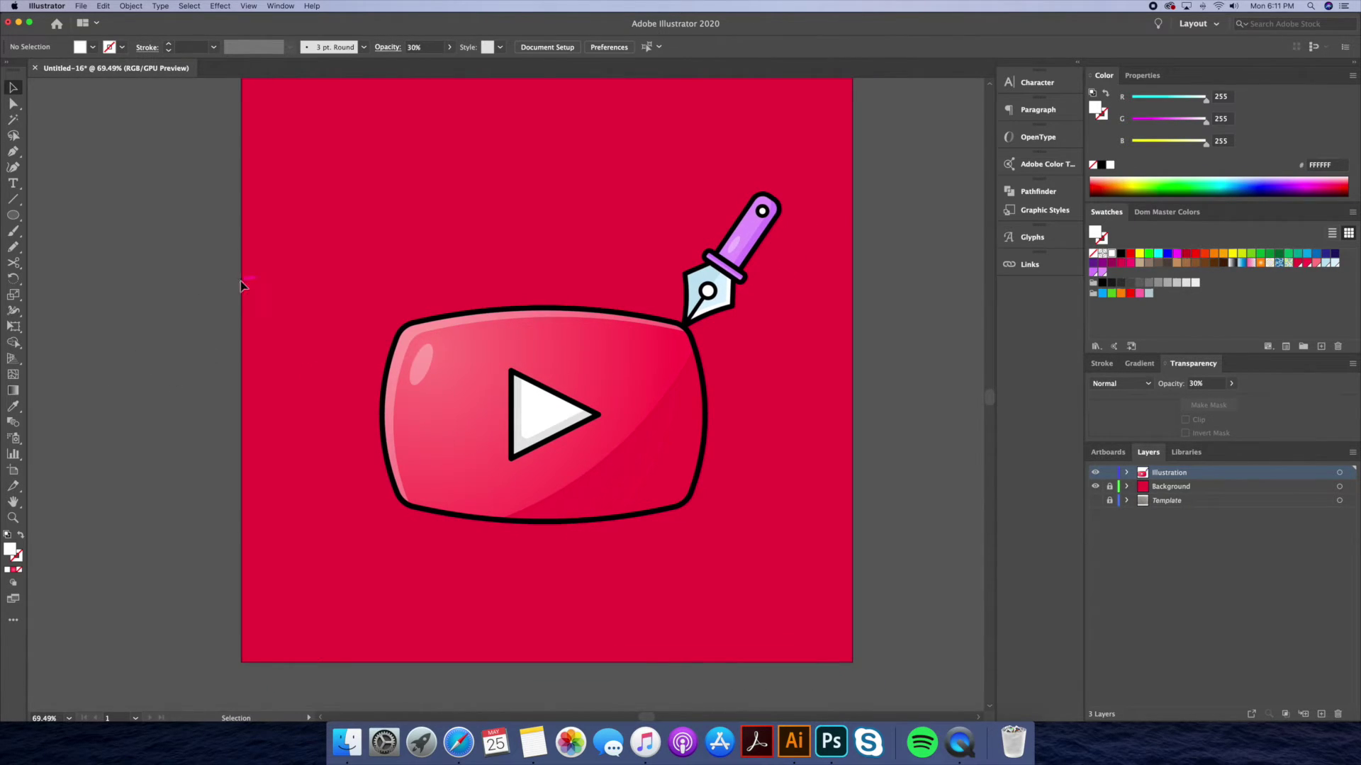
Step: Round the end corners of the pen handle's outline to the maximum radius of about 26 px
scroll(833, 215, "up", 3)
key("q")
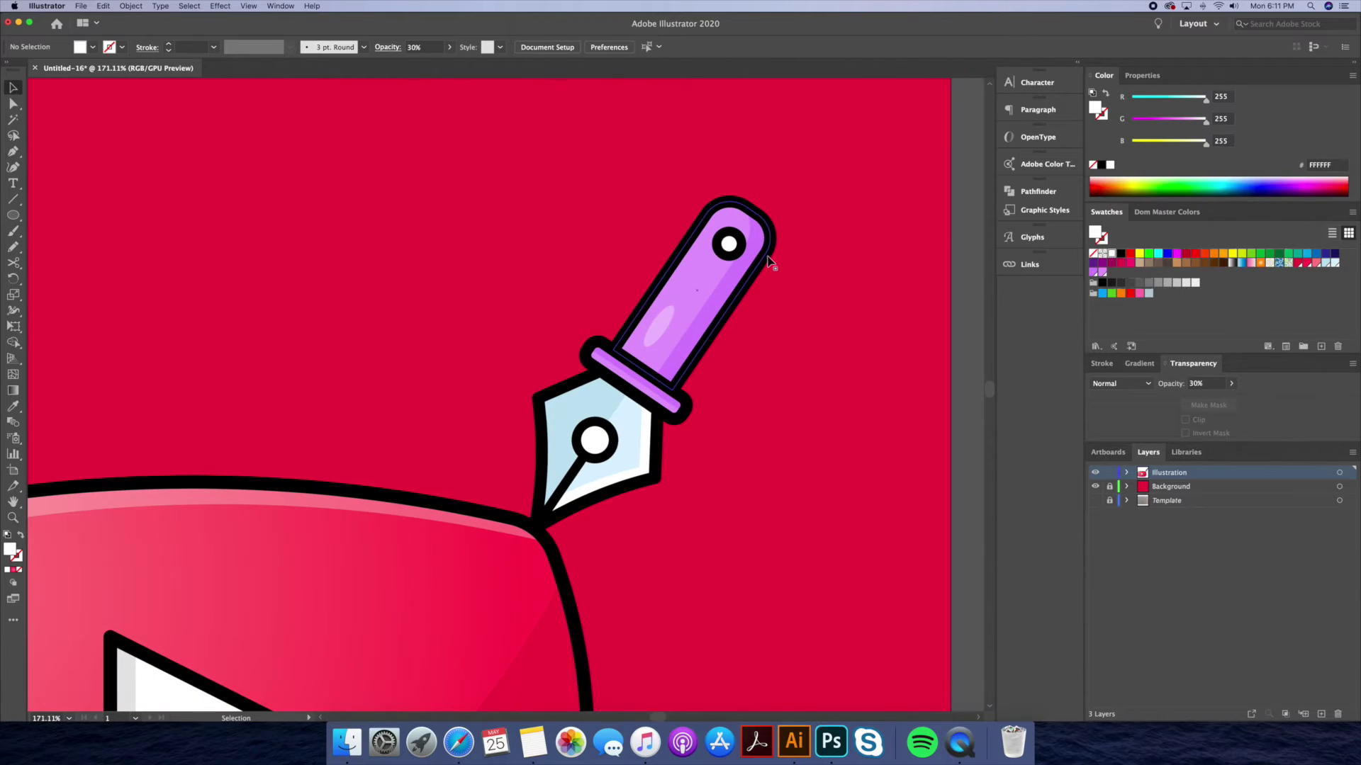
double_click(748, 244)
key("a")
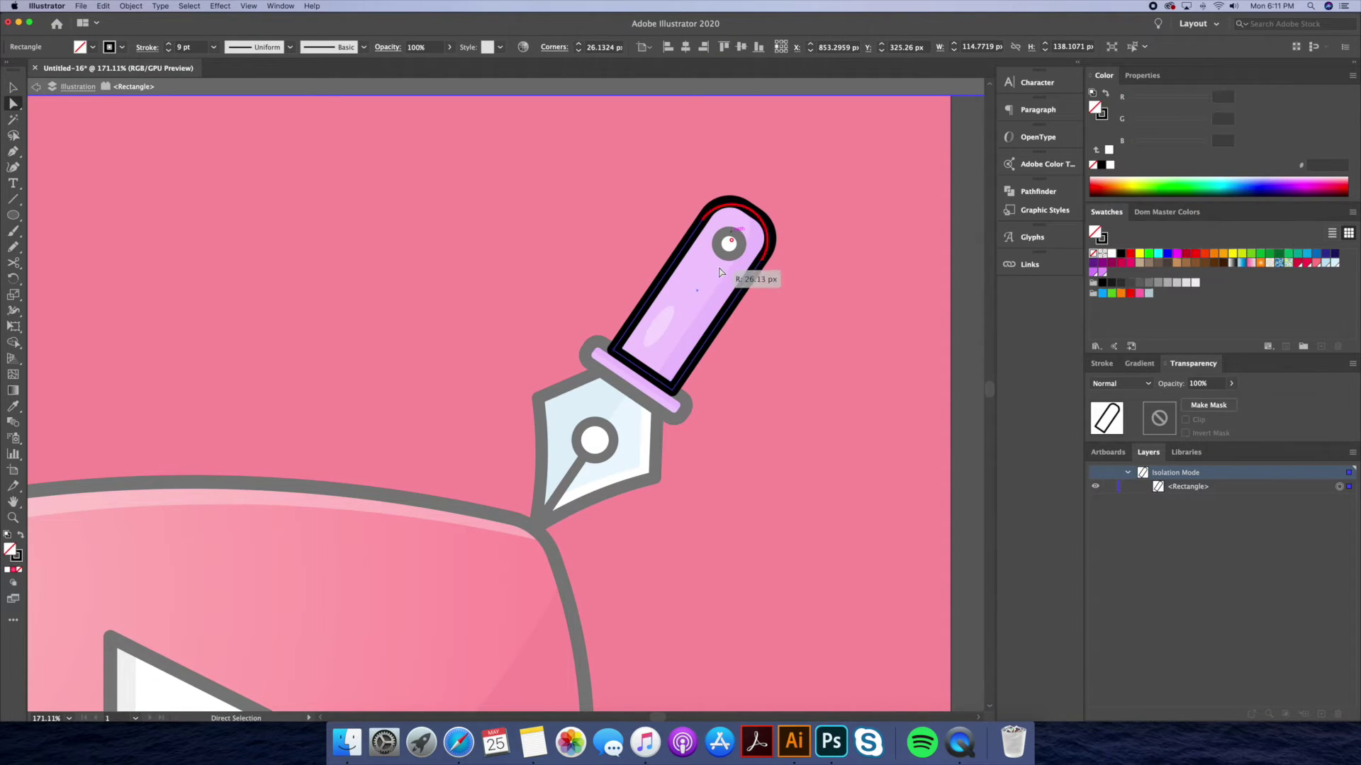
scroll(720, 271, "down", 4)
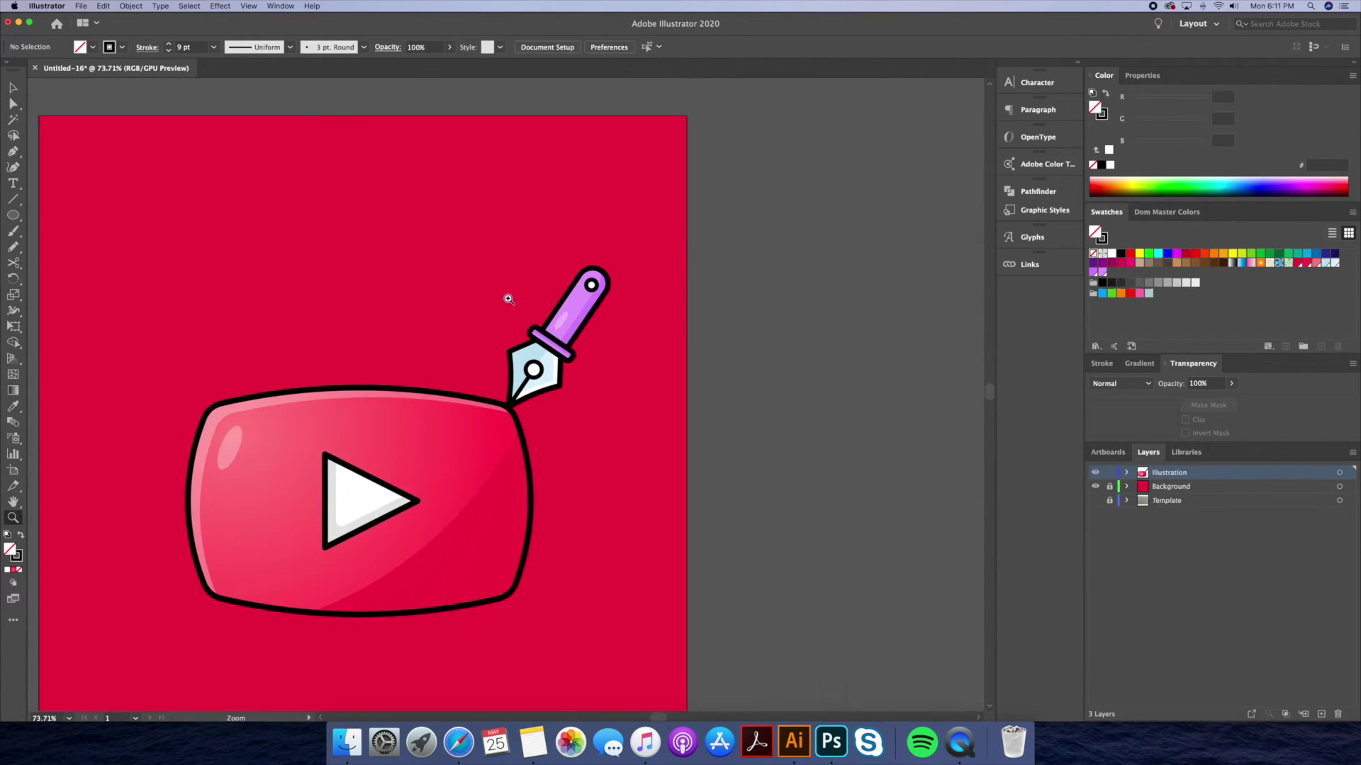
Step: Fill the hole at the end of the pen handle and the round hole in the nib with the red gradient swatch
scroll(696, 283, "up", 3)
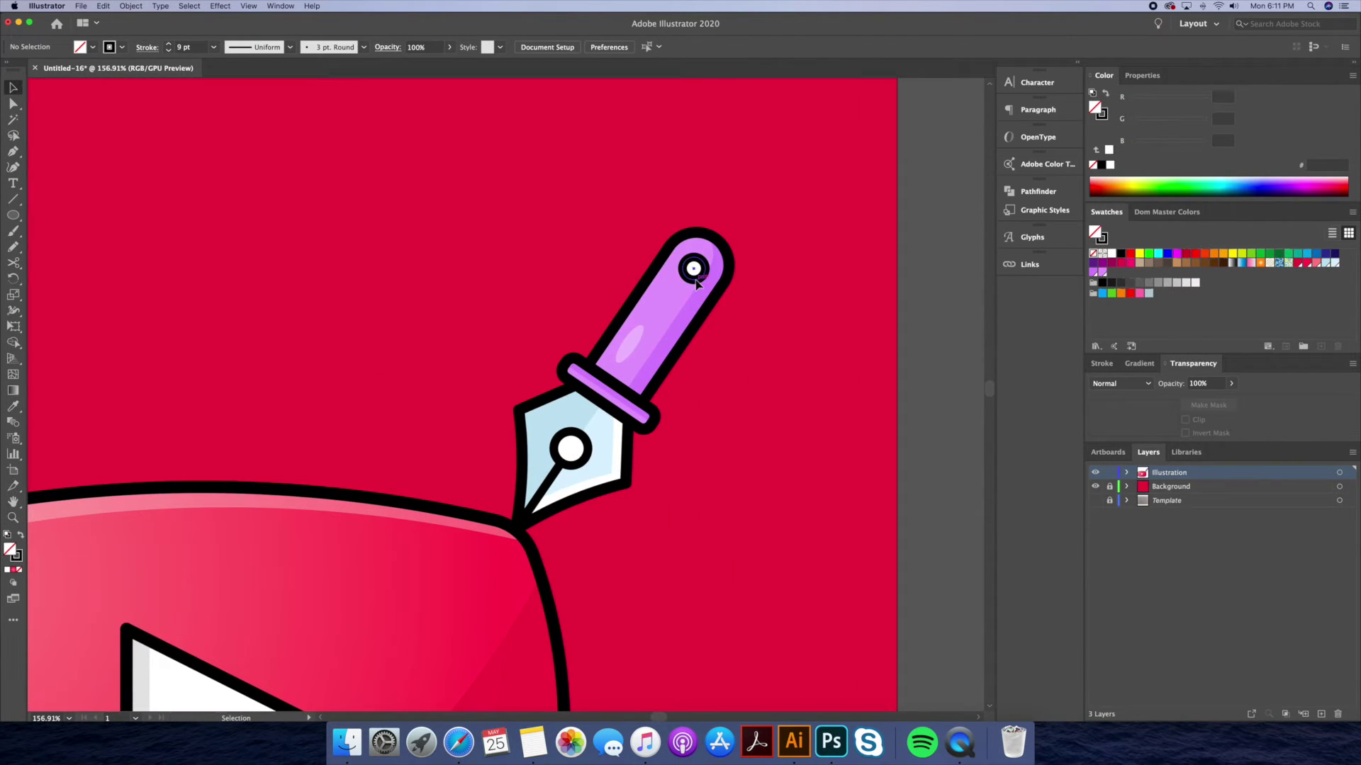
left_click(695, 272)
left_click(1314, 266)
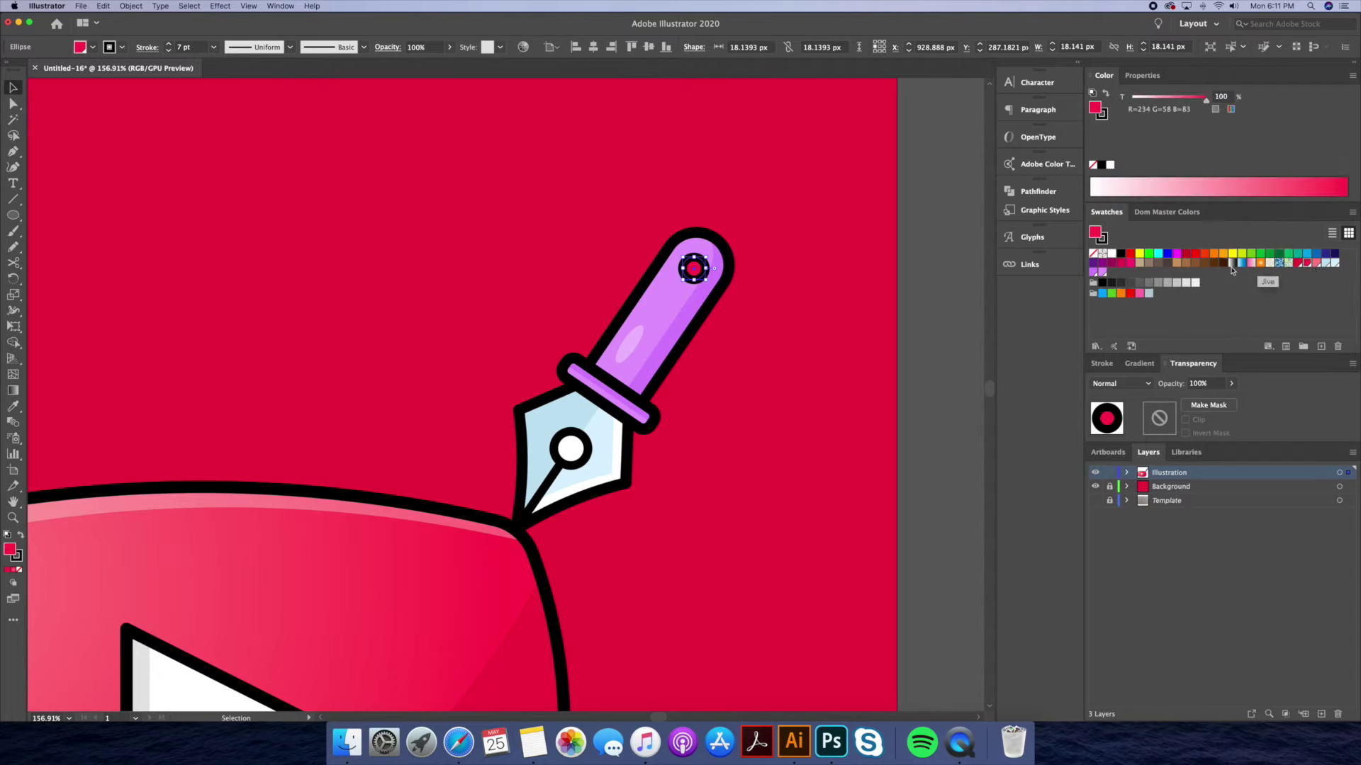
left_click(581, 464)
scroll(560, 461, "up", 3)
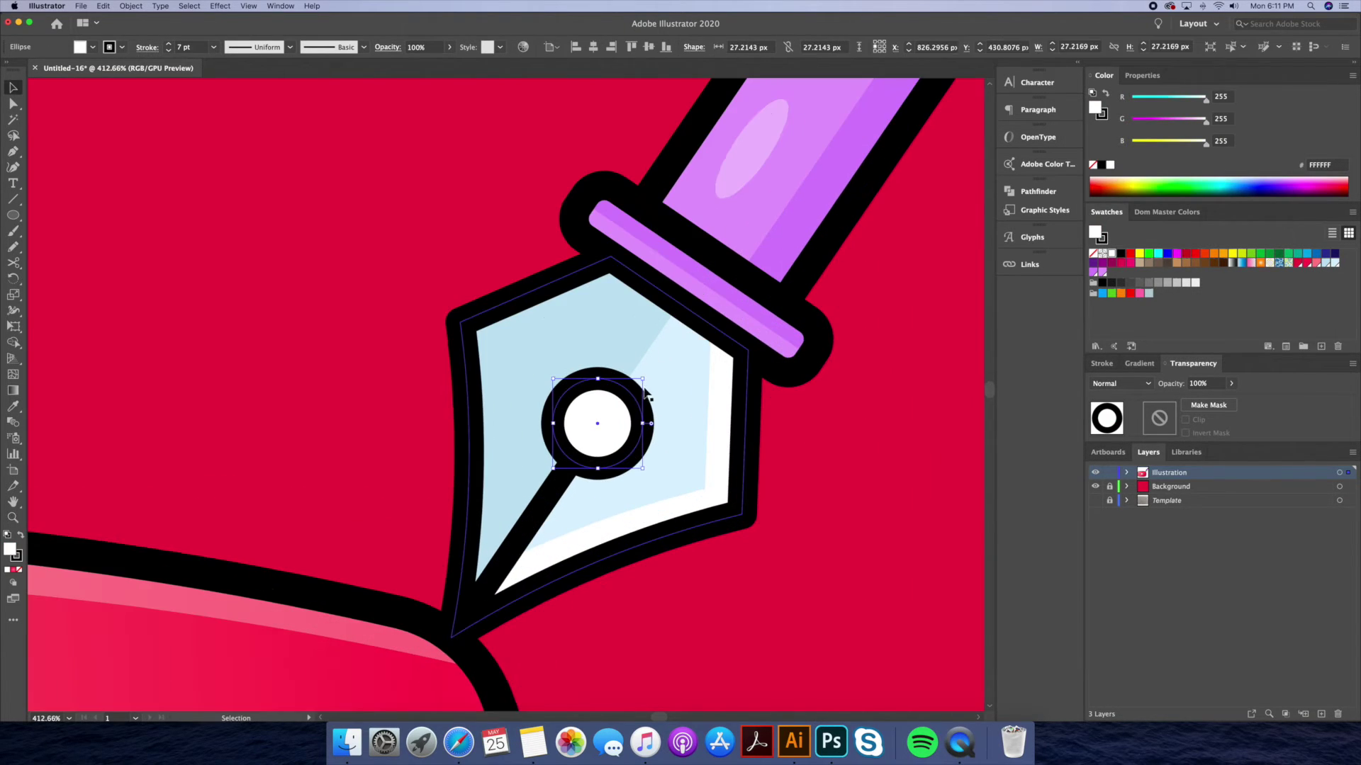
left_click(1314, 264)
left_click(875, 426)
key("z")
left_click_drag(874, 422, 689, 412)
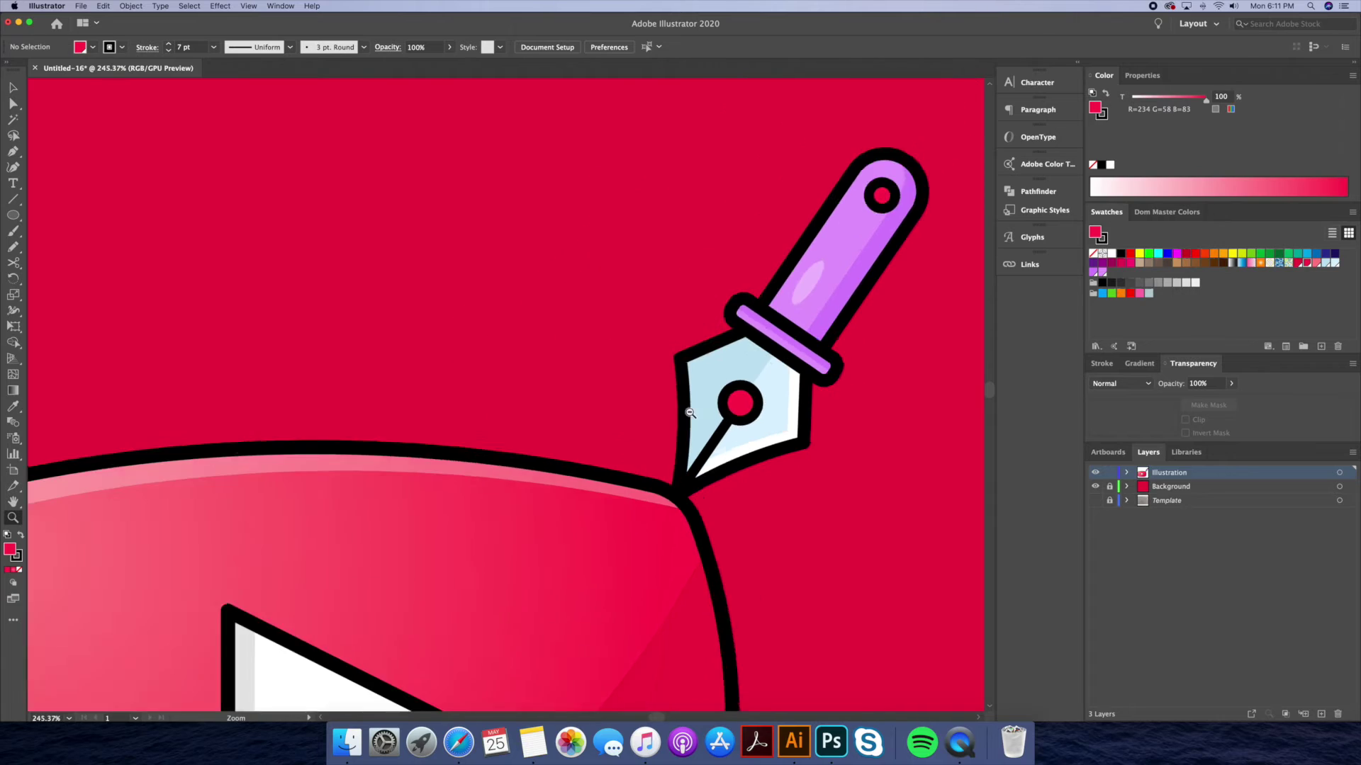
key("super+0")
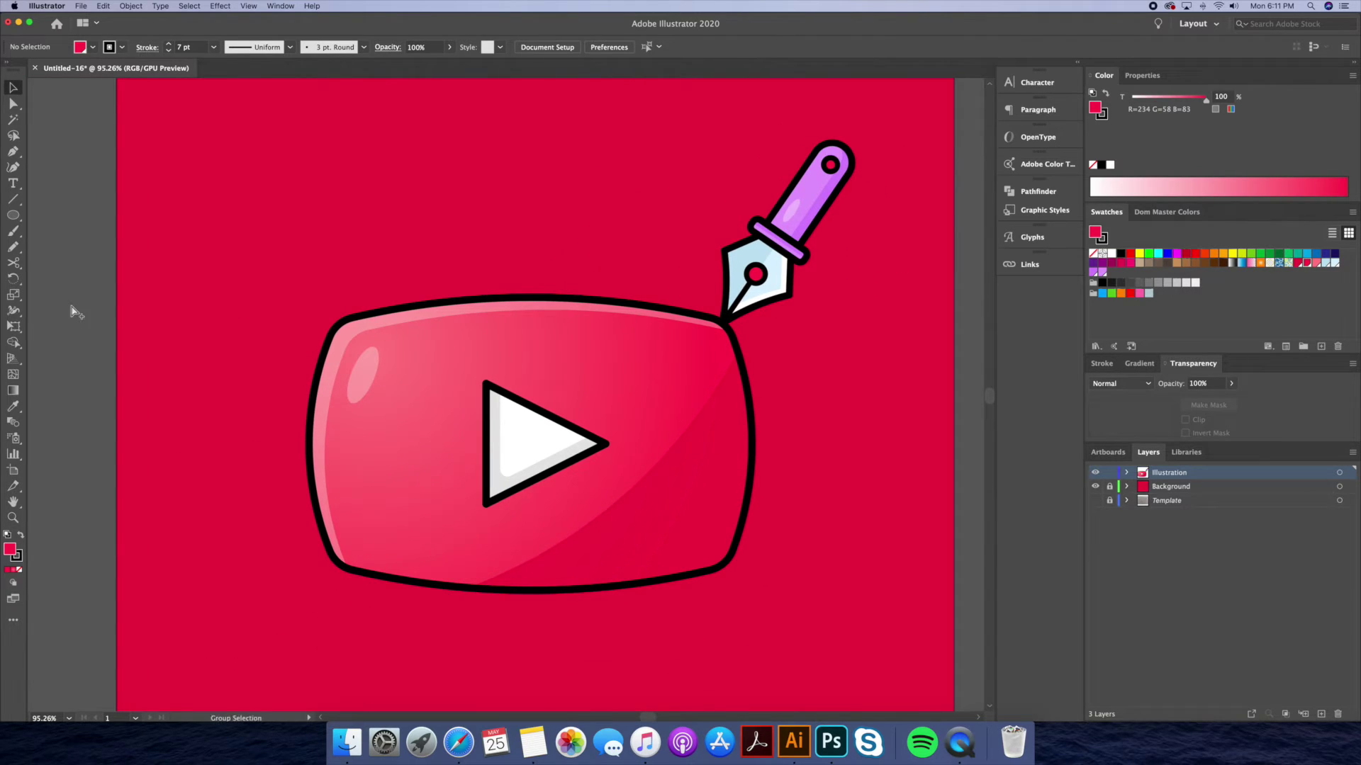
Step: Add an anchor point on the frame outline below its upper-right corner and delete the corner's point to leave a gap
double_click(450, 302)
key("p")
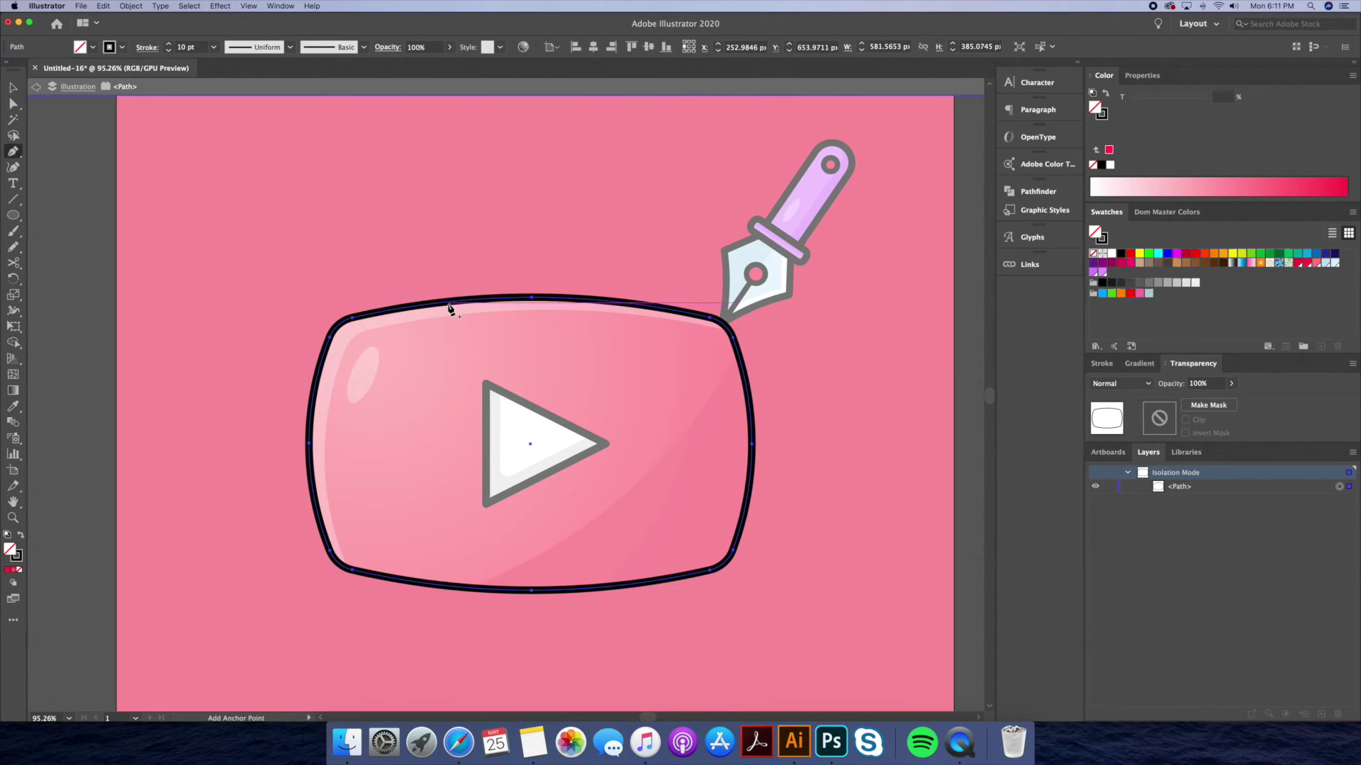
left_click(742, 364)
key("a")
left_click(733, 338)
key("Delete")
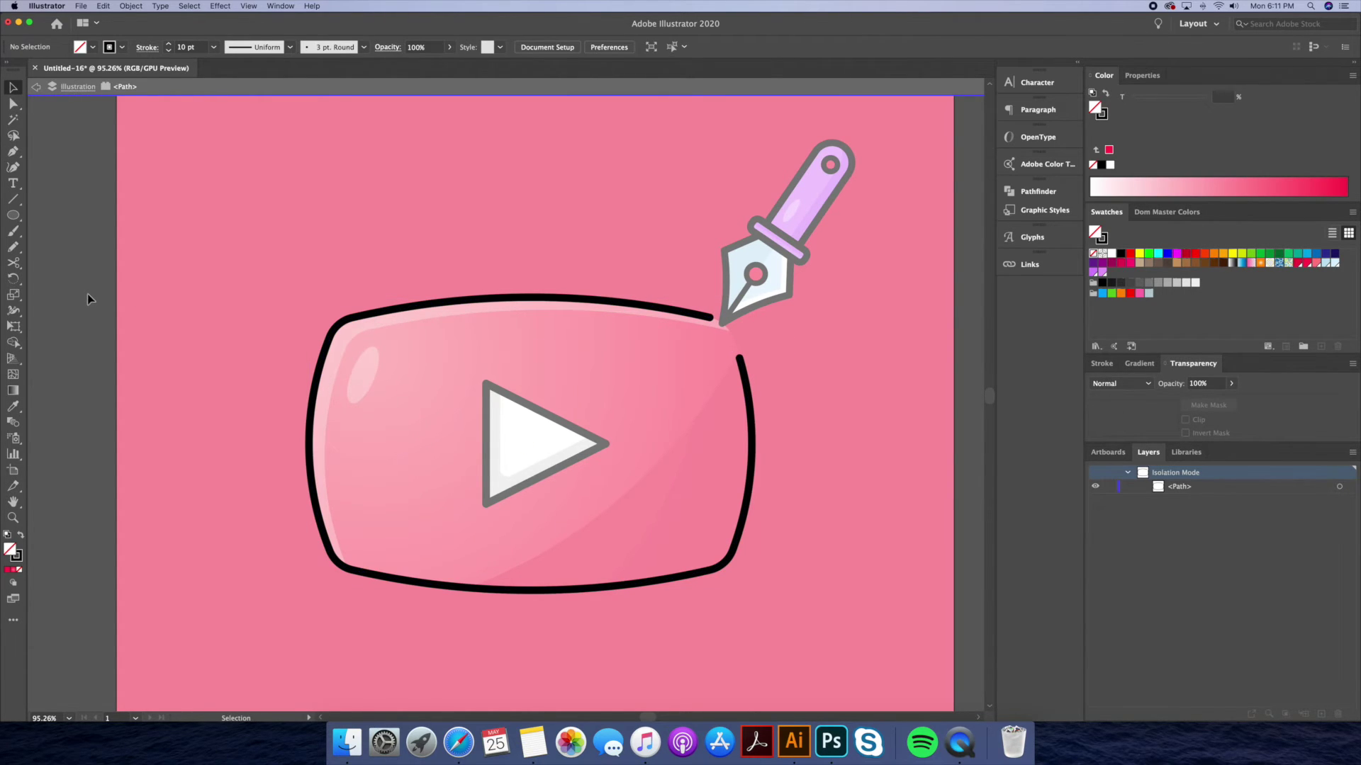
key("Escape")
Step: Draw a white square about 14 px wide above the frame and set its black outline to 6 pt
scroll(722, 277, "up", 3)
left_click_drag(13, 215, 78, 214)
left_click_drag(398, 238, 416, 253)
left_click(1110, 164)
left_click(1103, 362)
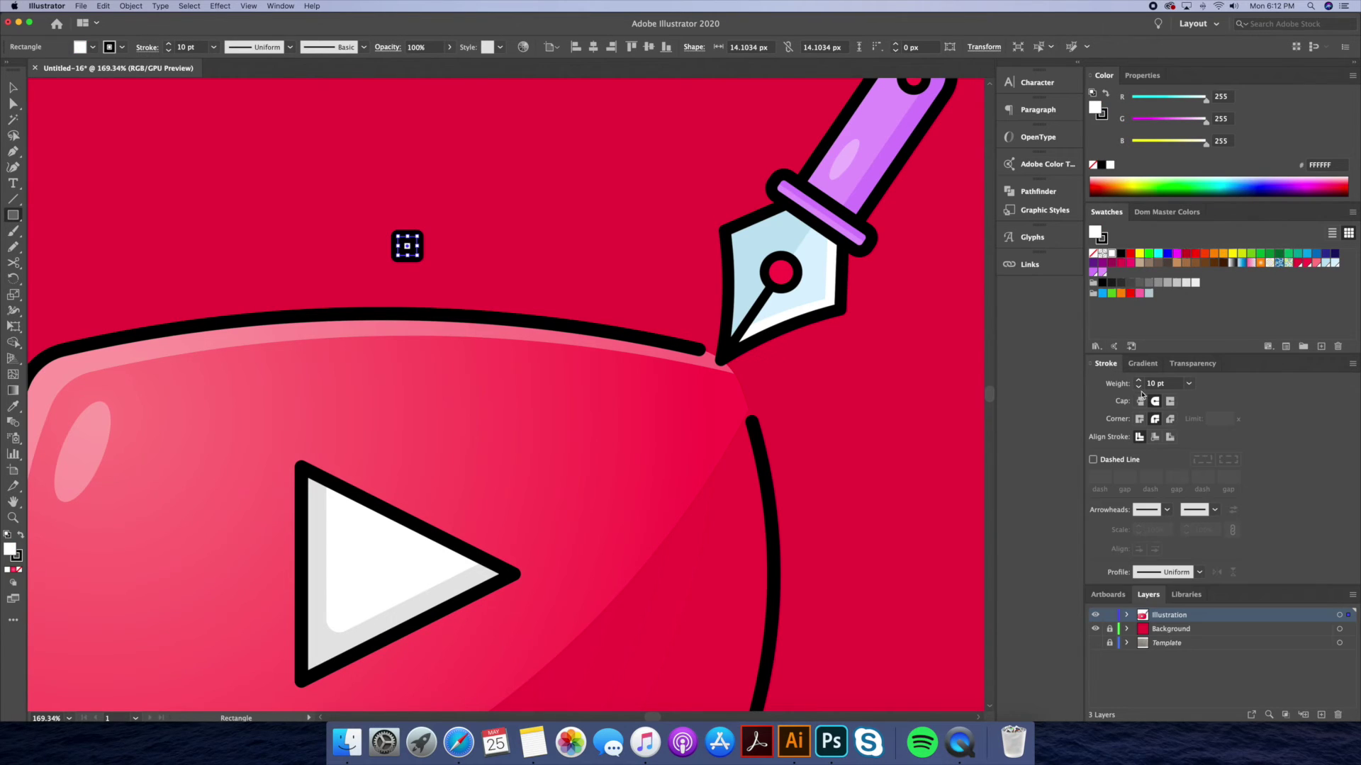
left_click(1139, 387)
key("v")
left_click(443, 252)
Step: Place the white square at the middle of the frame's upper edge and copy it to both open ends of the outline
mouse_move(418, 257)
left_mouse_down()
mouse_move(721, 365)
mouse_move(390, 292)
mouse_move(379, 323)
left_mouse_up()
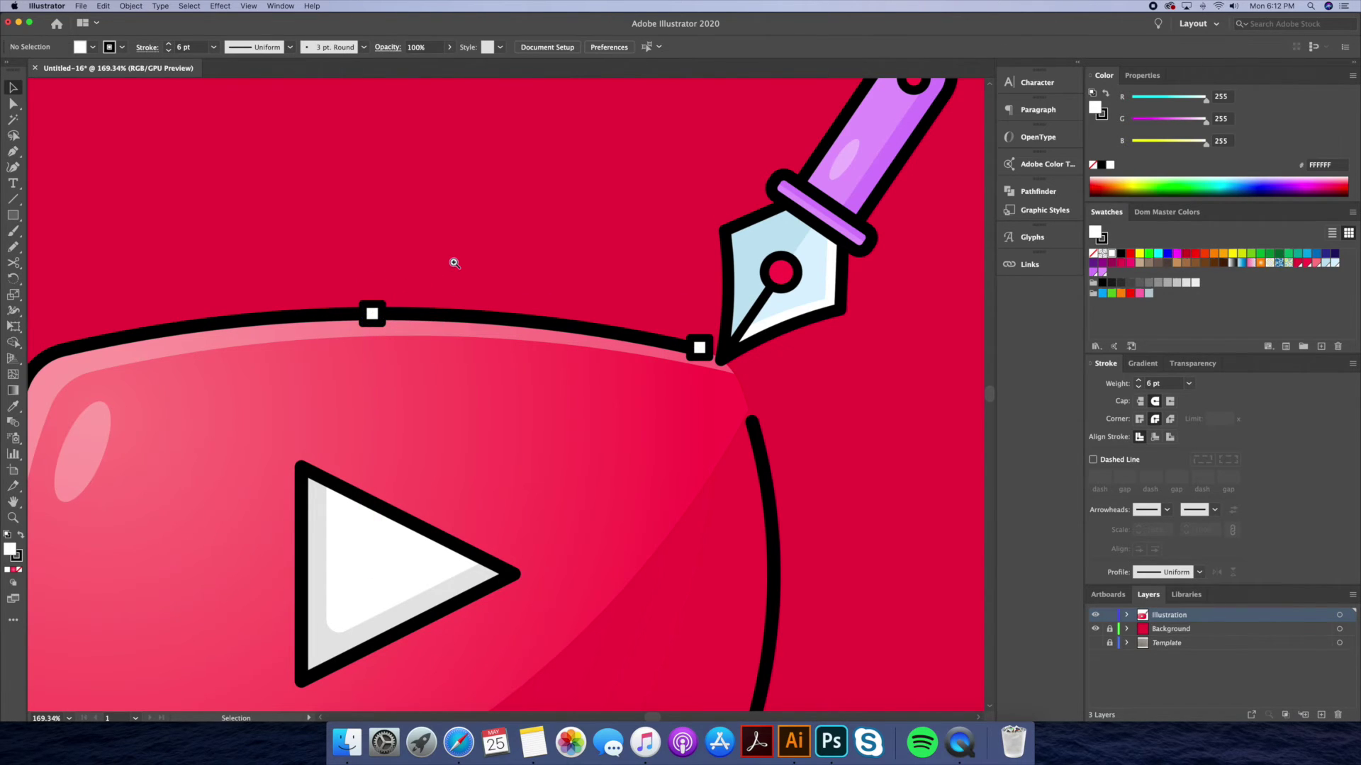
scroll(454, 263, "down", 3)
left_click_drag(595, 311, 623, 354)
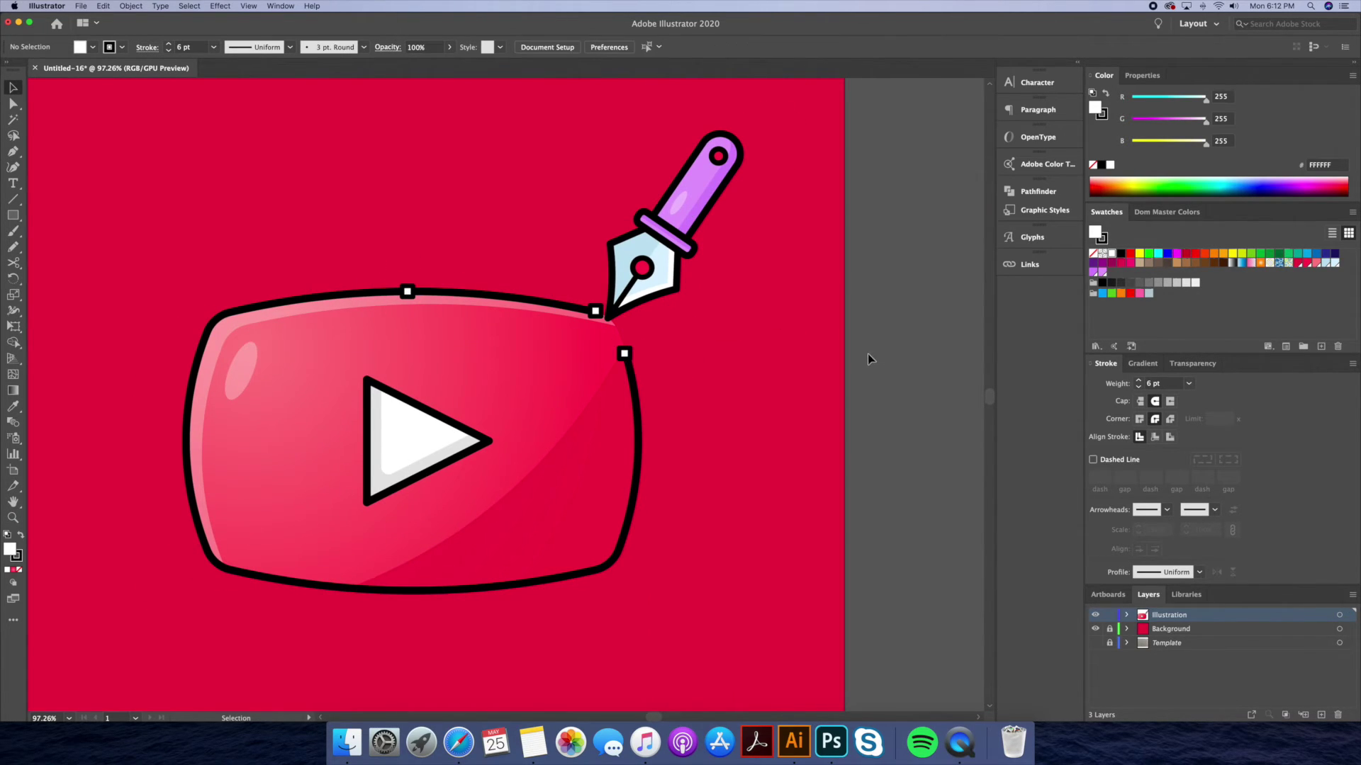
Step: Move the whole pen up and left so its nib tip meets the square at the outline's upper open end
left_click(684, 311)
key("v")
left_click(520, 450)
mouse_move(521, 449)
left_mouse_down()
mouse_move(505, 435)
mouse_move(537, 433)
left_mouse_up()
key("super+shift+a")
scroll(674, 431, "left", 3)
Step: Draw a slanted straight handle line through the square at the nib tip, with a 7 pt black stroke
key("z")
key("i")
left_click(608, 438)
key("p")
left_click(488, 430)
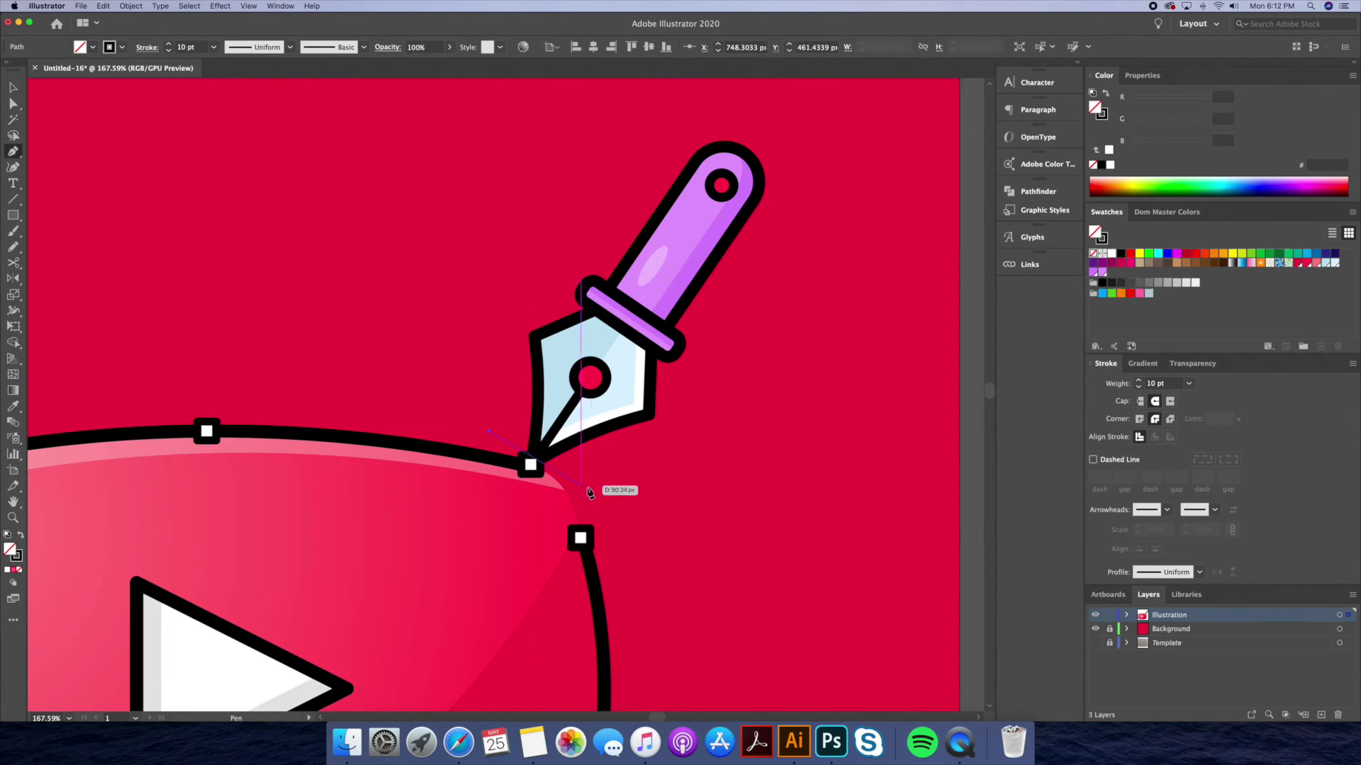
left_click(595, 491)
key("v")
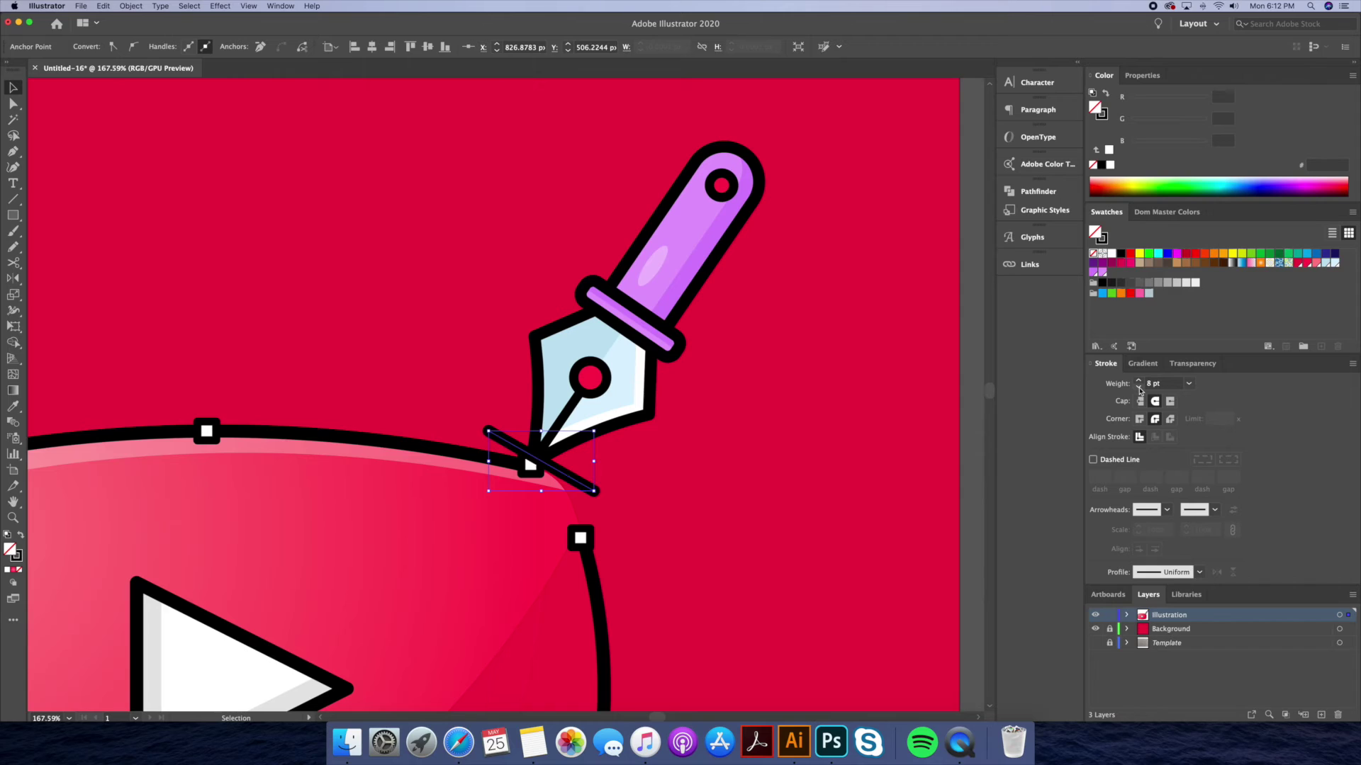
left_click(666, 478)
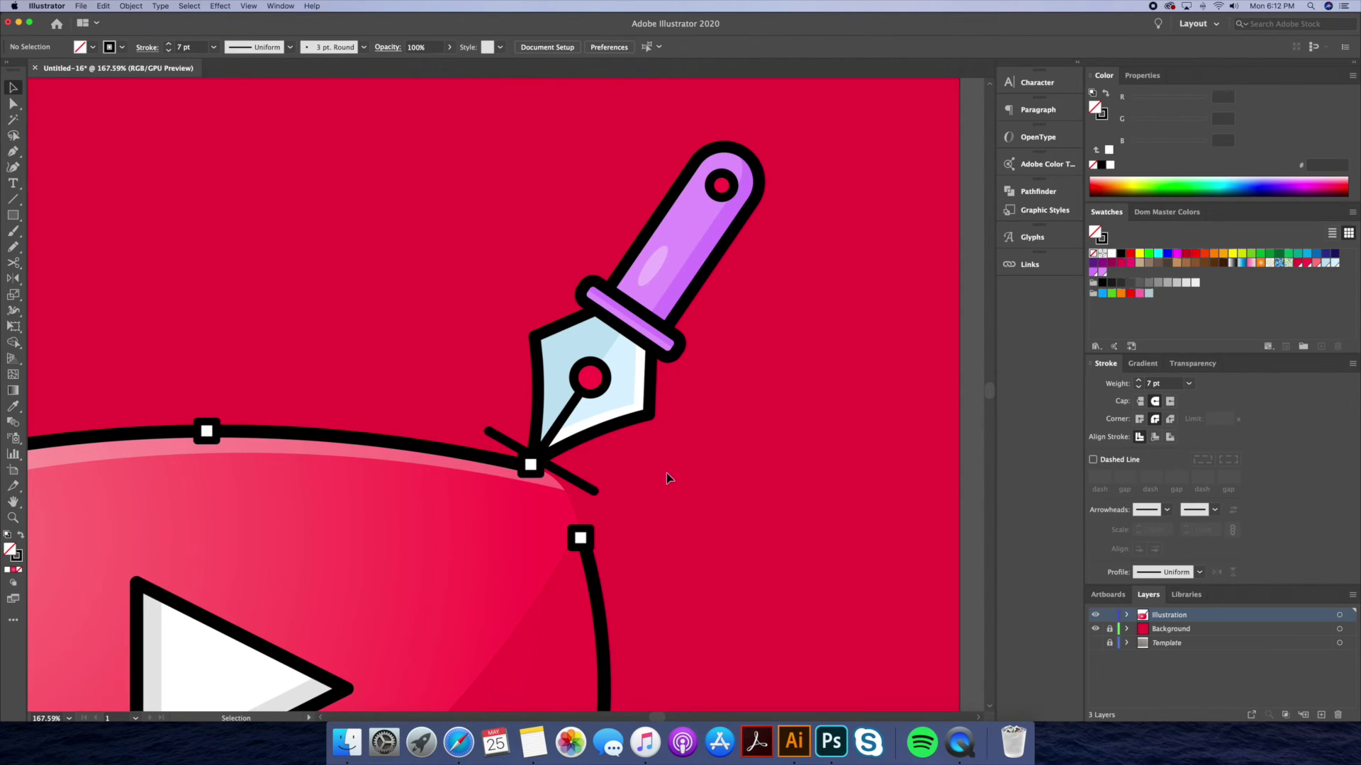
Step: Draw a small white circle with a 7 pt outline on the handle line's upper end and copy it to the lower end
left_click_drag(13, 211, 71, 246)
left_click_drag(480, 424, 492, 436)
left_click(1110, 165)
key("v")
left_click(657, 465)
left_click(522, 432)
key("v")
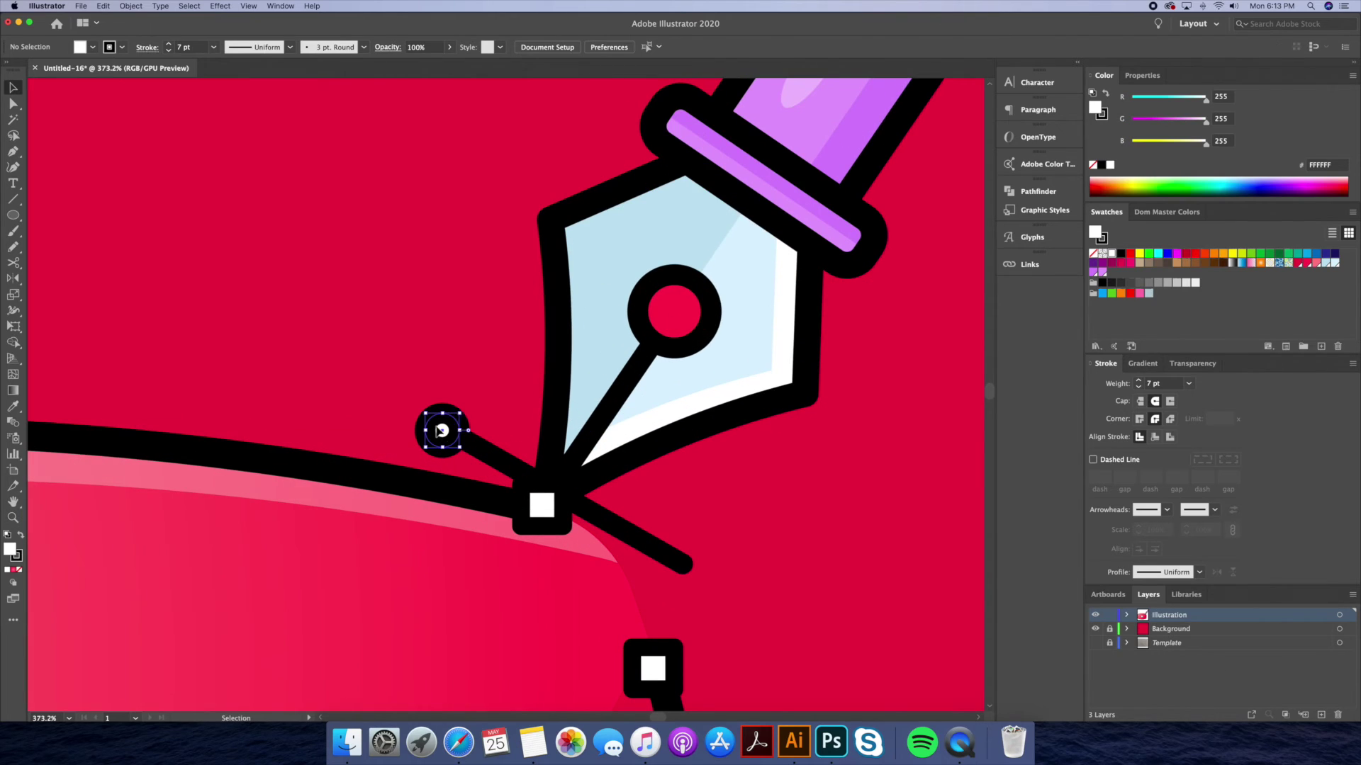
left_click_drag(452, 432, 688, 565)
key("z")
left_click(759, 542, "alt")
Step: Group the handle line with its two end circles and nudge the group slightly up and left at the nib tip
left_click(722, 545)
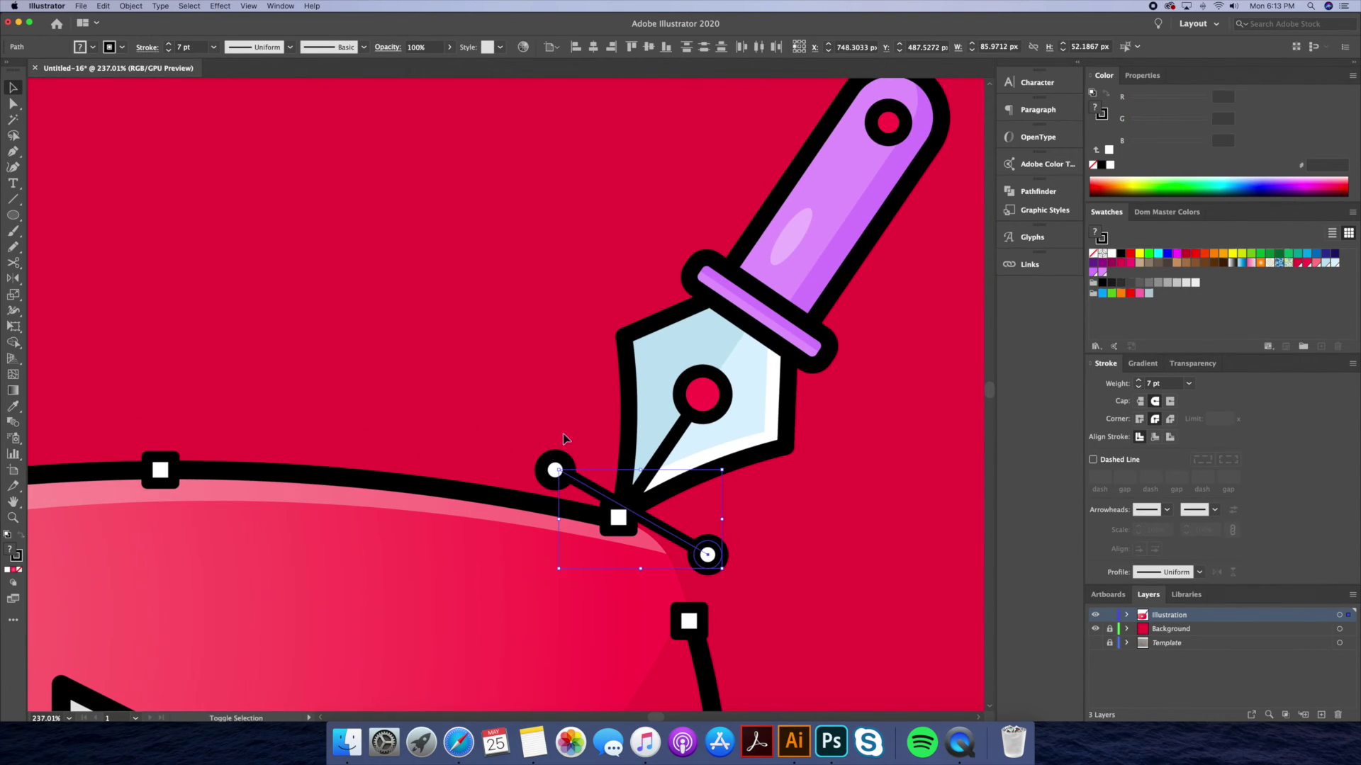
right_click(554, 471)
left_click(695, 605)
key("shift+Left")
key("shift+Up")
key("shift+Right")
key("shift+Down")
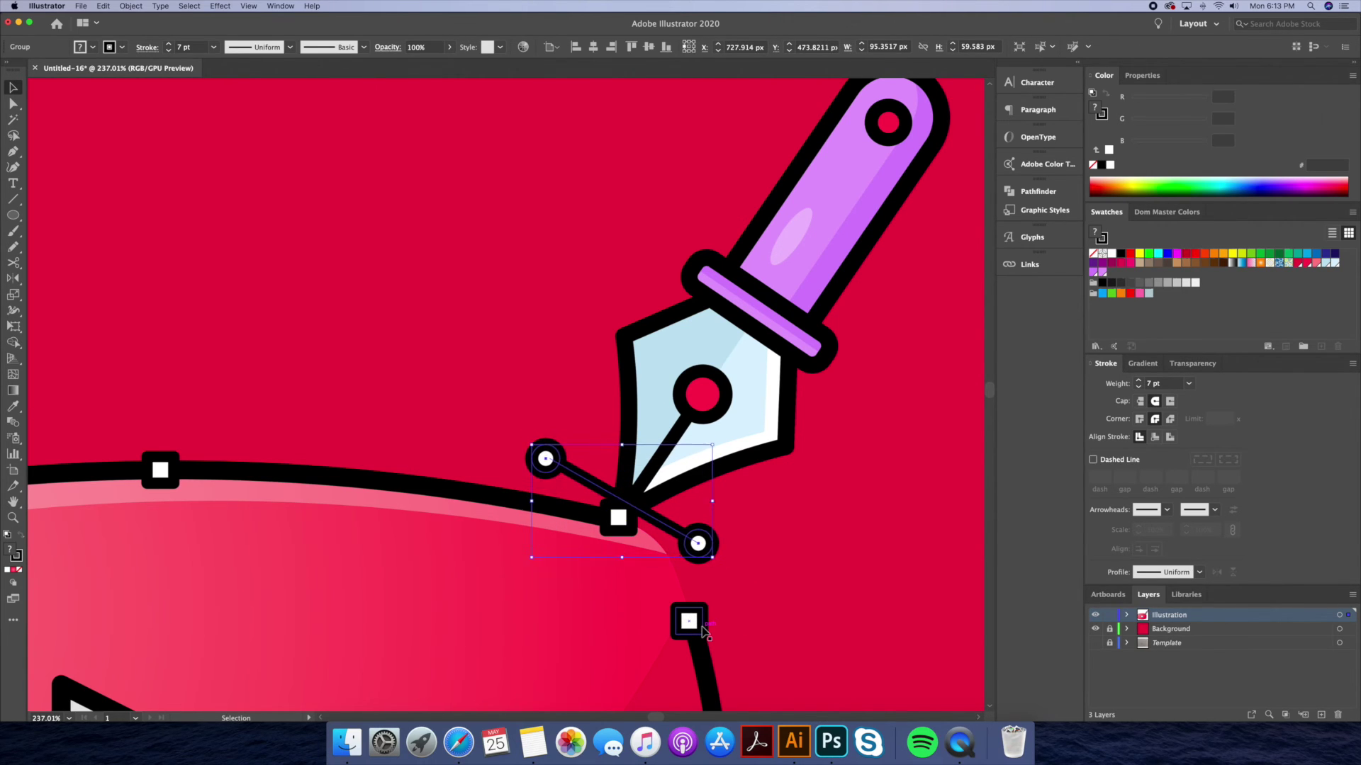
left_click(765, 598)
Step: Draw a vertical 7 pt dash about 19 px long in the frame's upper-right area and place a copy beside it
key("z")
left_click(689, 431, "alt")
left_click(689, 431, "alt")
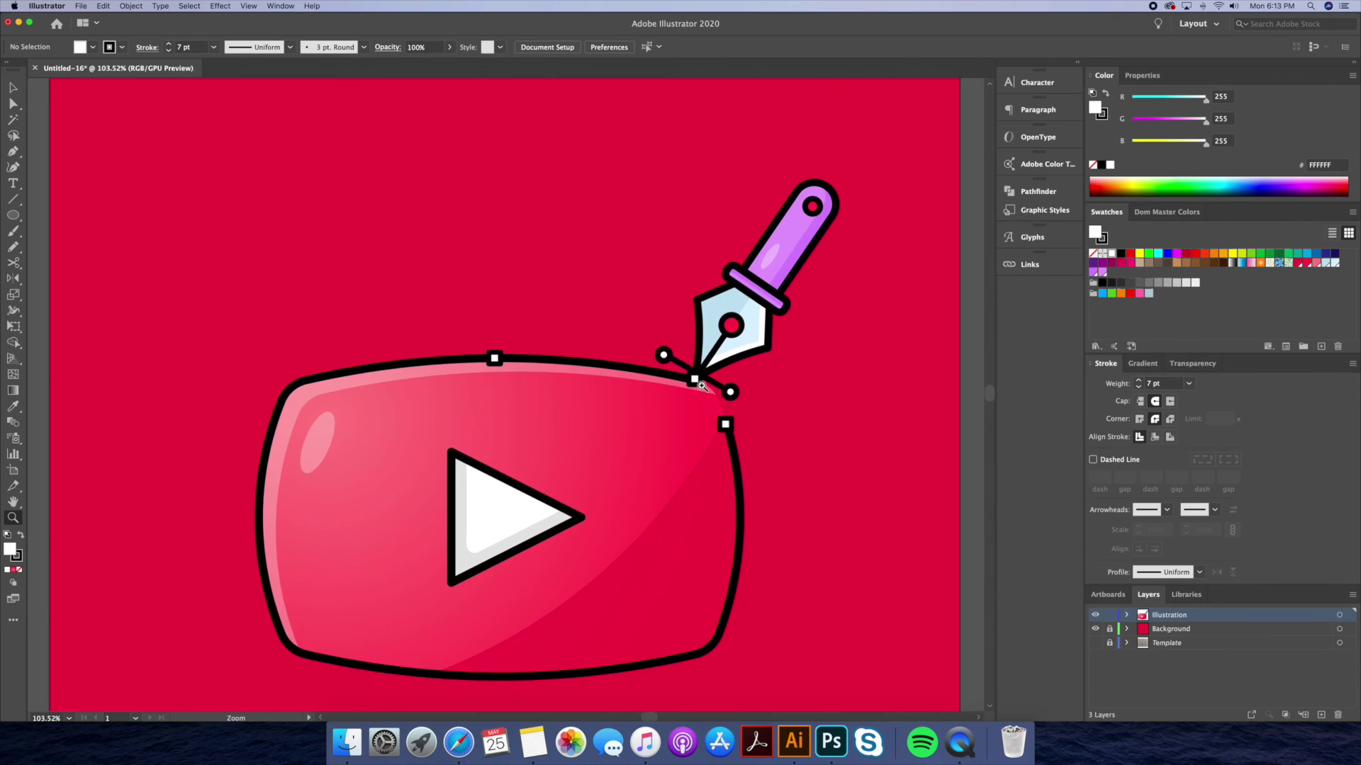
left_click(666, 411, "alt")
left_click(638, 397, "alt")
left_click(622, 391)
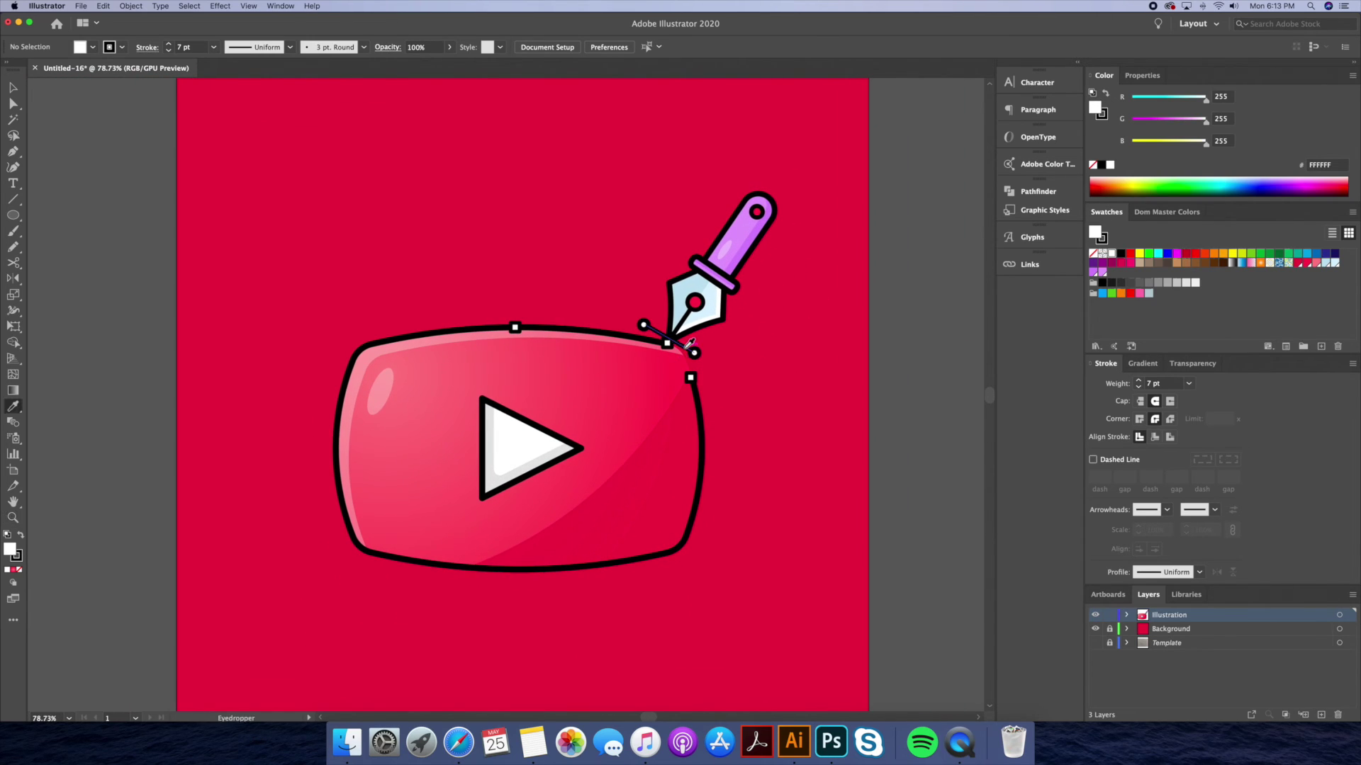
left_click(608, 376, "super")
key("z")
left_click(606, 390)
key("v")
left_click_drag(600, 381, 615, 390)
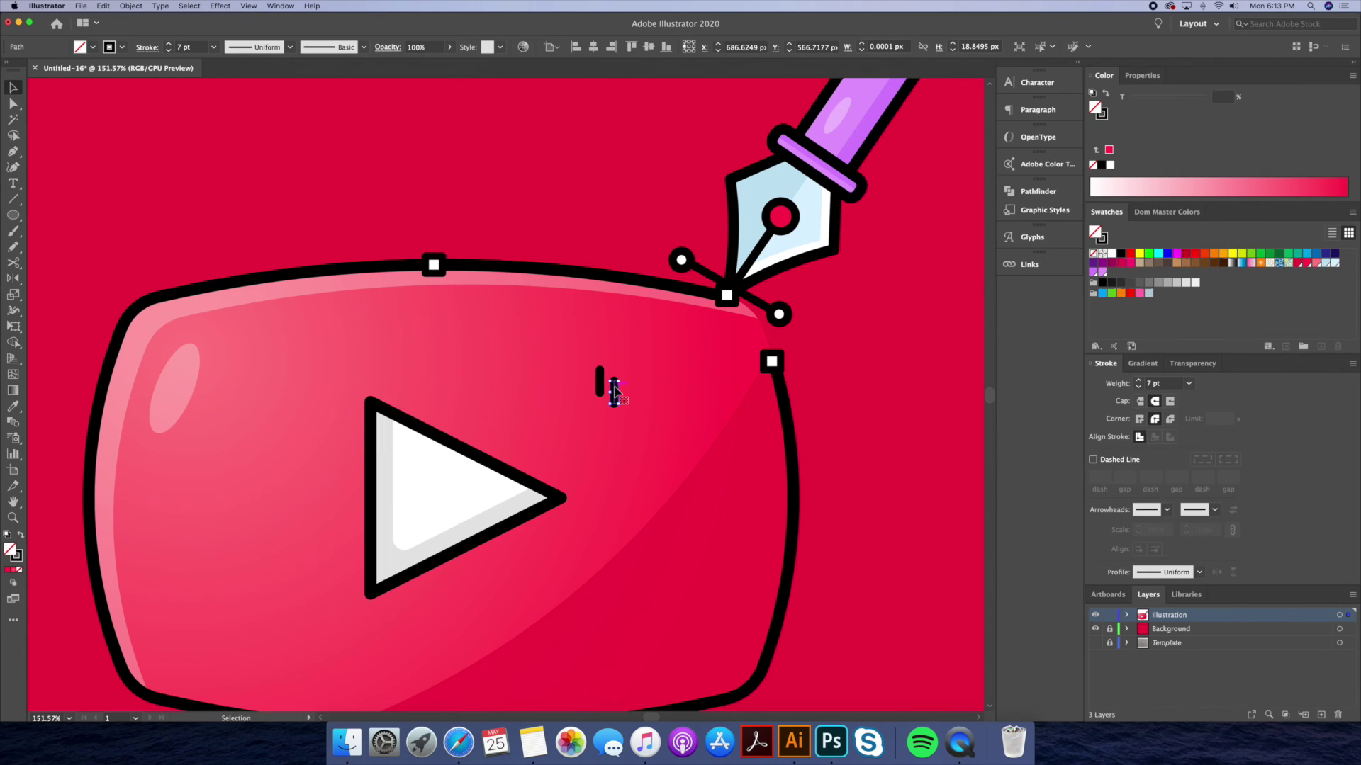
Step: Tilt and group the two dashes, and copy the pair into the frame's lower-left corner area
left_click(603, 379, "shift")
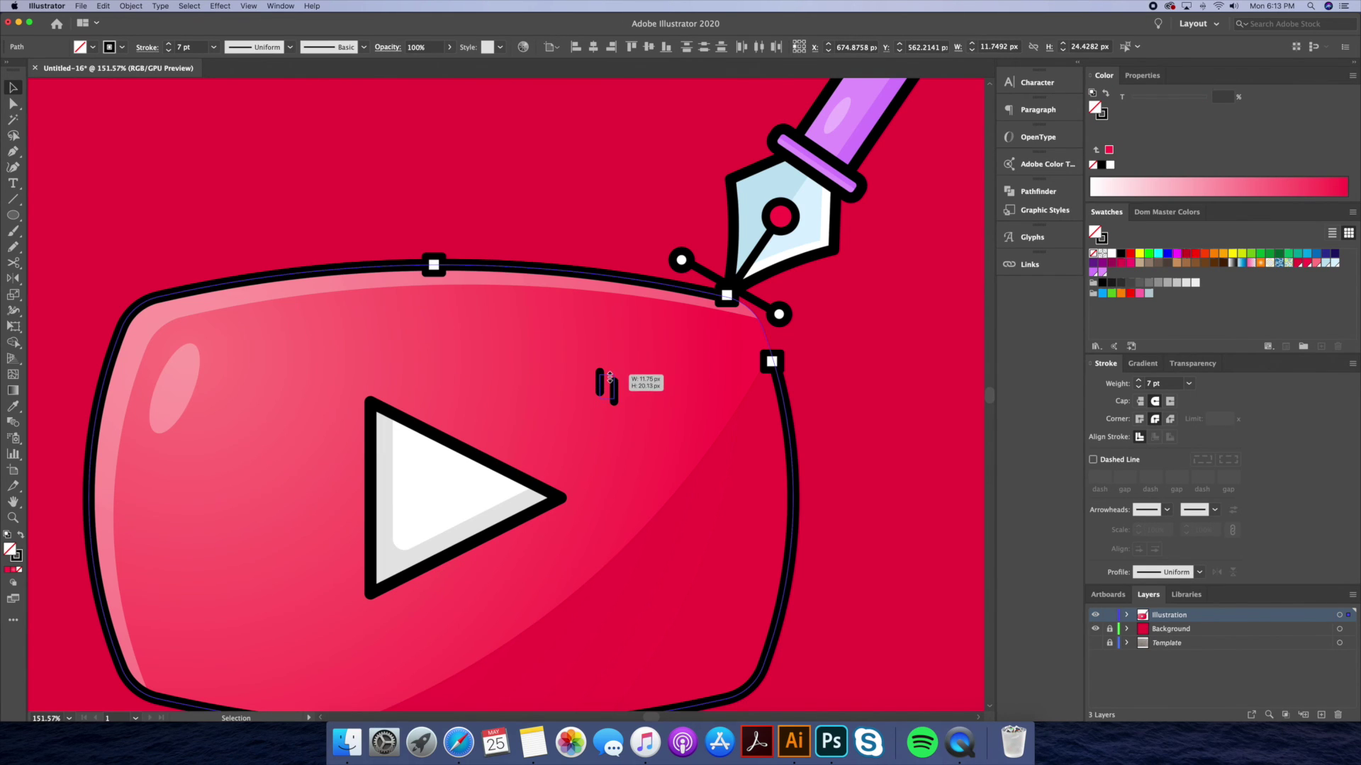
mouse_move(625, 375)
left_mouse_down()
mouse_move(615, 364)
mouse_move(634, 374)
mouse_move(216, 646)
left_mouse_up()
left_click(858, 442)
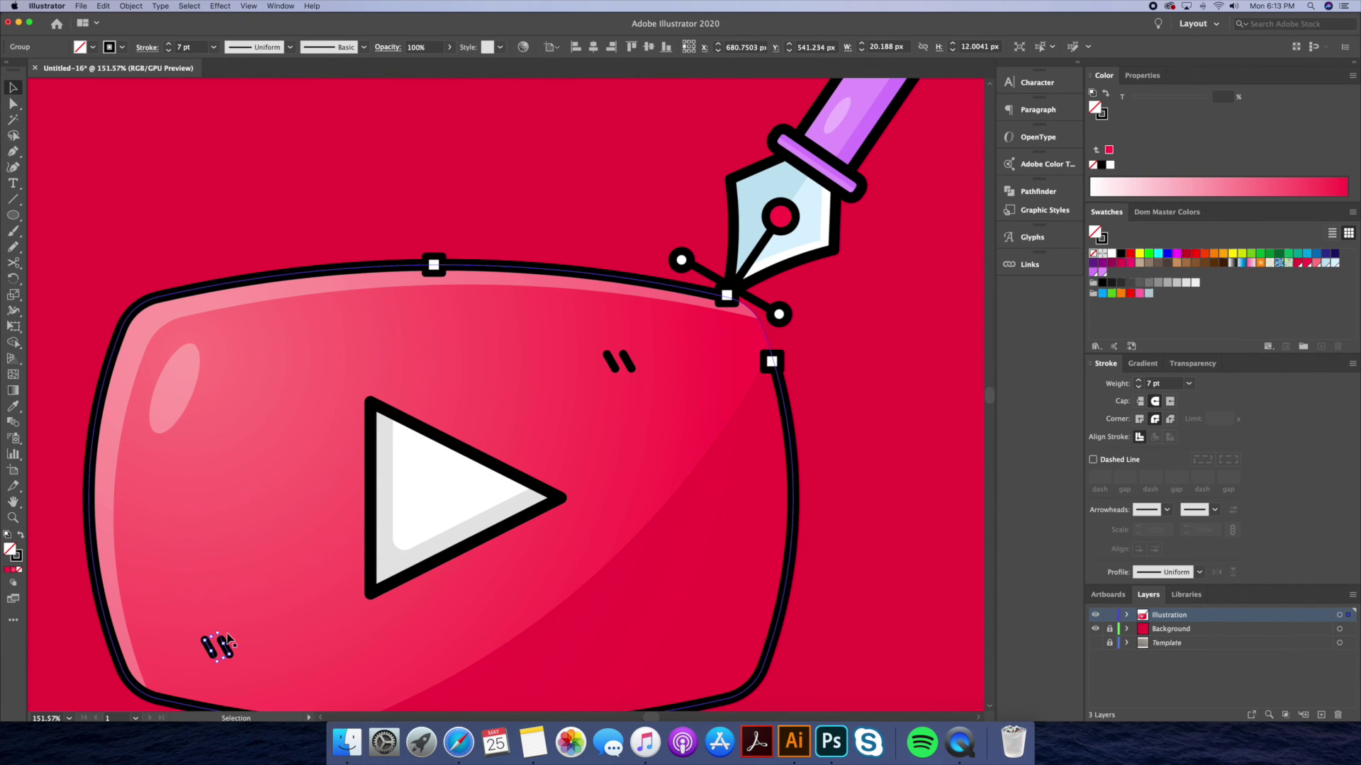
Step: Mirror the dash pair in the frame's lower-left area so it slants the opposite way
right_click(218, 646)
left_click(359, 662)
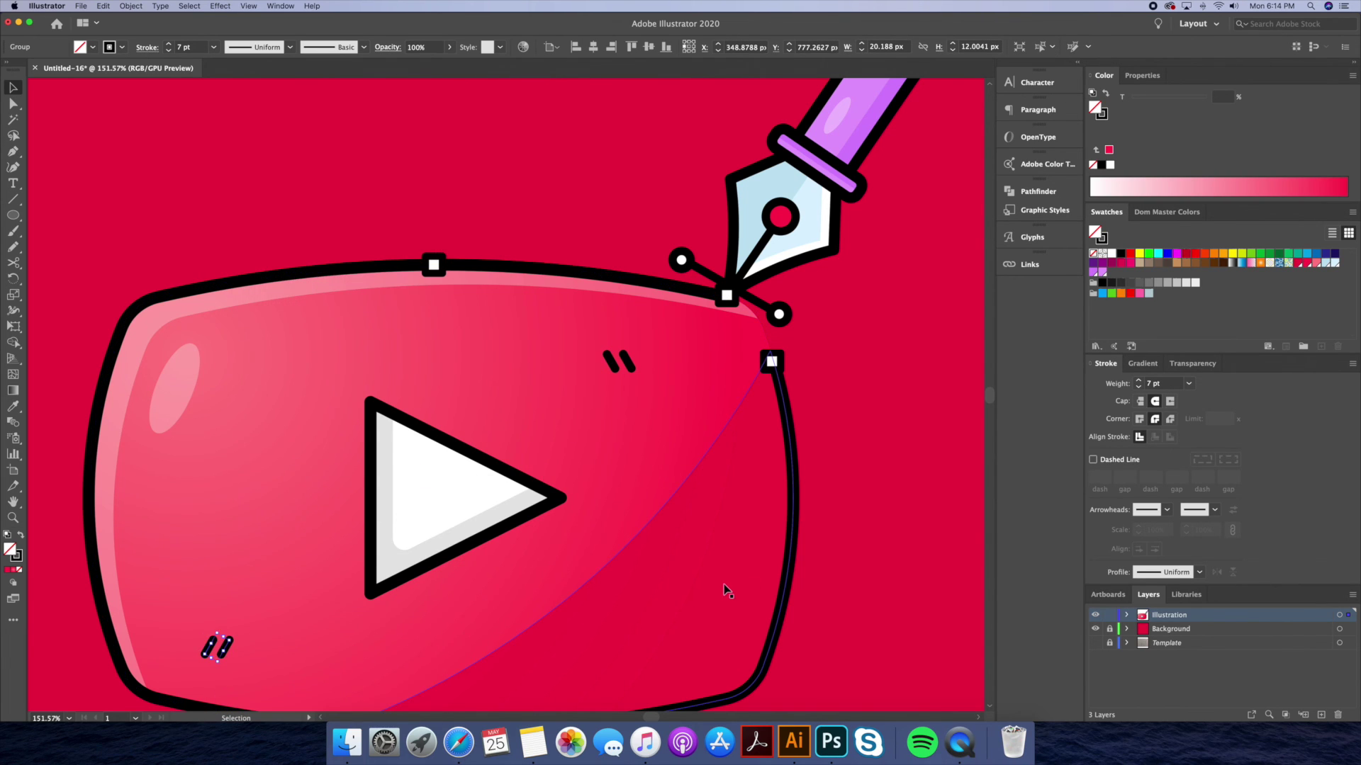
key("z")
left_click_drag(708, 581, 637, 585)
left_click(638, 585, "alt")
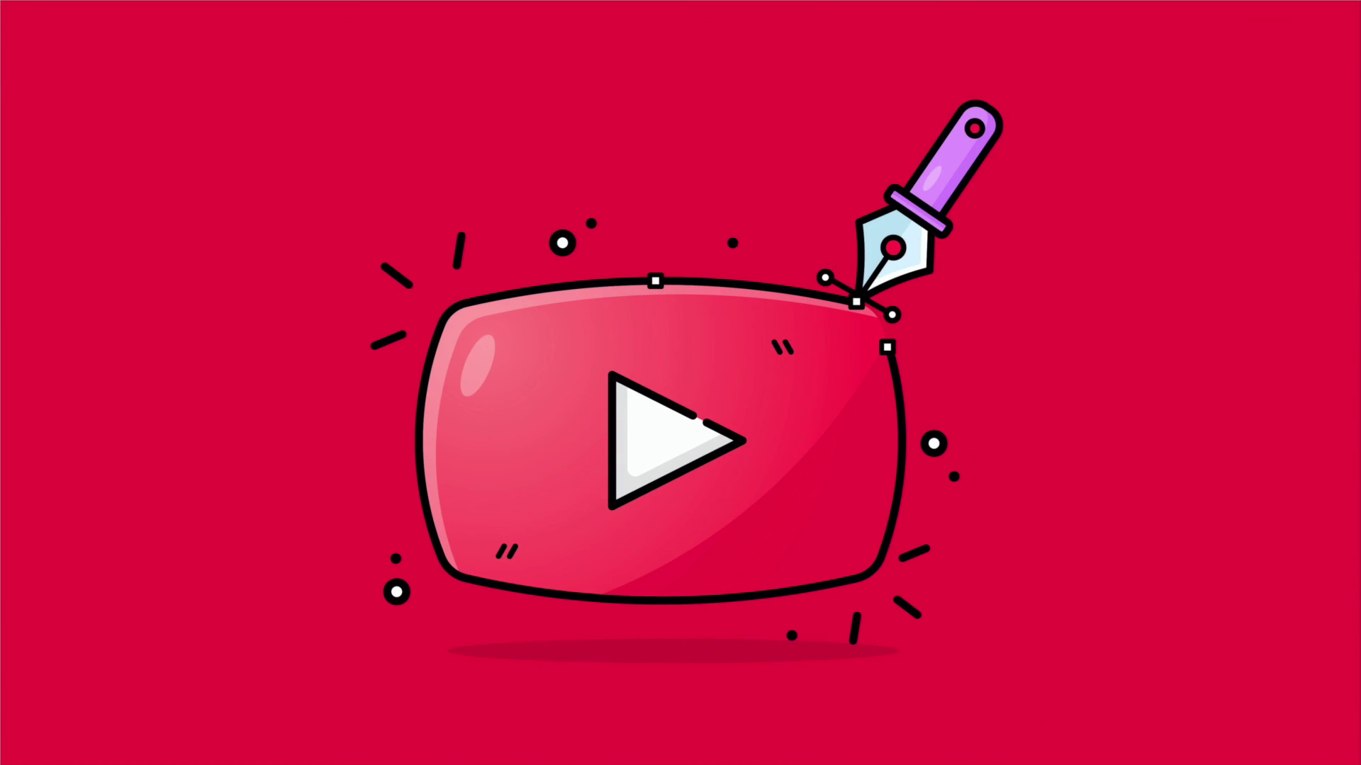